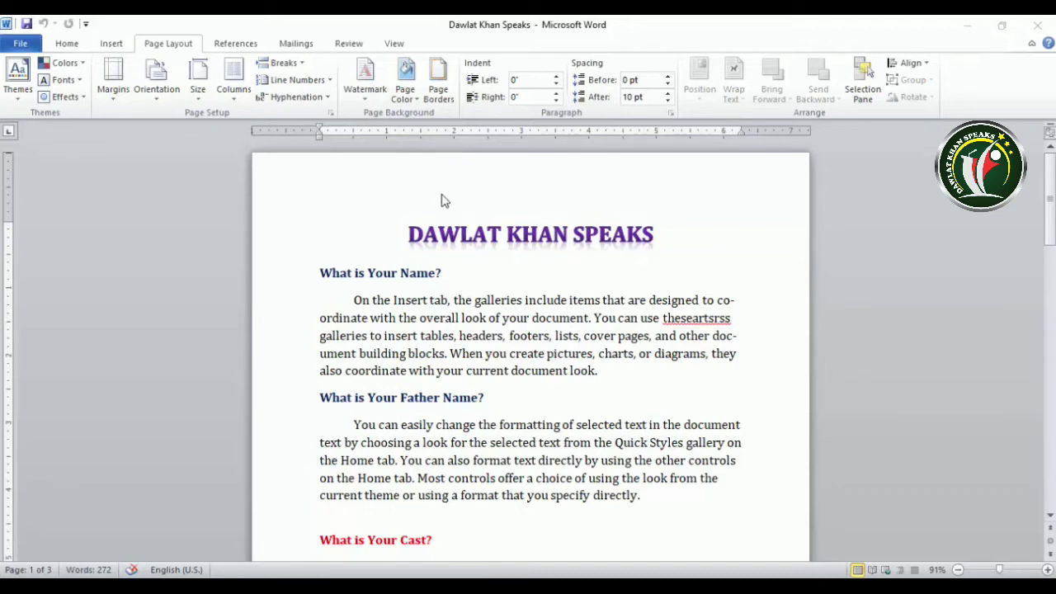
Apply the diagonal grey 'CONFIDENTIAL 1' watermark and check it across the pages.
left_click(365, 95)
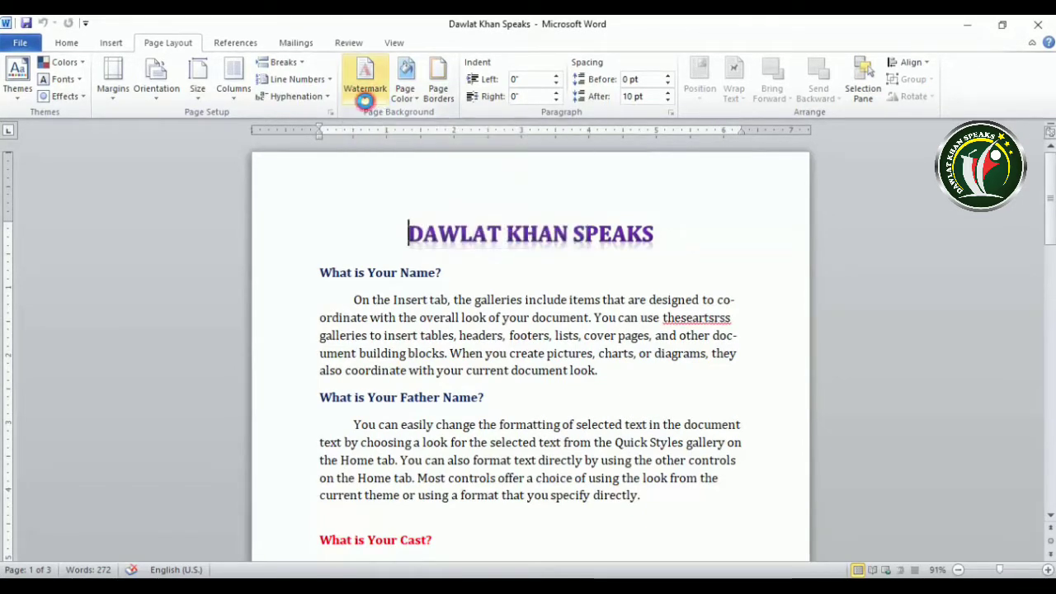
left_click(365, 97)
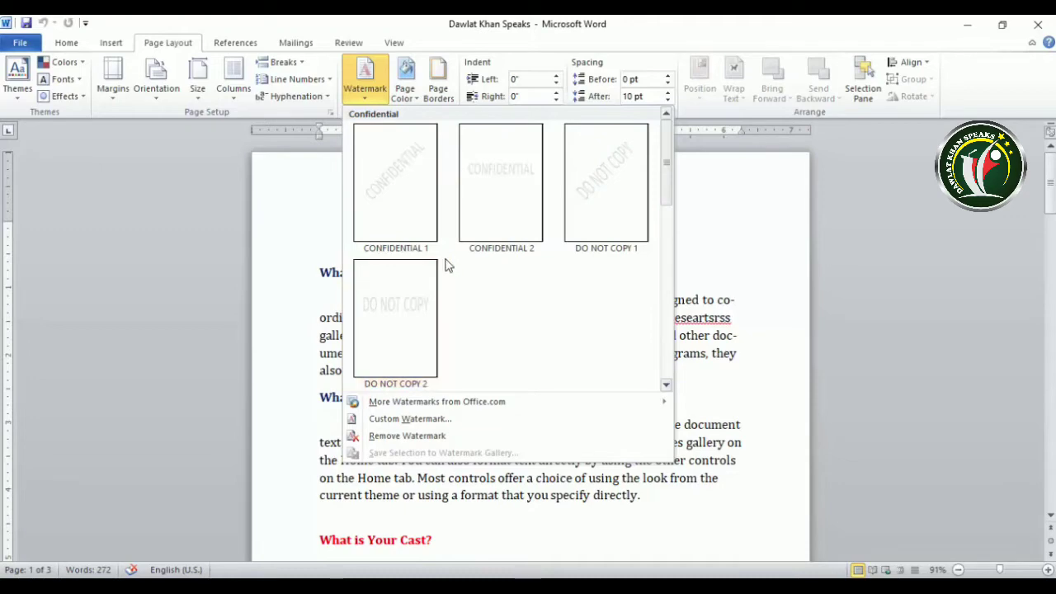
left_click(416, 214)
scroll(460, 335, "down", 2)
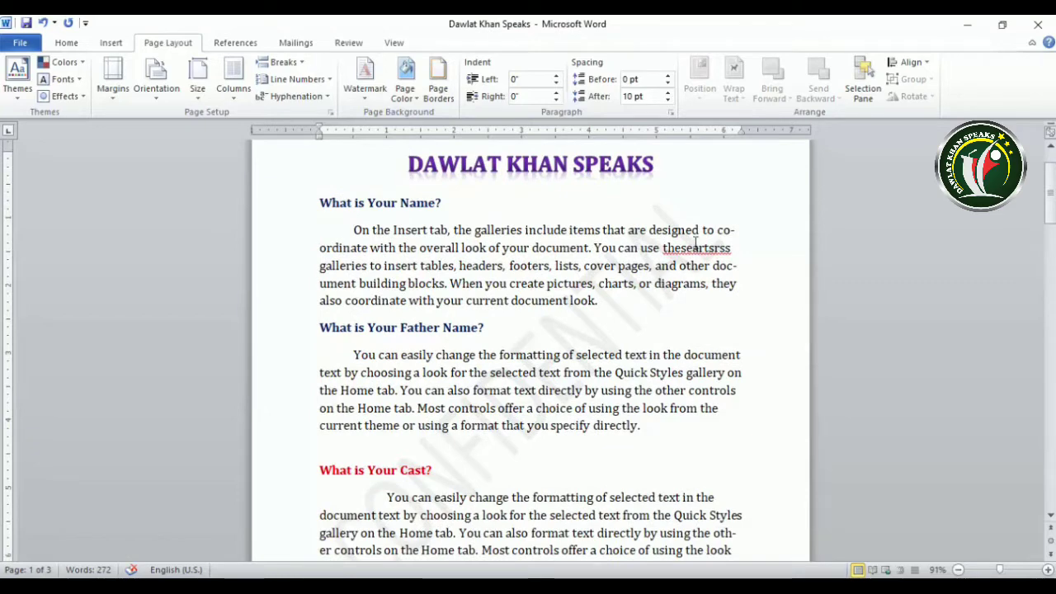
scroll(669, 266, "down", 1)
scroll(658, 306, "down", 8)
scroll(657, 308, "down", 11)
scroll(658, 307, "down", 5)
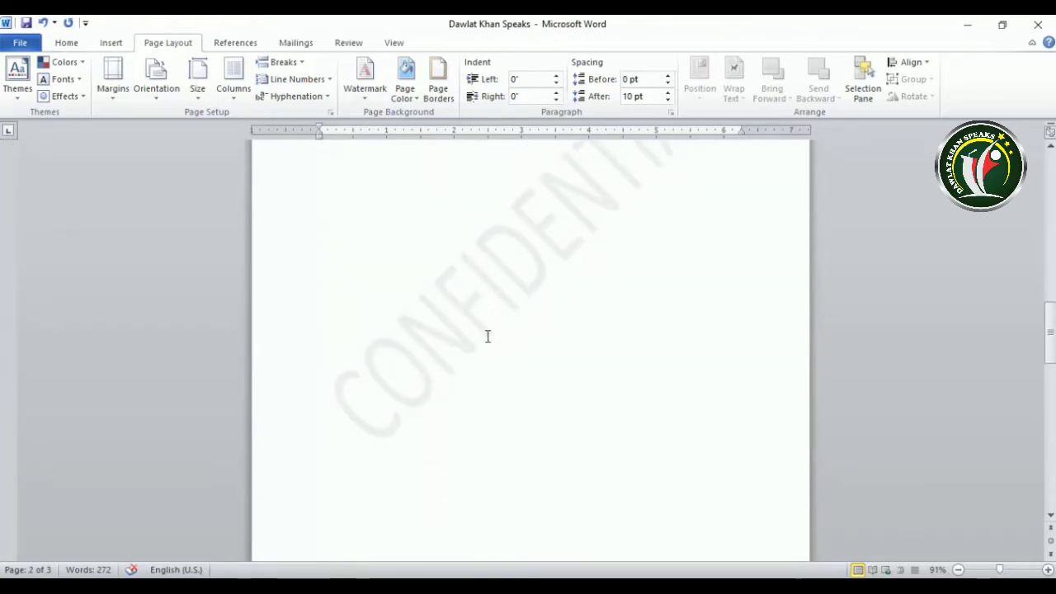
scroll(488, 336, "up", 1)
scroll(488, 336, "up", 1)
scroll(487, 336, "down", 1)
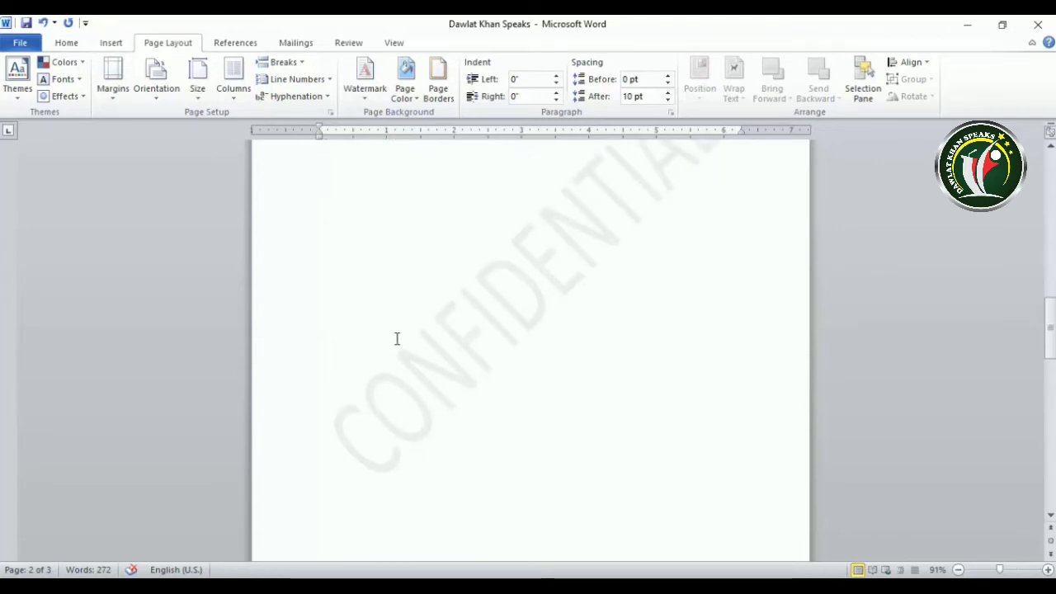
Open Custom Watermark and select the Picture watermark option in the Printed Watermark dialog.
left_click(371, 99)
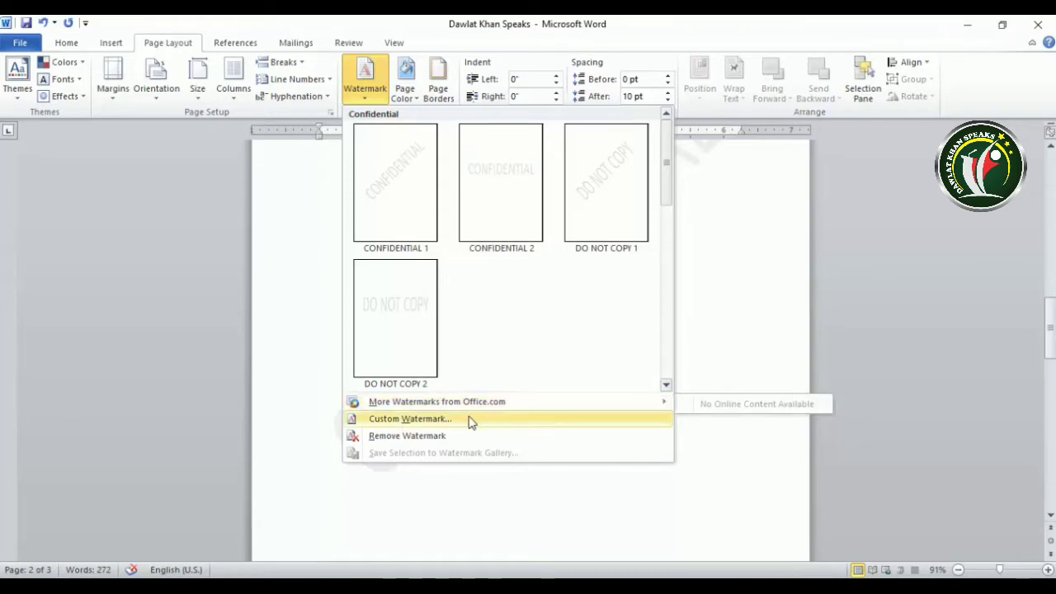
left_click(425, 419)
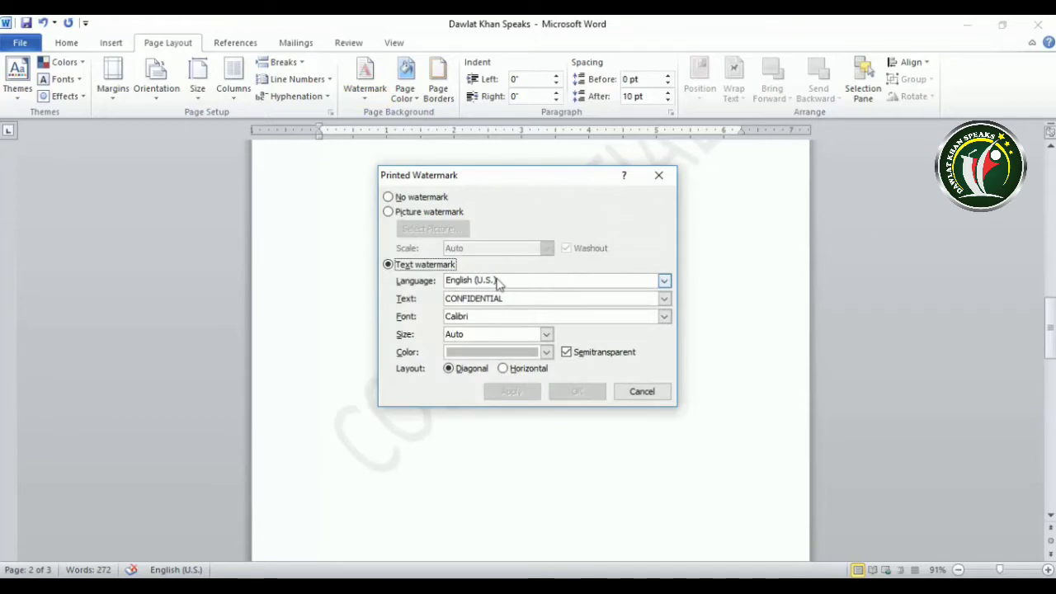
left_click_drag(481, 175, 507, 181)
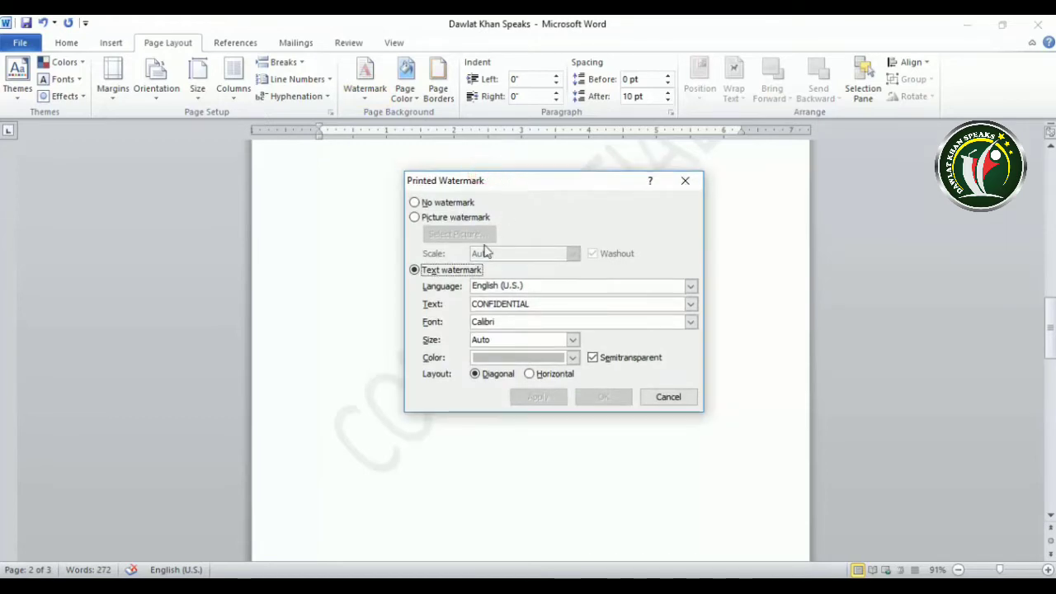
left_click(414, 203)
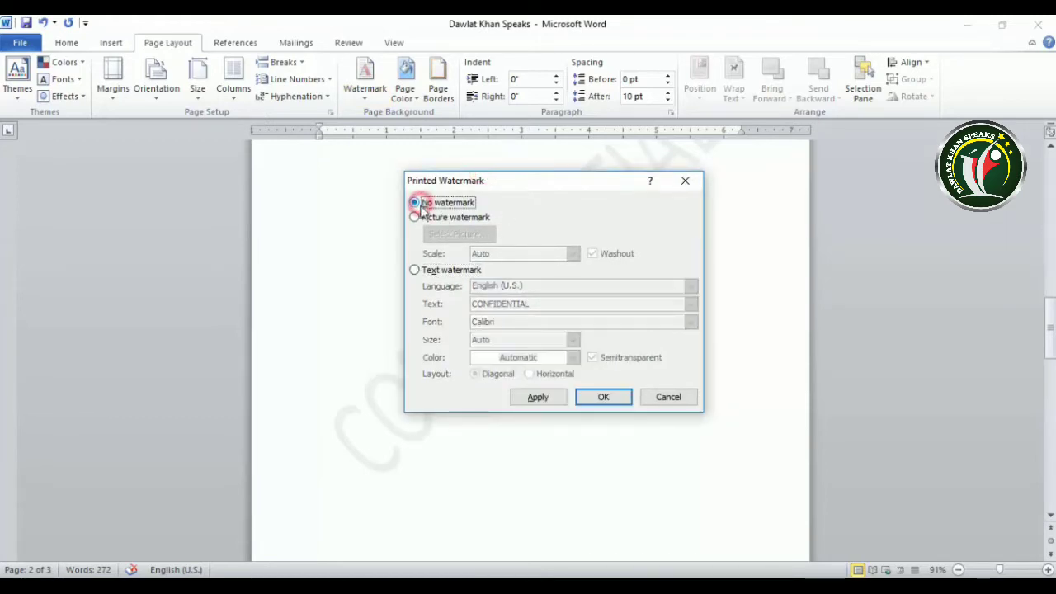
left_click(414, 217)
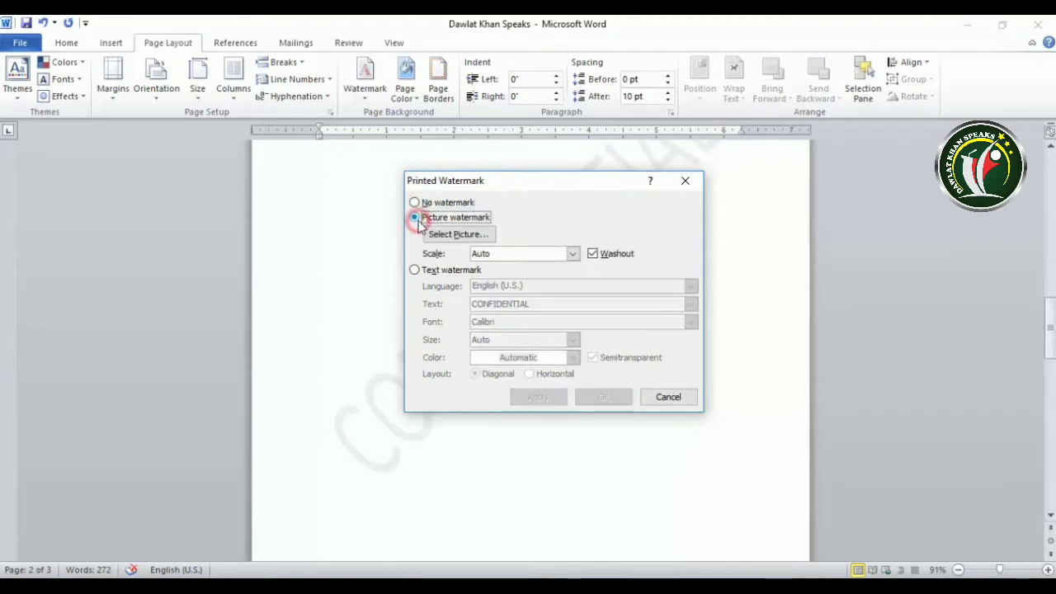
Use man.jfif from the Desktop as a washed-out picture watermark and review the pages.
left_click(462, 236)
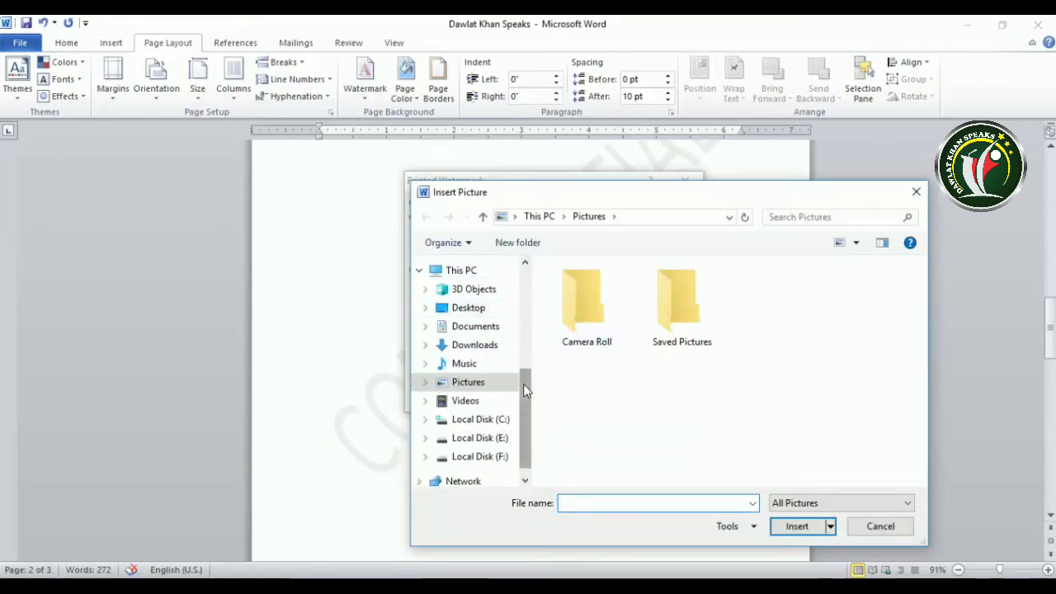
left_click(467, 308)
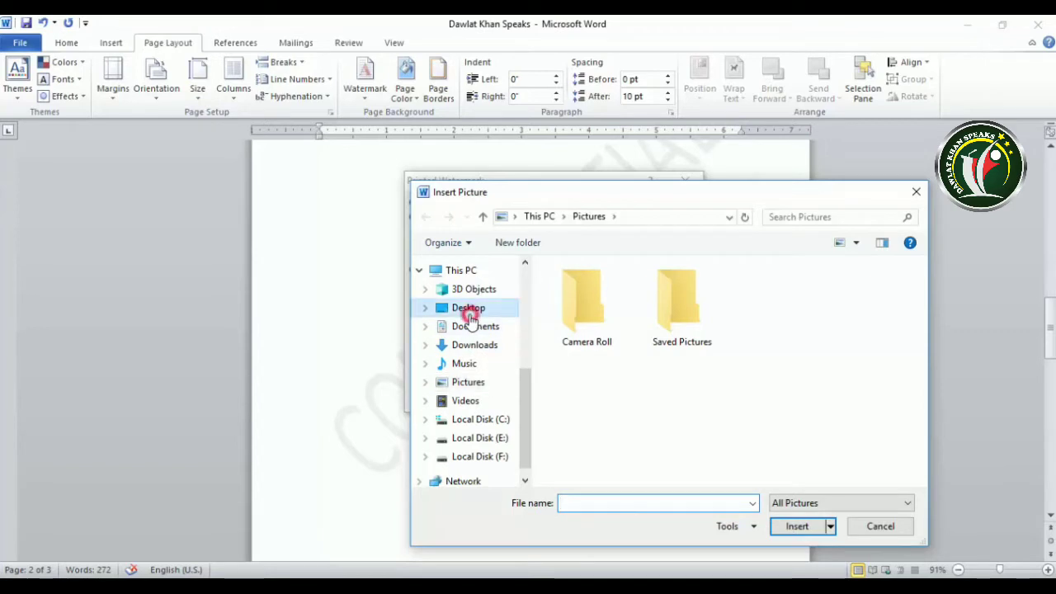
left_click(587, 319)
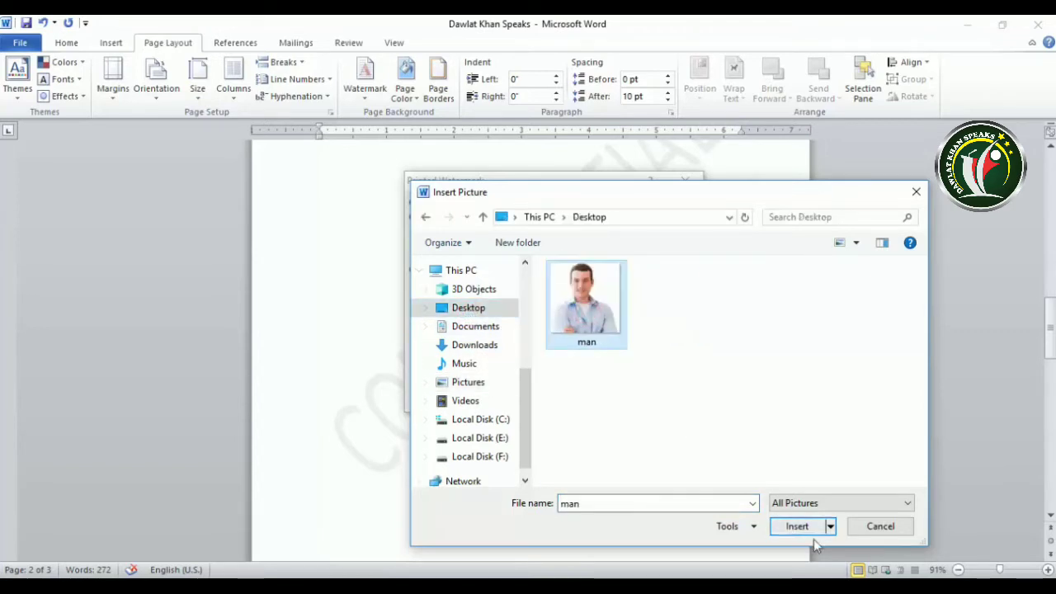
left_click(794, 529)
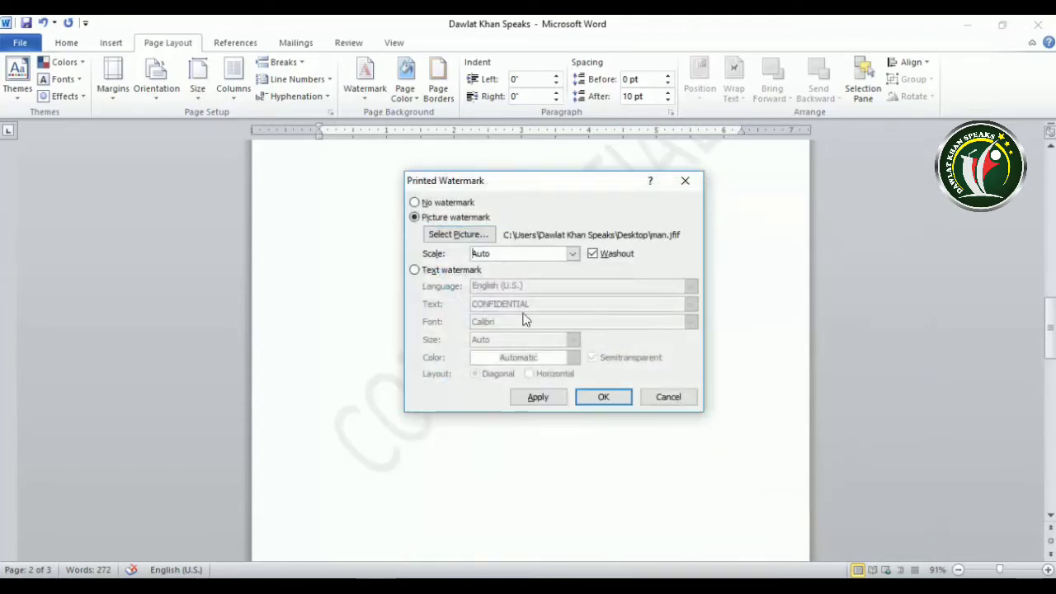
left_click(603, 398)
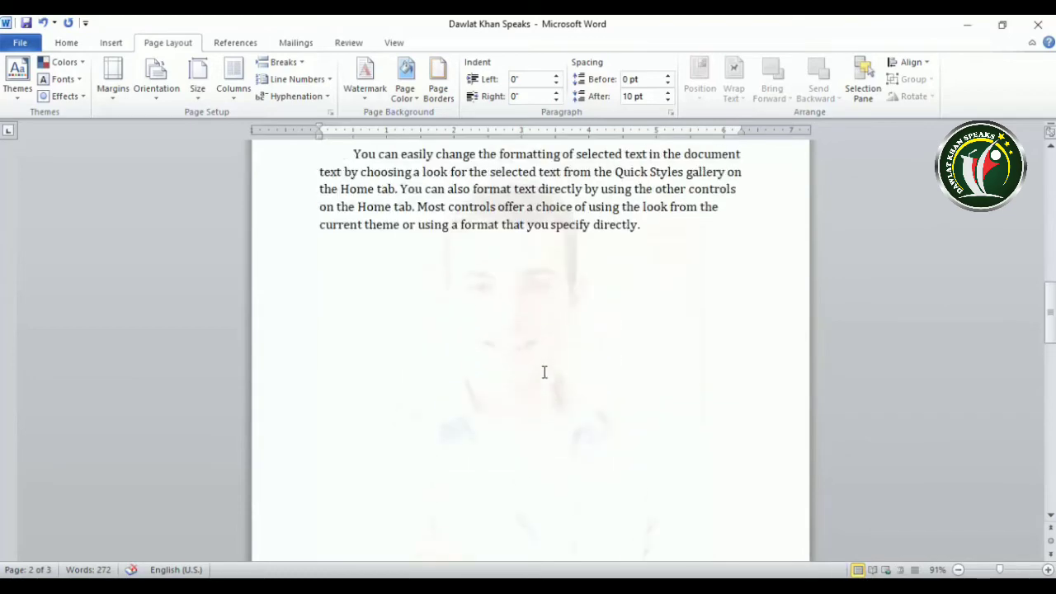
scroll(563, 307, "up", 3)
scroll(537, 396, "down", 4)
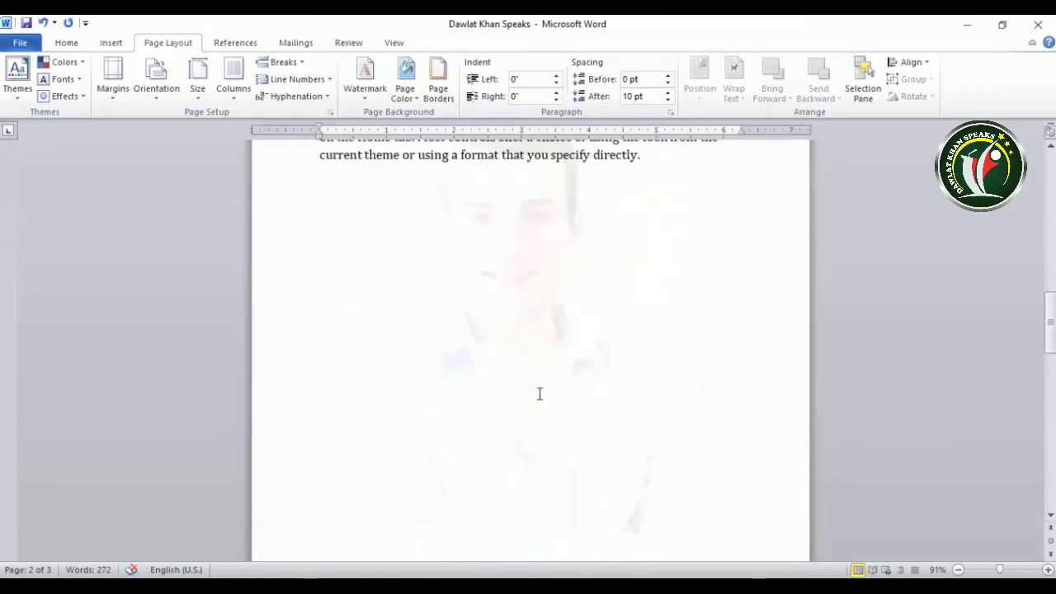
scroll(520, 257, "up", 3, "ctrl")
scroll(520, 254, "down", 1, "ctrl")
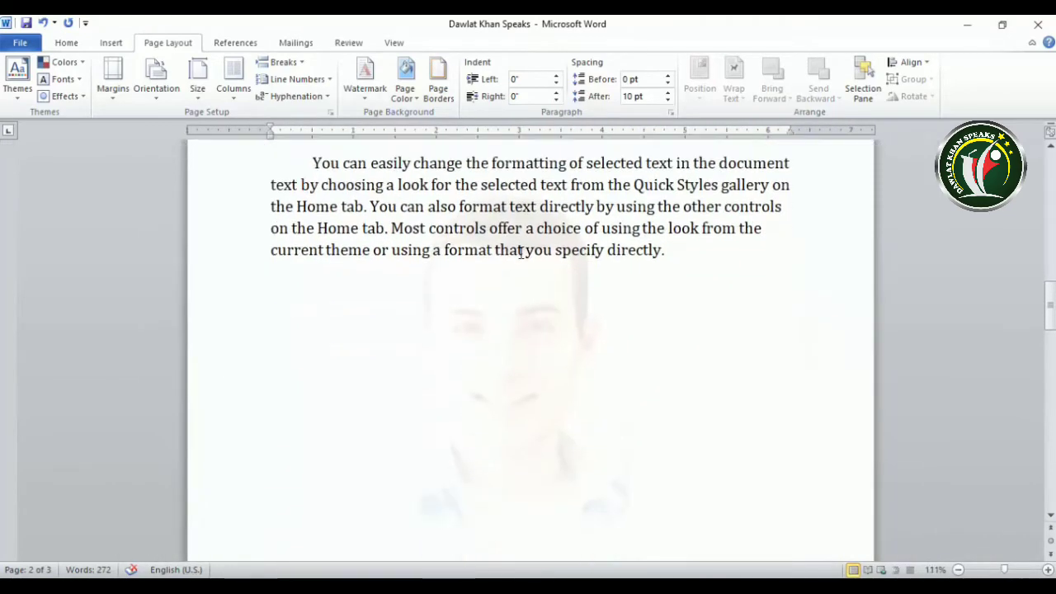
scroll(520, 251, "down", 1, "ctrl")
scroll(520, 254, "down", 1, "ctrl")
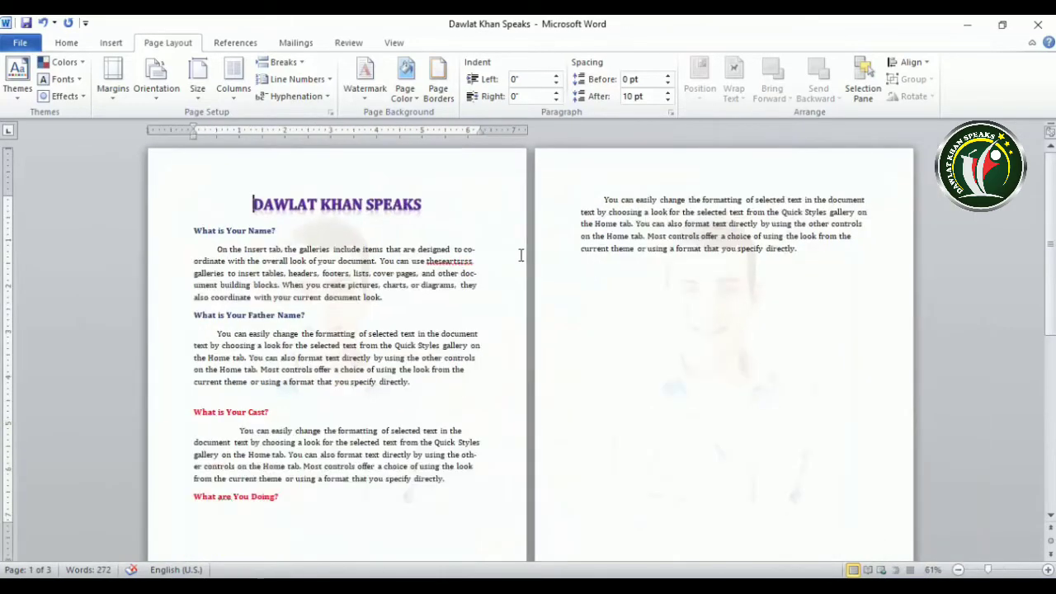
scroll(521, 256, "down", 1, "ctrl")
scroll(520, 256, "up", 2, "ctrl")
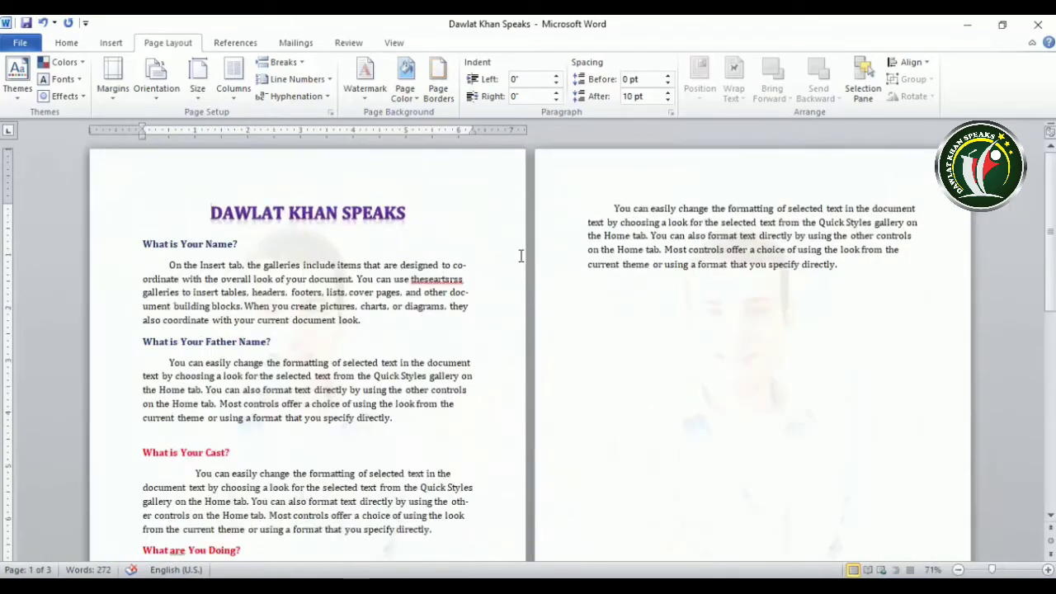
scroll(521, 256, "up", 6, "ctrl")
scroll(523, 302, "down", 8)
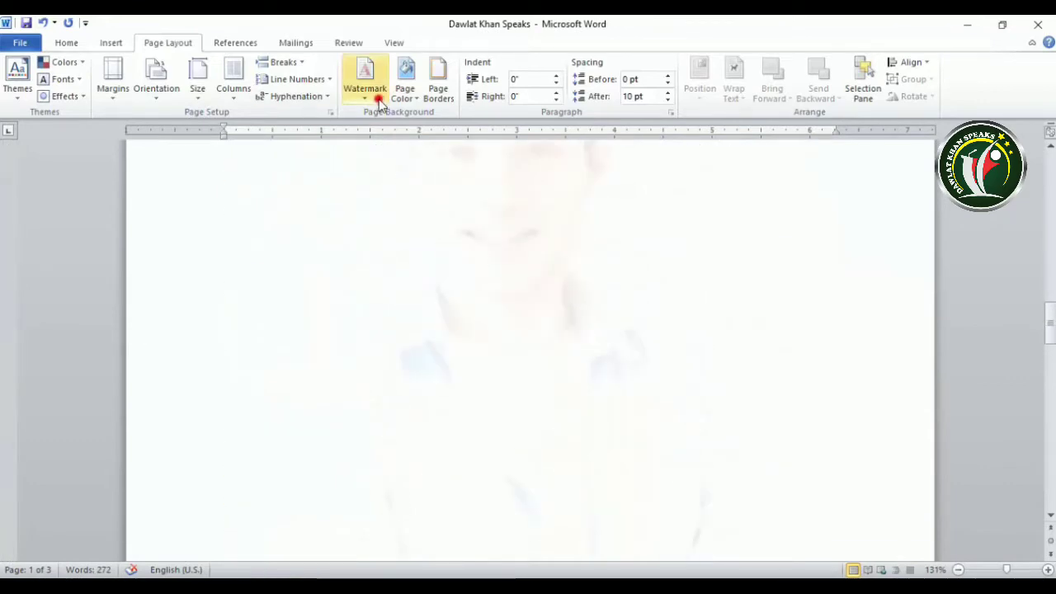
Switch to a text watermark in English (U.S.) reading 'Dawlat Khan Speaks'.
left_click(379, 99)
left_click(418, 418)
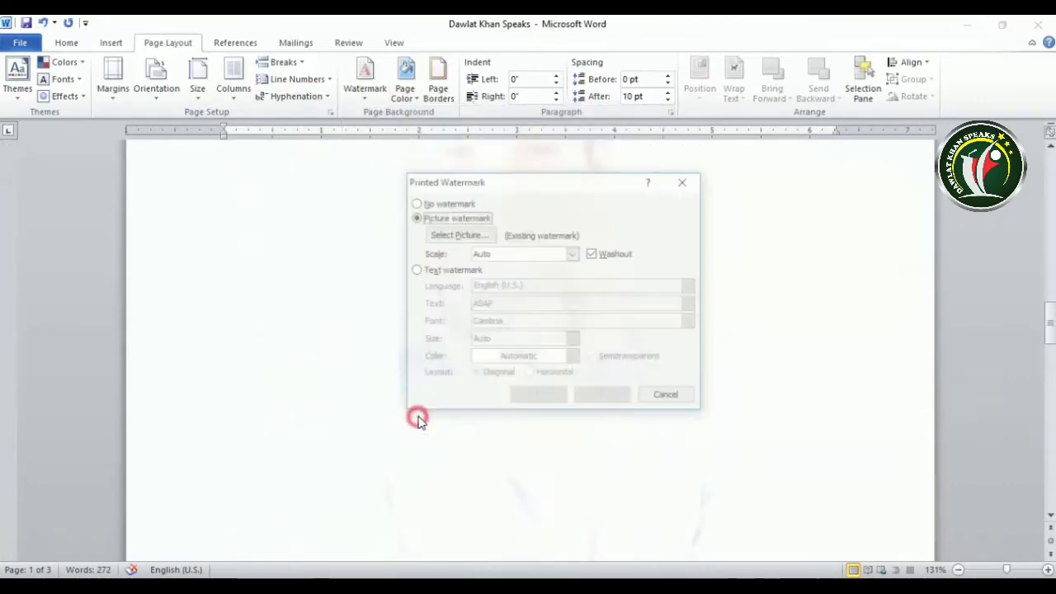
left_click(415, 271)
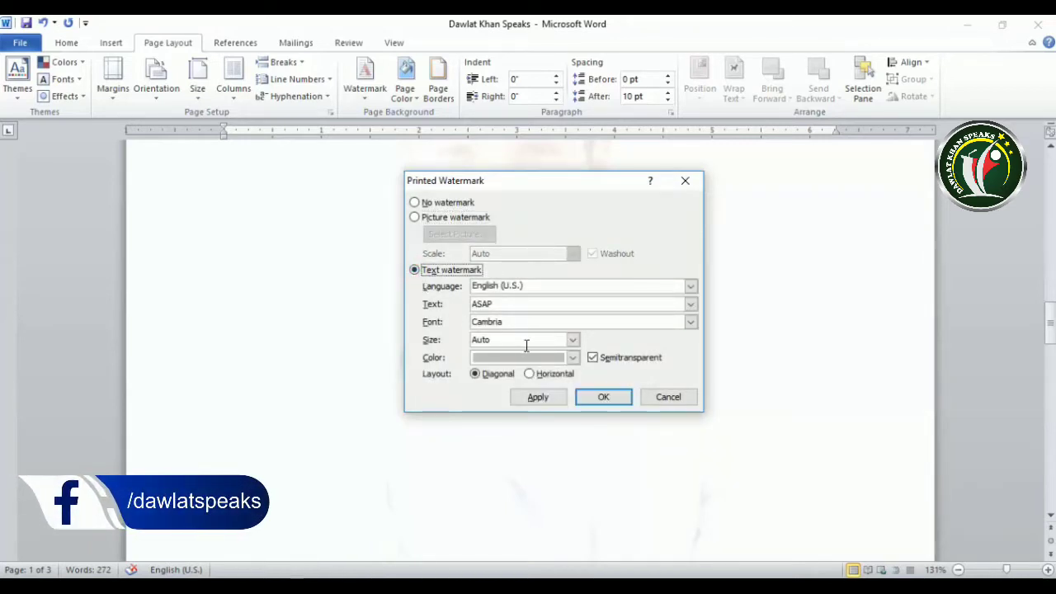
double_click(509, 304)
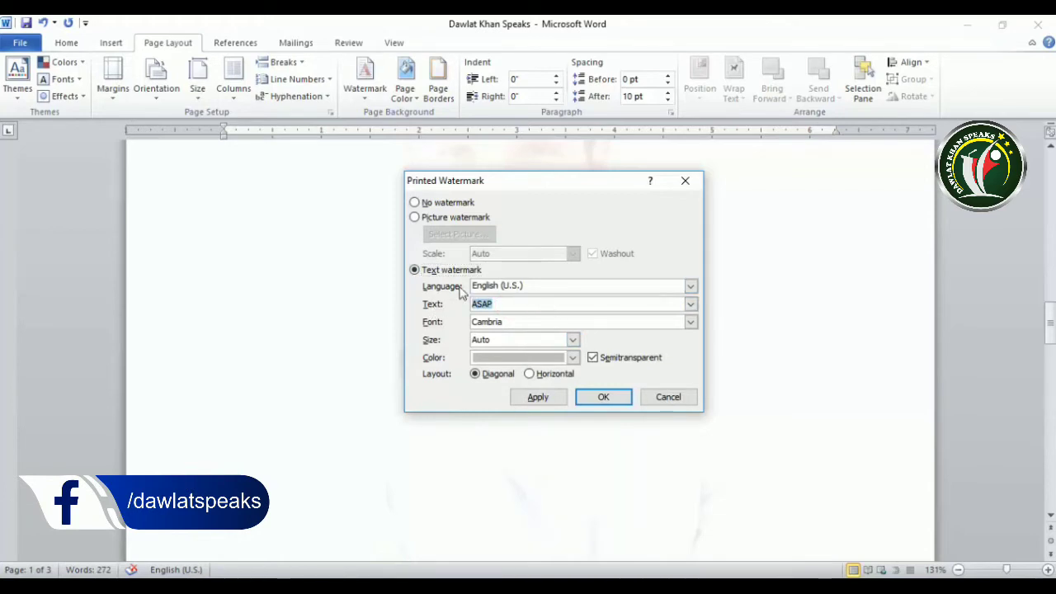
left_click(691, 286)
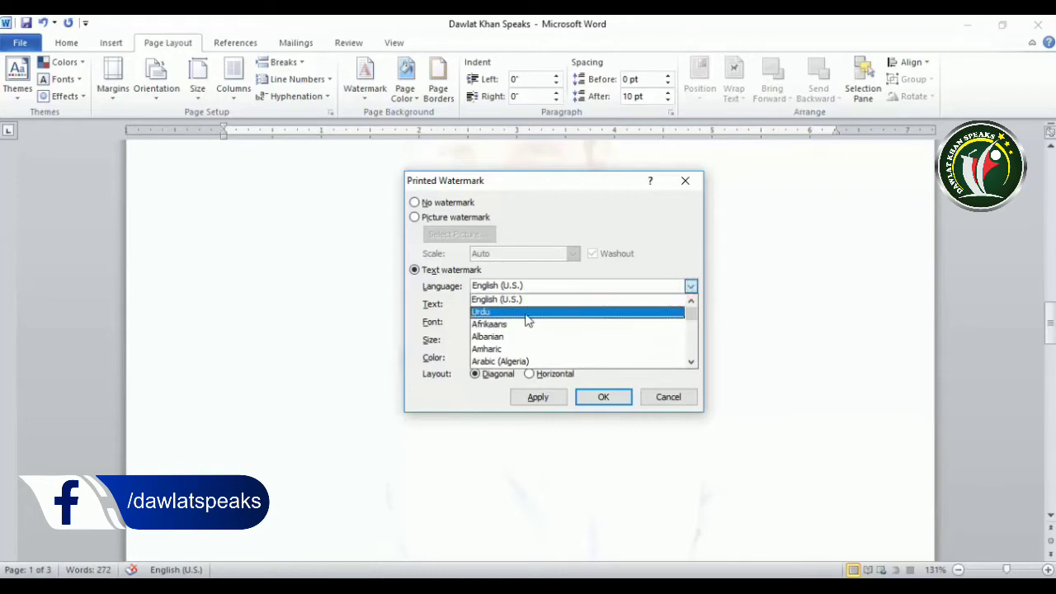
left_click(448, 302)
double_click(523, 302)
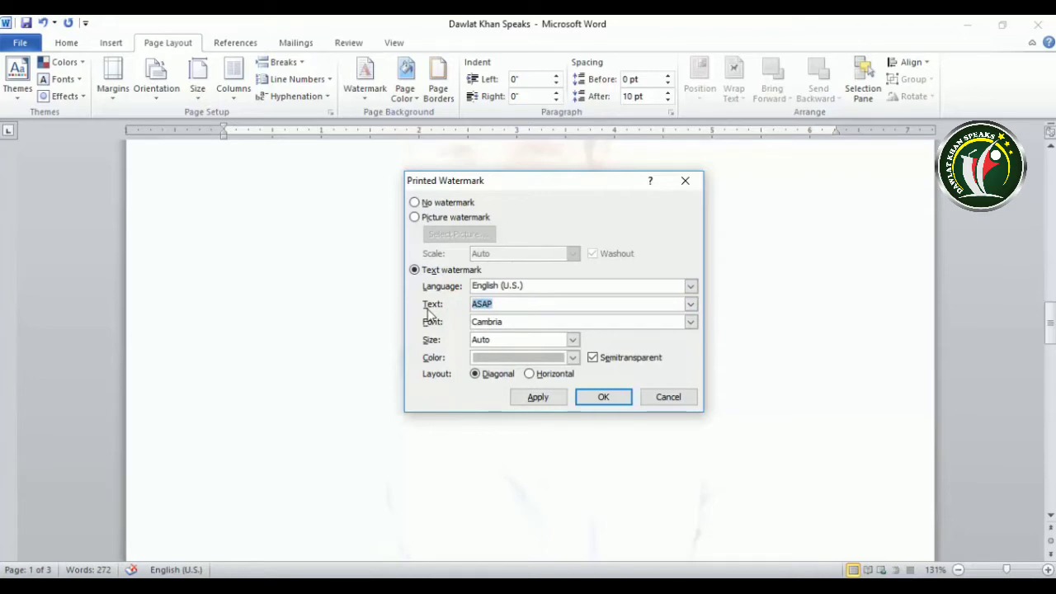
type("Dawlat")
type("Khan Speaks")
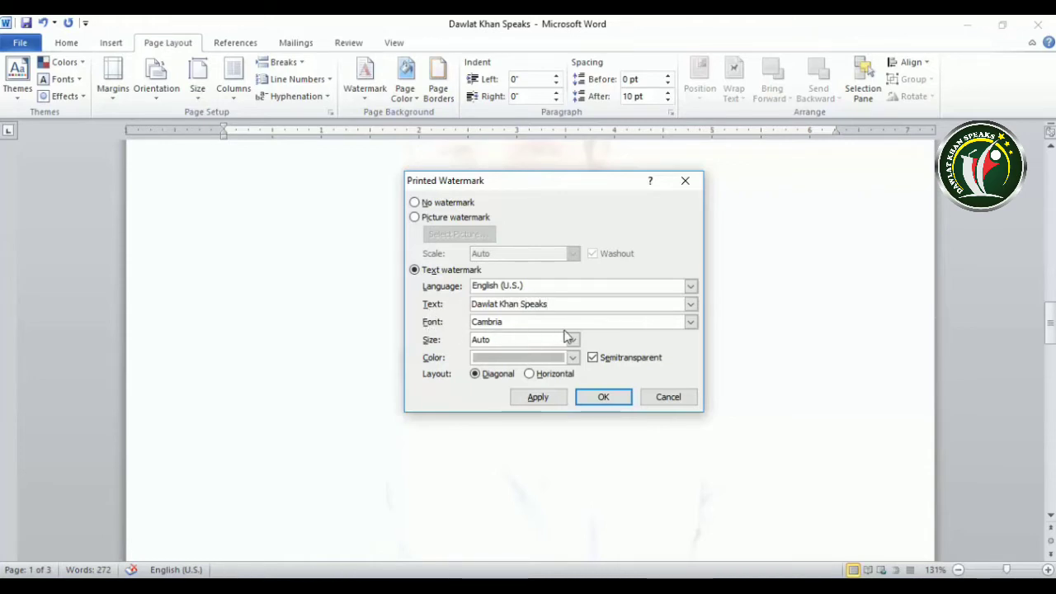
Set the watermark font to Cambria Math, size Auto, and colour dark red.
left_click(689, 321)
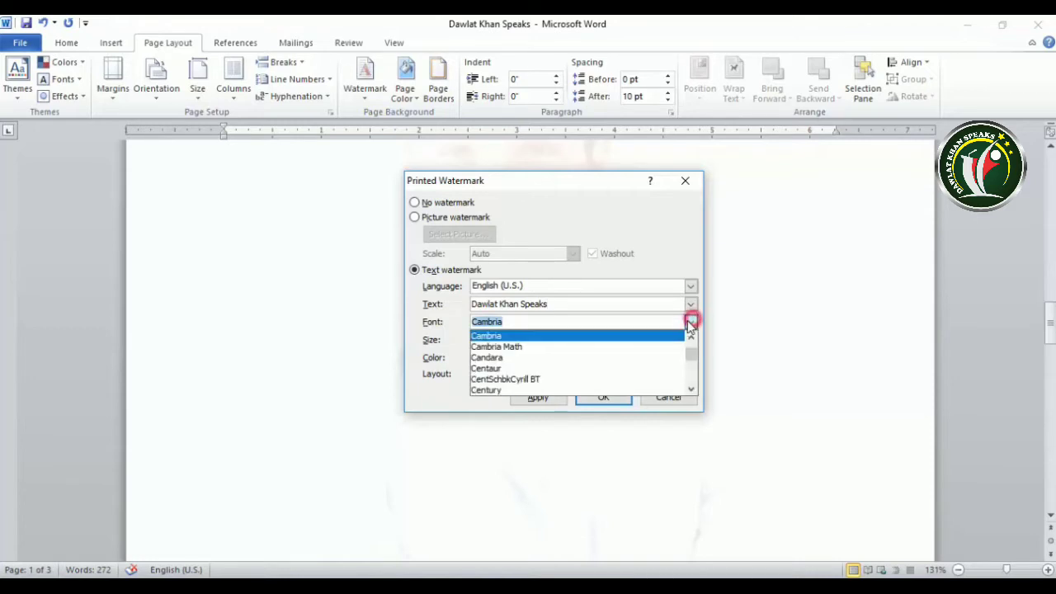
left_click(504, 347)
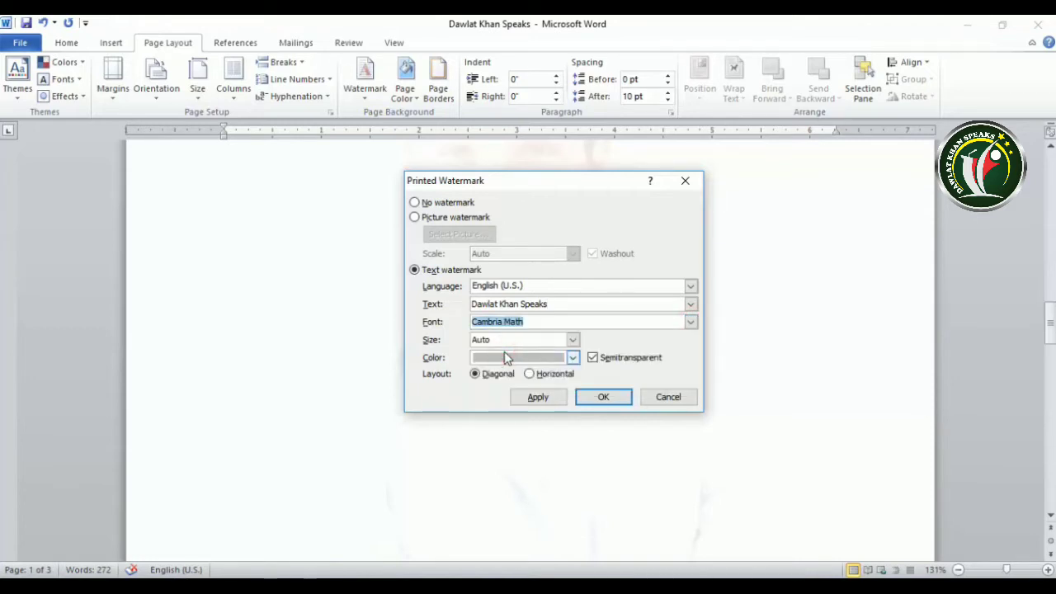
left_click(572, 339)
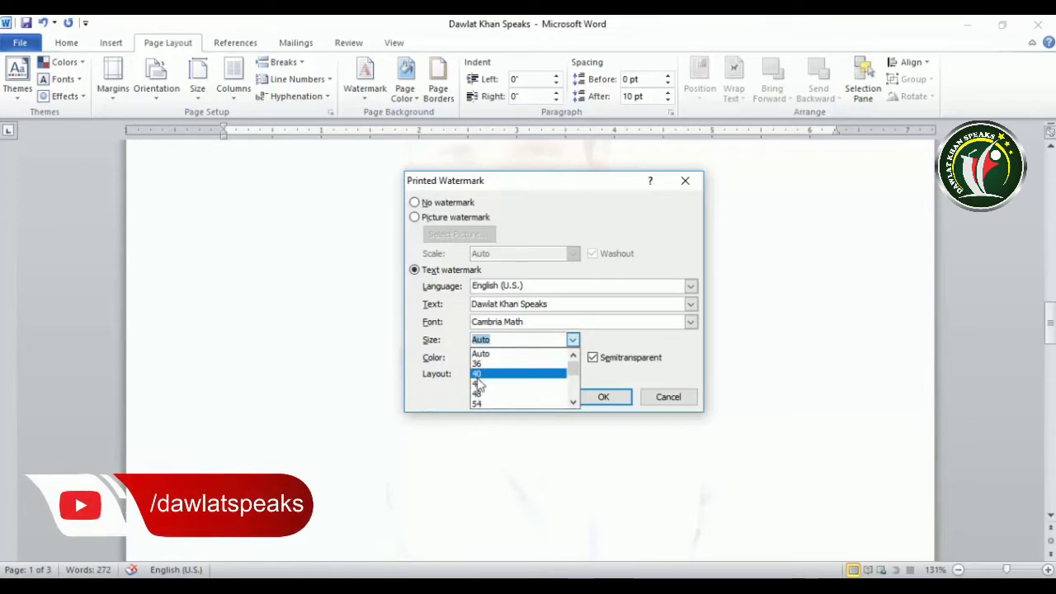
left_click(480, 355)
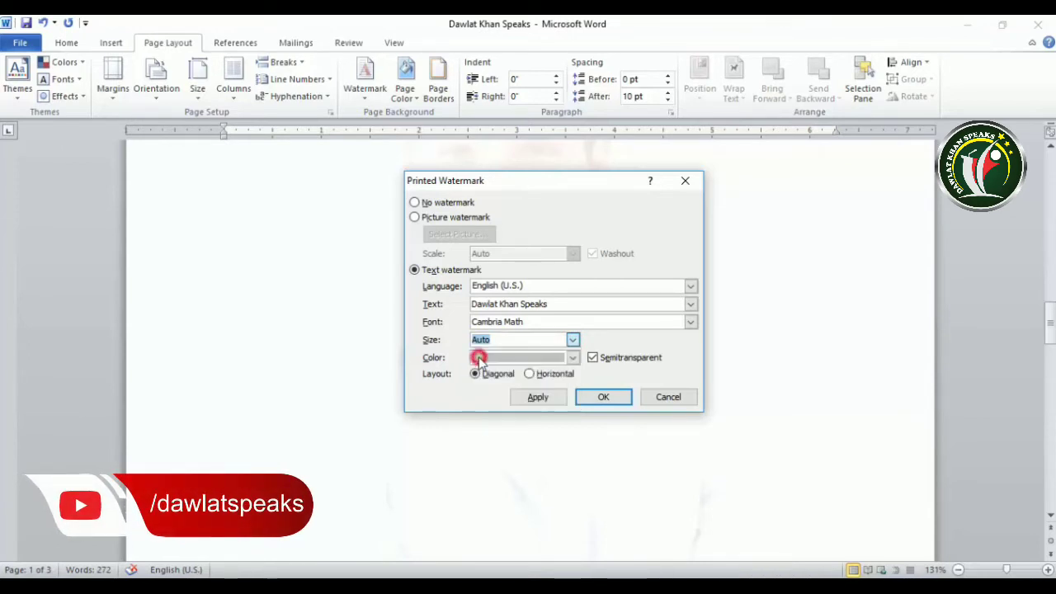
left_click(572, 357)
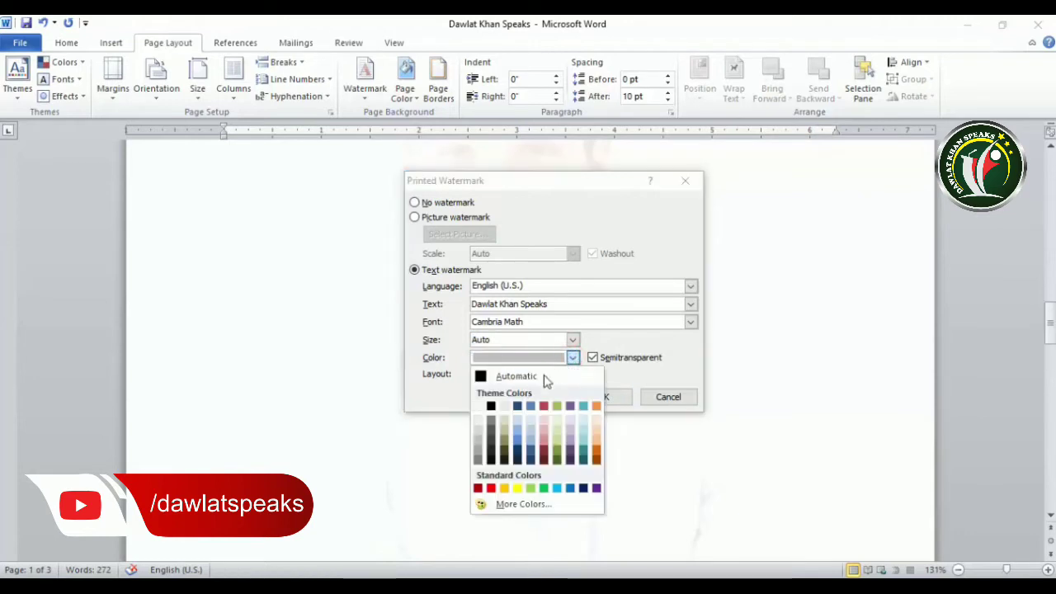
left_click(477, 488)
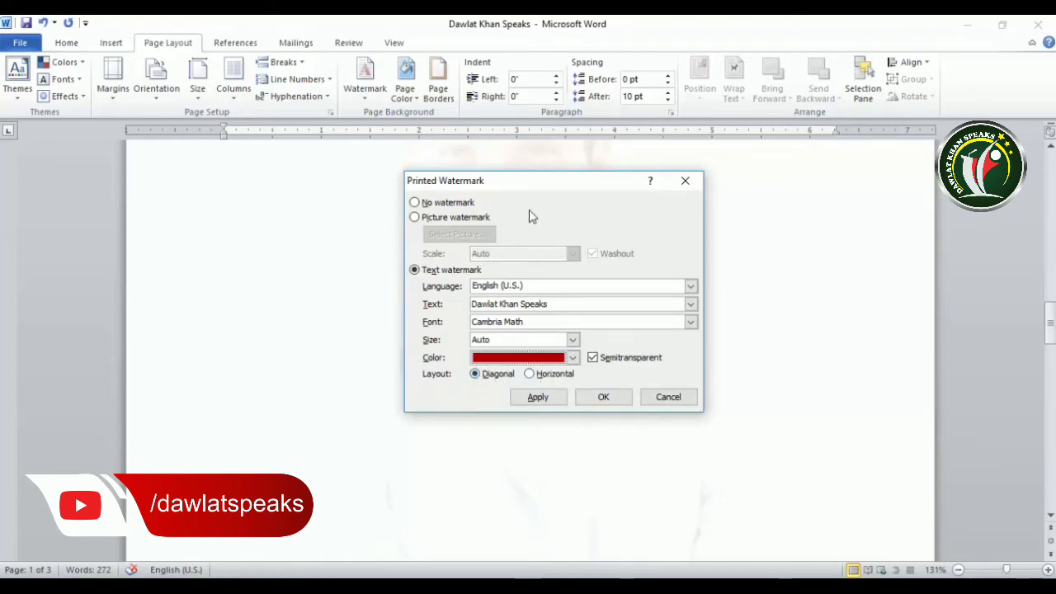
Apply the red diagonal 'Dawlat Khan Speaks' text watermark to the pages.
mouse_move(534, 179)
left_mouse_down()
mouse_move(648, 181)
mouse_move(761, 160)
mouse_move(646, 169)
left_mouse_up()
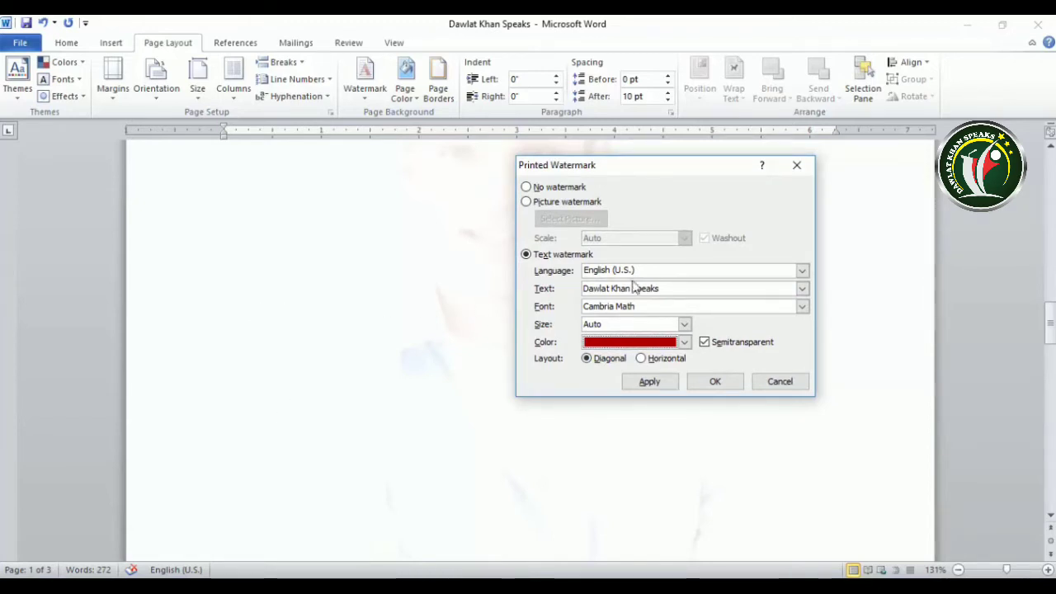
left_click(665, 382)
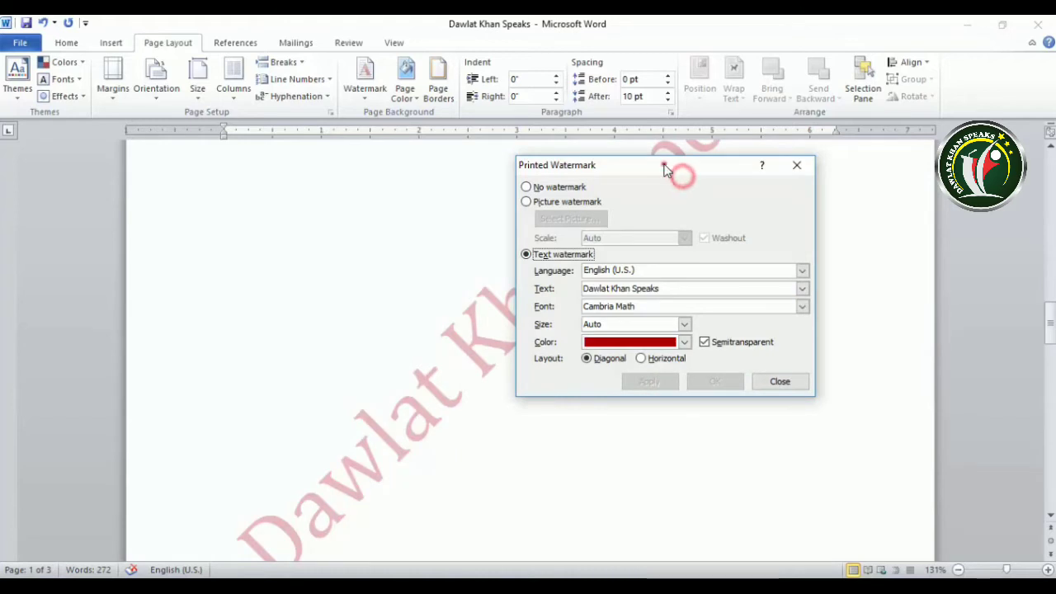
left_click_drag(665, 169, 826, 165)
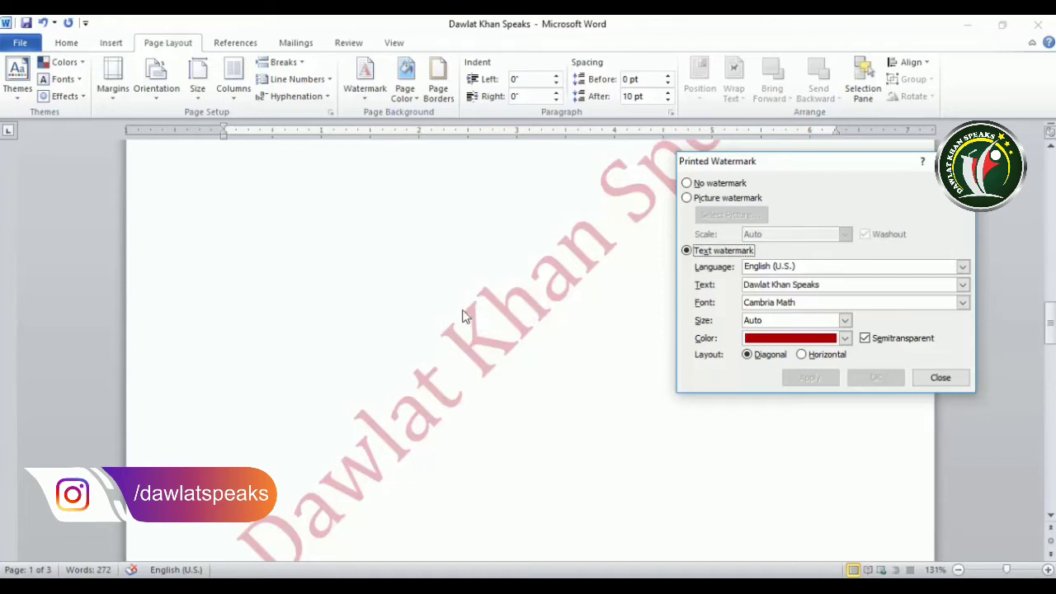
Try the watermark horizontal, then diagonal solid, then semitransparent again, applying each.
left_click(800, 354)
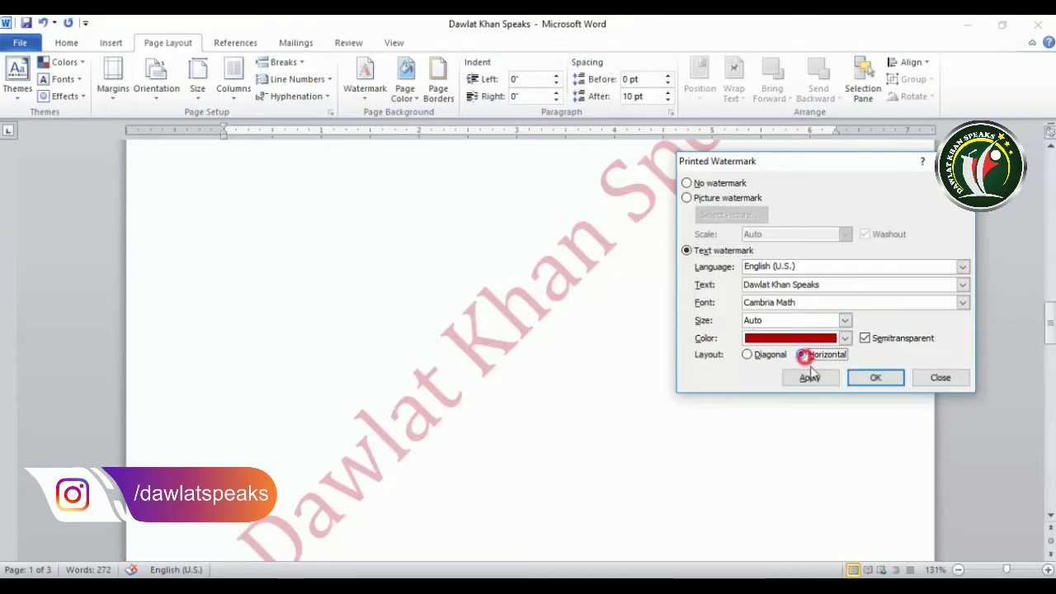
left_click(810, 377)
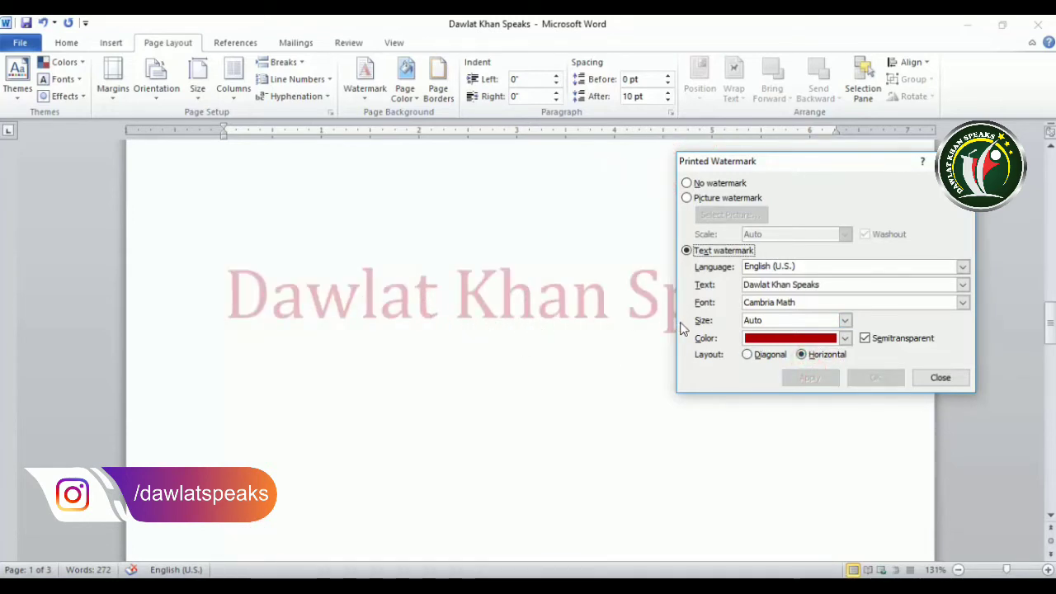
left_click(747, 355)
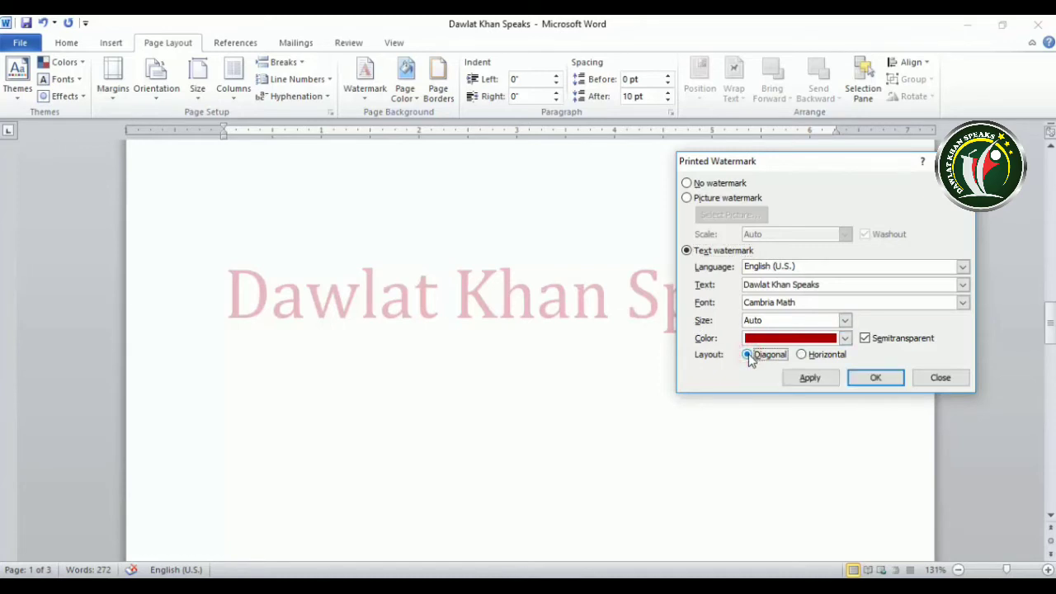
left_click(865, 338)
left_click(809, 376)
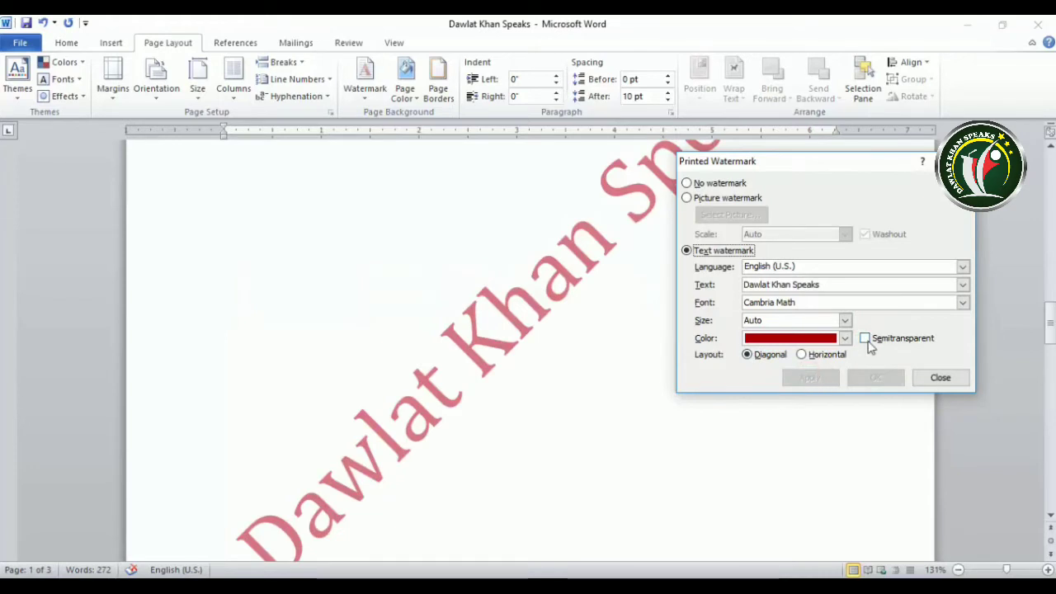
left_click(863, 338)
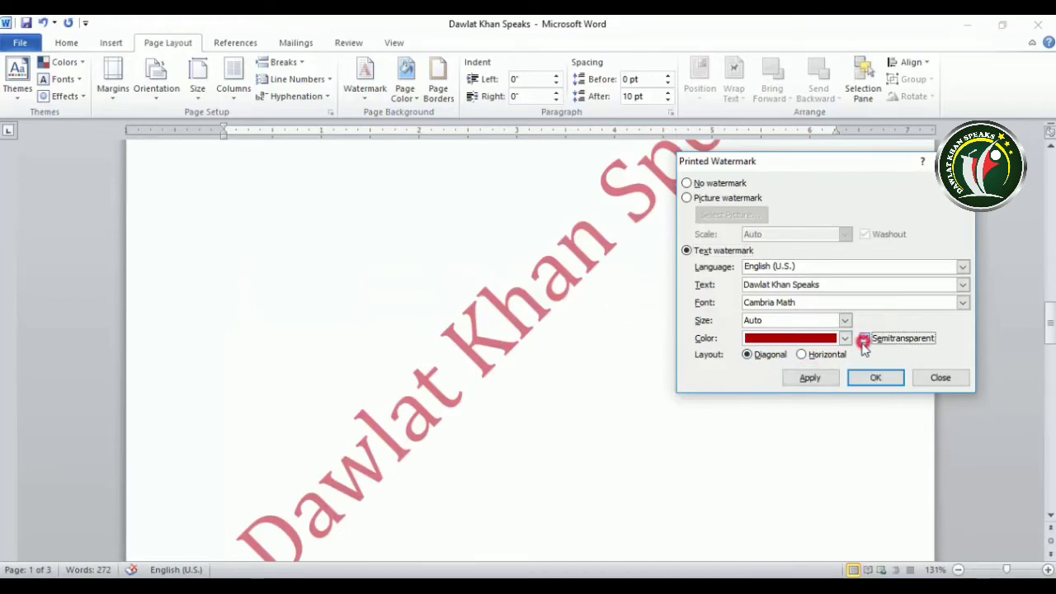
left_click(809, 378)
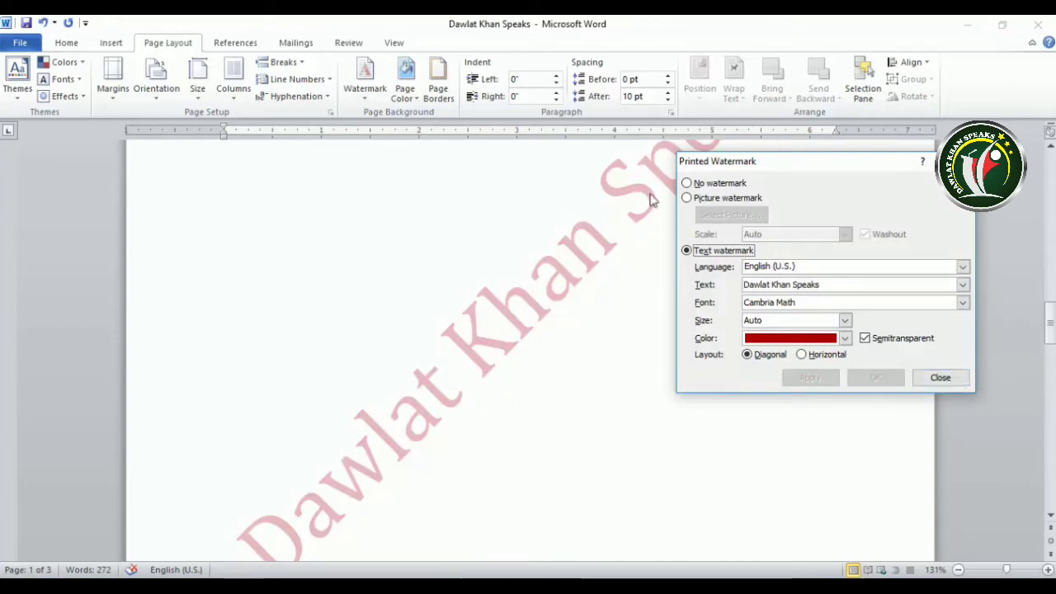
Close the Printed Watermark dialog and remove the watermark from the pages.
left_click(686, 184)
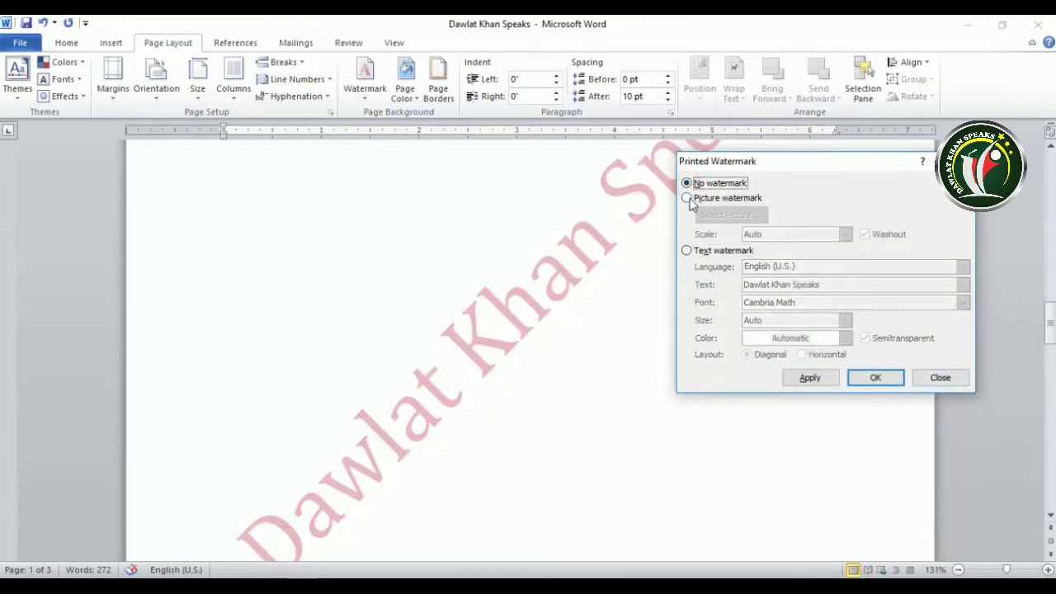
left_click(686, 198)
left_click(941, 377)
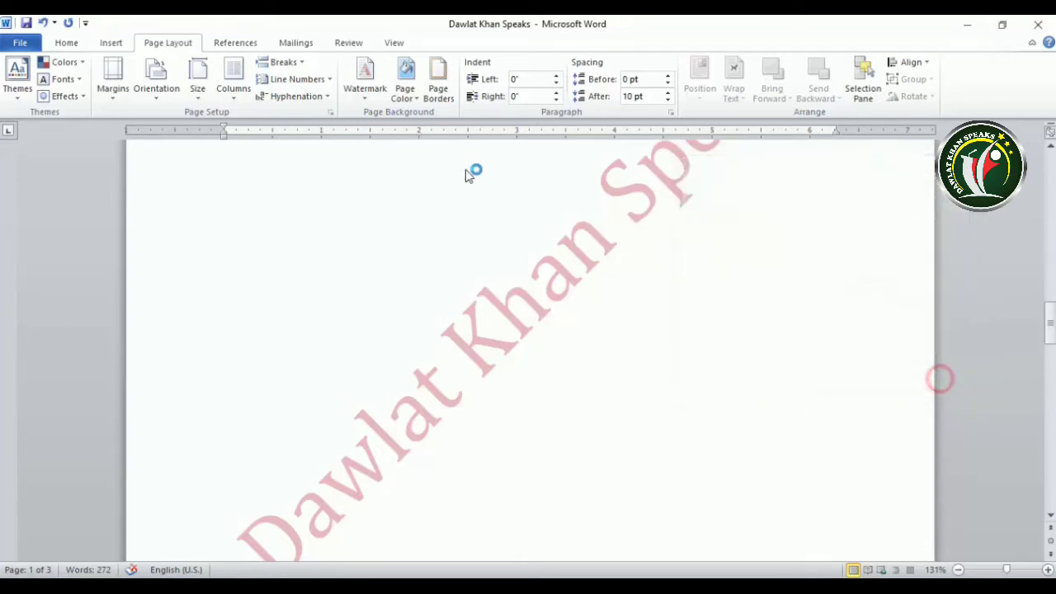
left_click(364, 83)
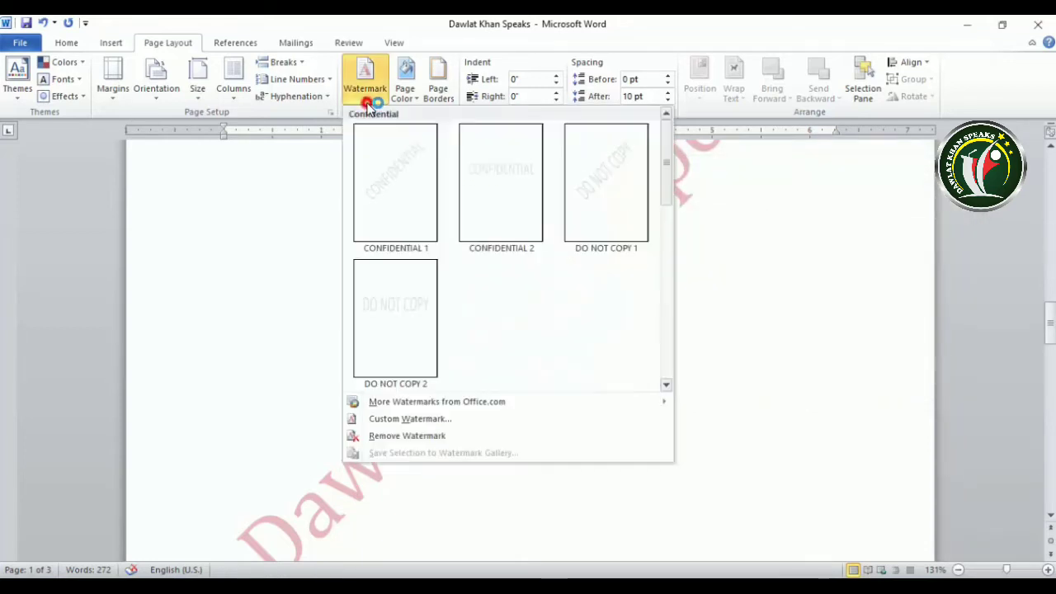
left_click(422, 436)
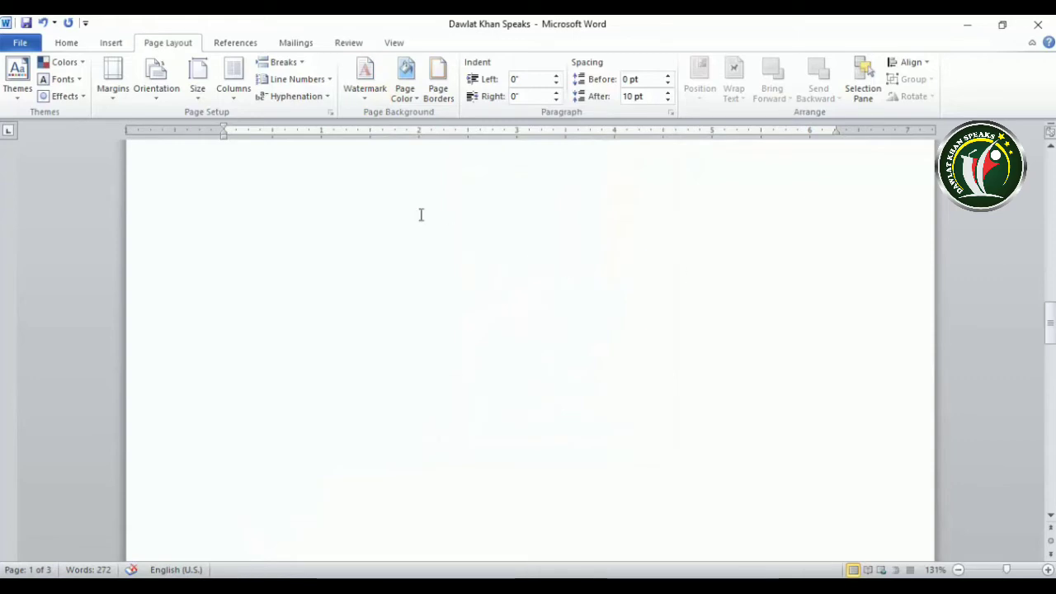
scroll(618, 396, "up", 5)
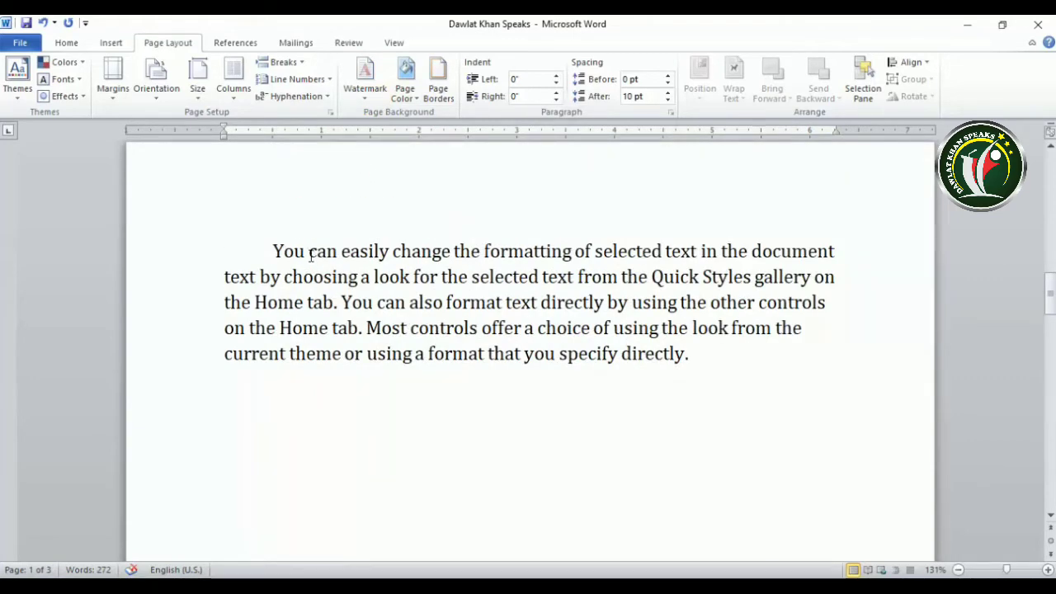
Select the word 'easily' in the first line and browse the Watermark gallery.
left_click_drag(342, 252, 389, 252)
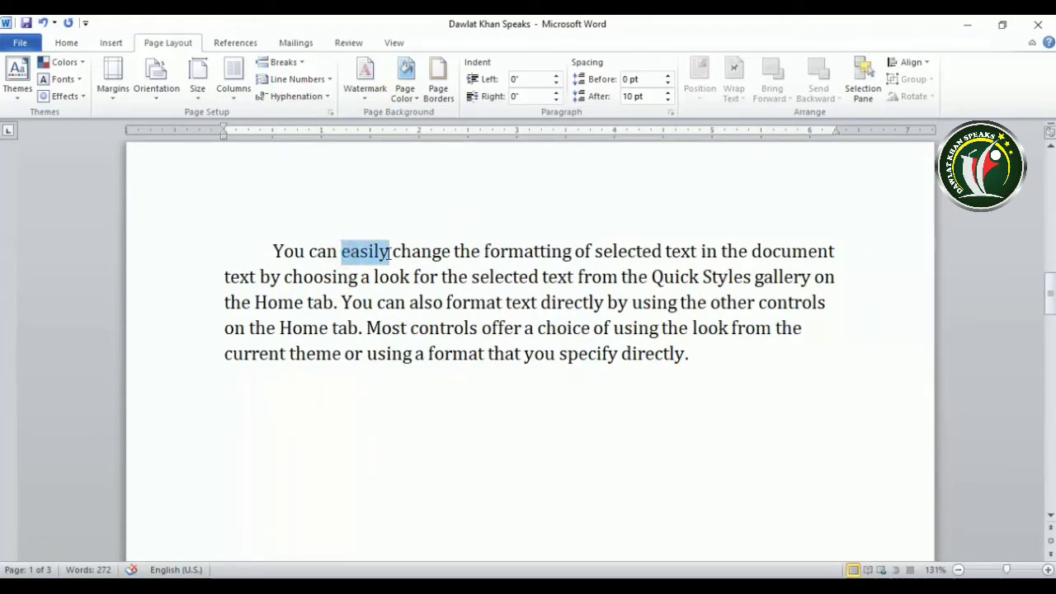
left_click(365, 103)
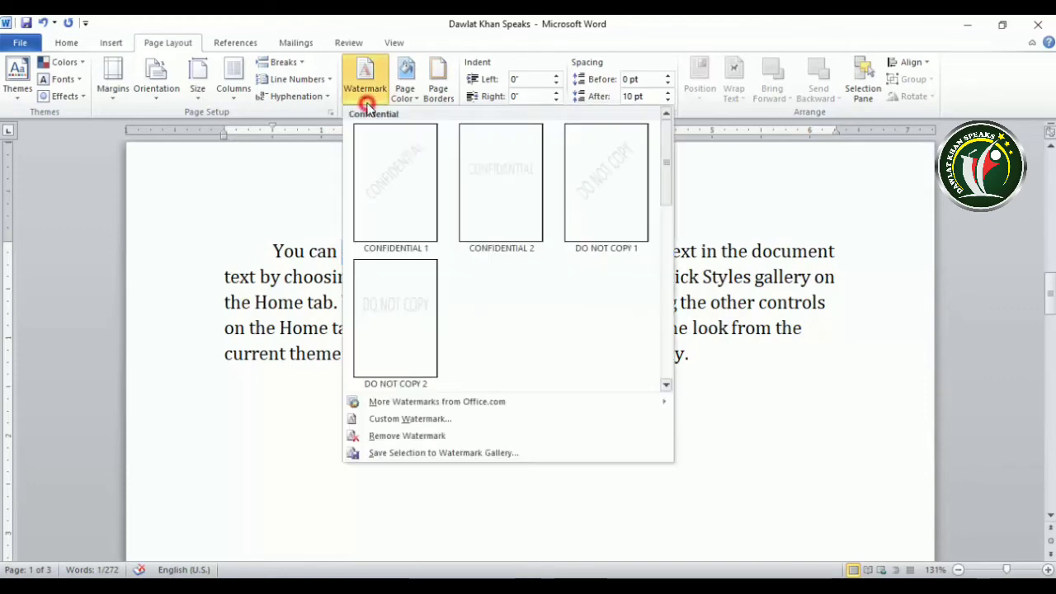
left_click(435, 495)
left_click(396, 420)
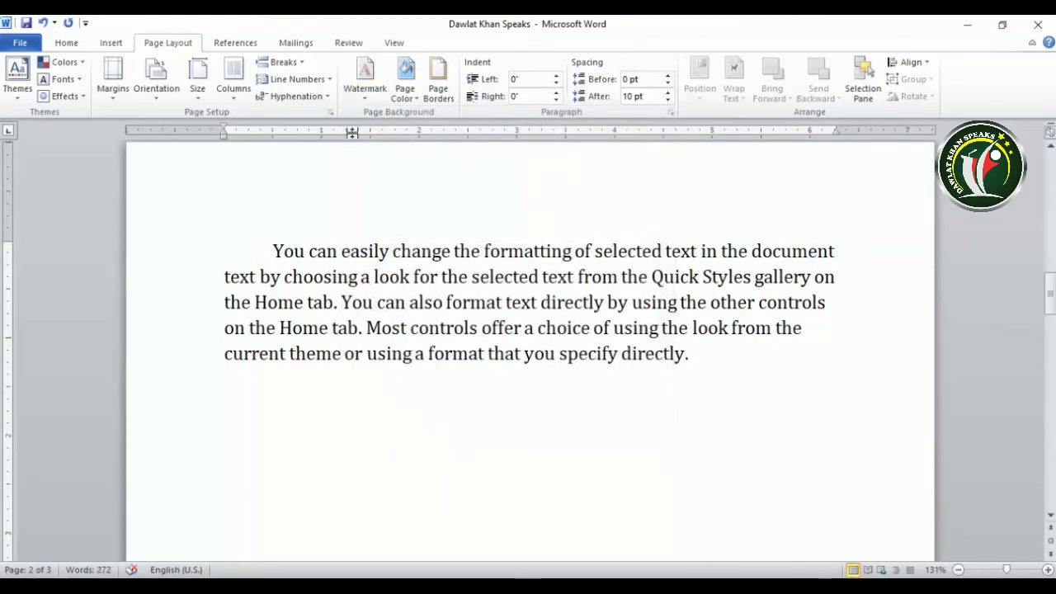
left_click(369, 106)
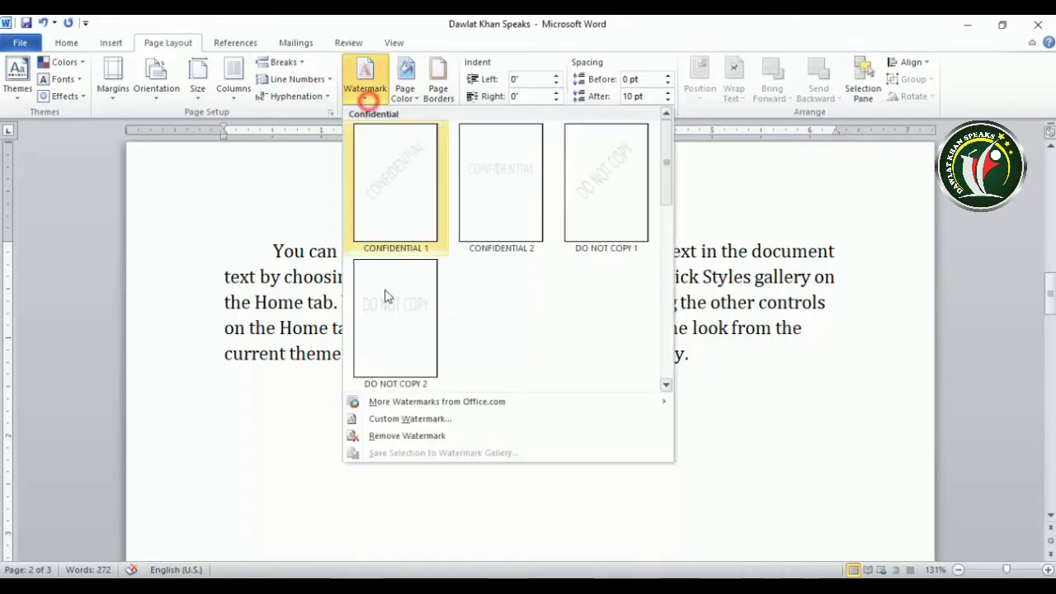
left_click(430, 511)
Save the selected word 'easily' as a new Watermark gallery entry.
left_click_drag(341, 250, 389, 251)
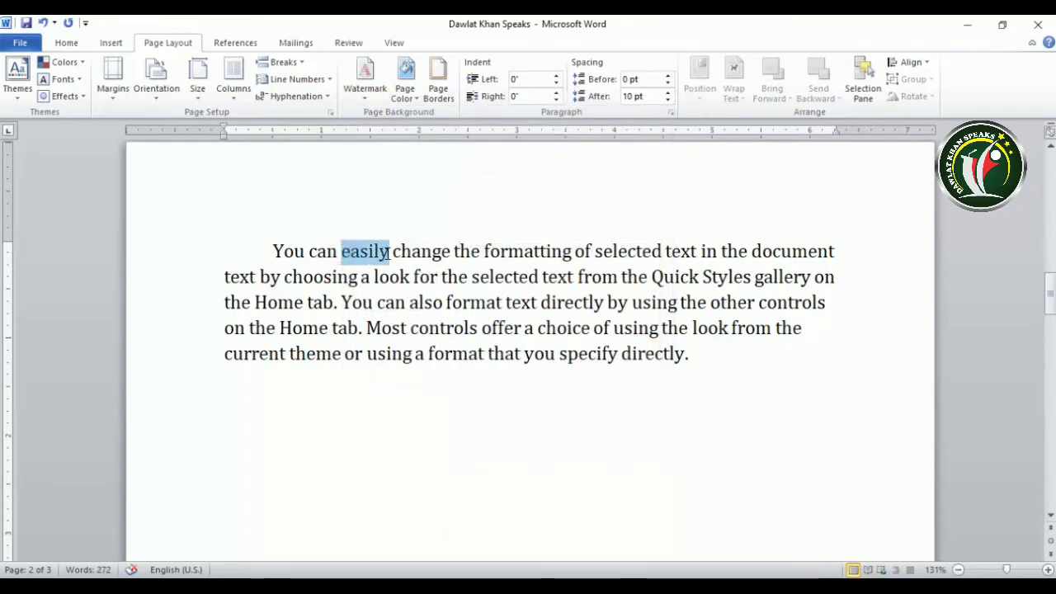
left_click(362, 95)
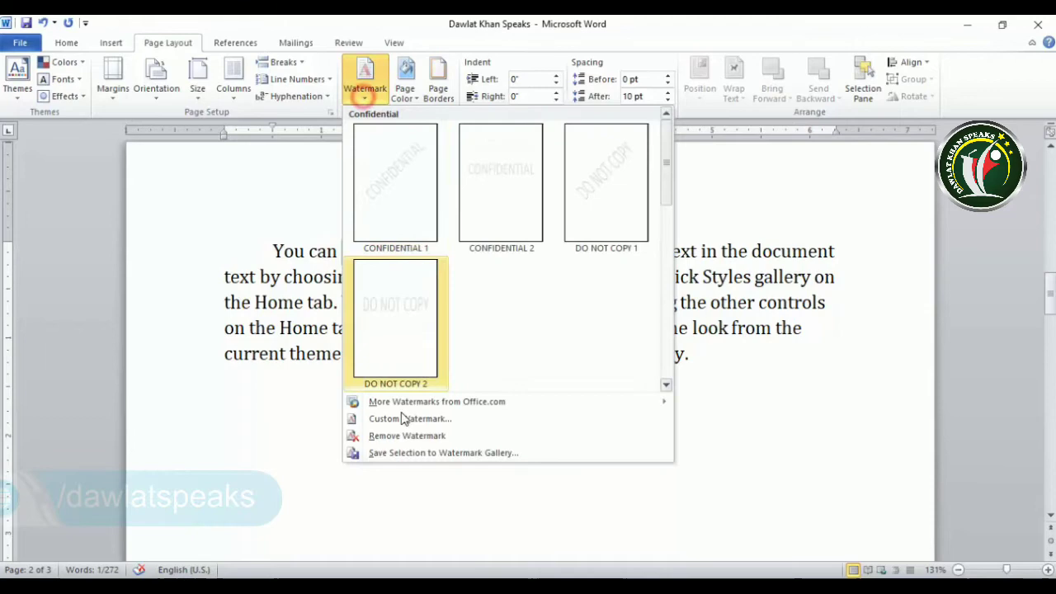
left_click(405, 455)
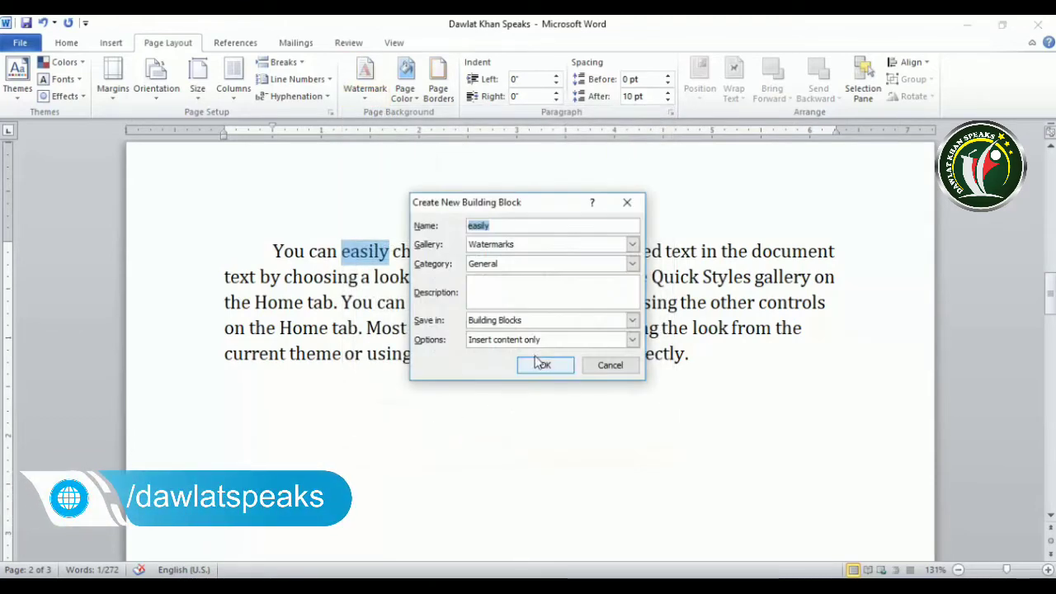
left_click(544, 370)
scroll(508, 446, "down", 2)
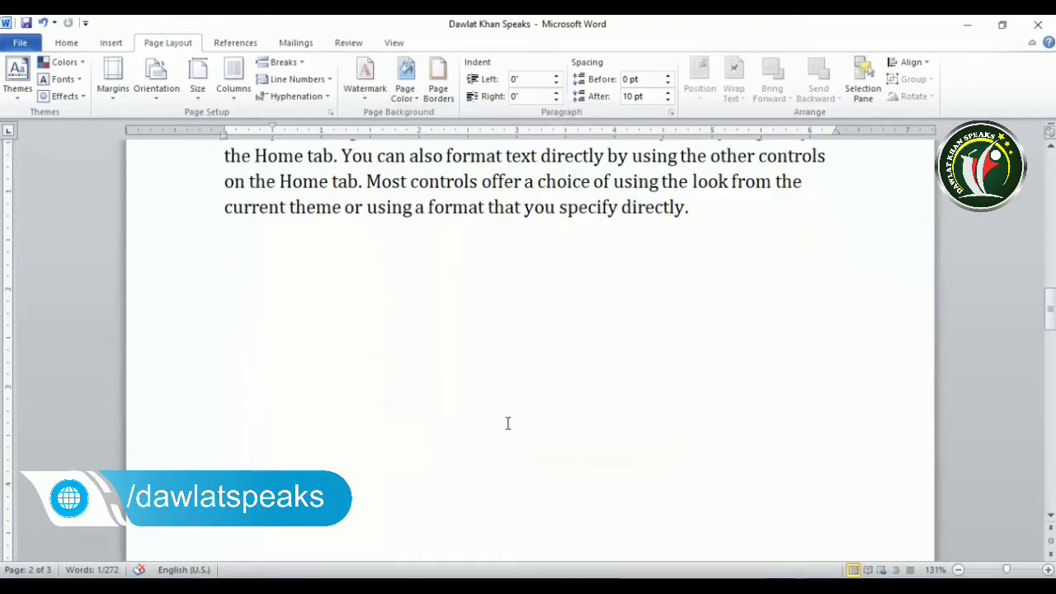
Start a second save of 'easily' to the watermark gallery and cancel it.
left_click(358, 93)
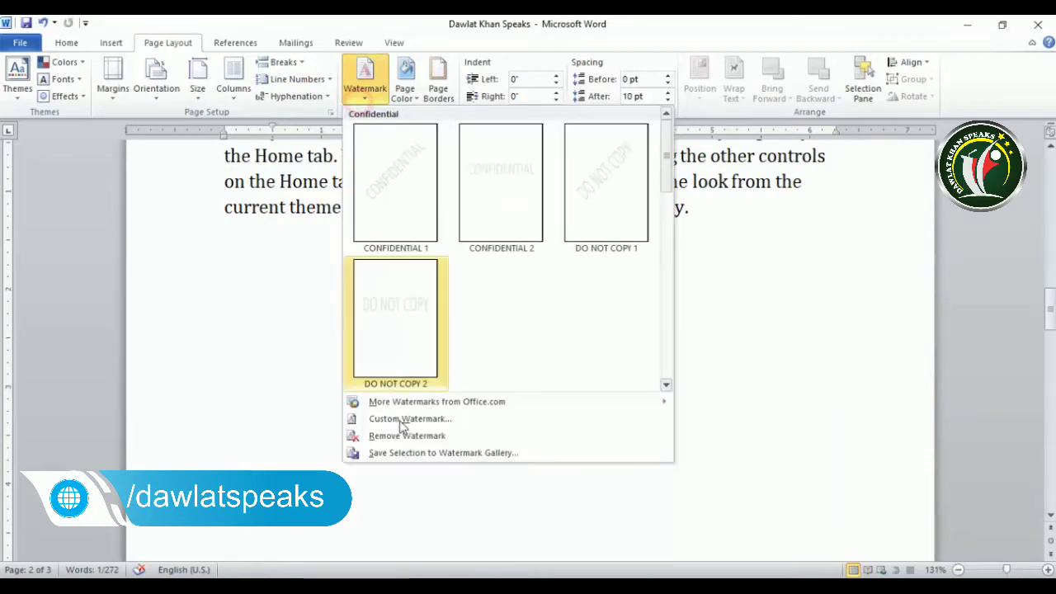
left_click(413, 453)
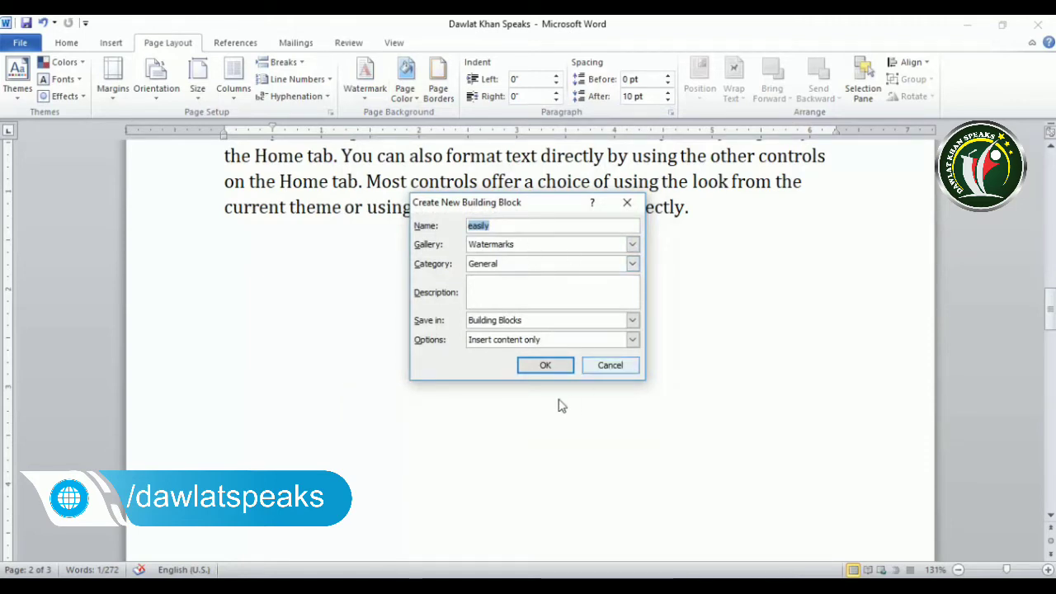
left_click(611, 365)
left_click(363, 91)
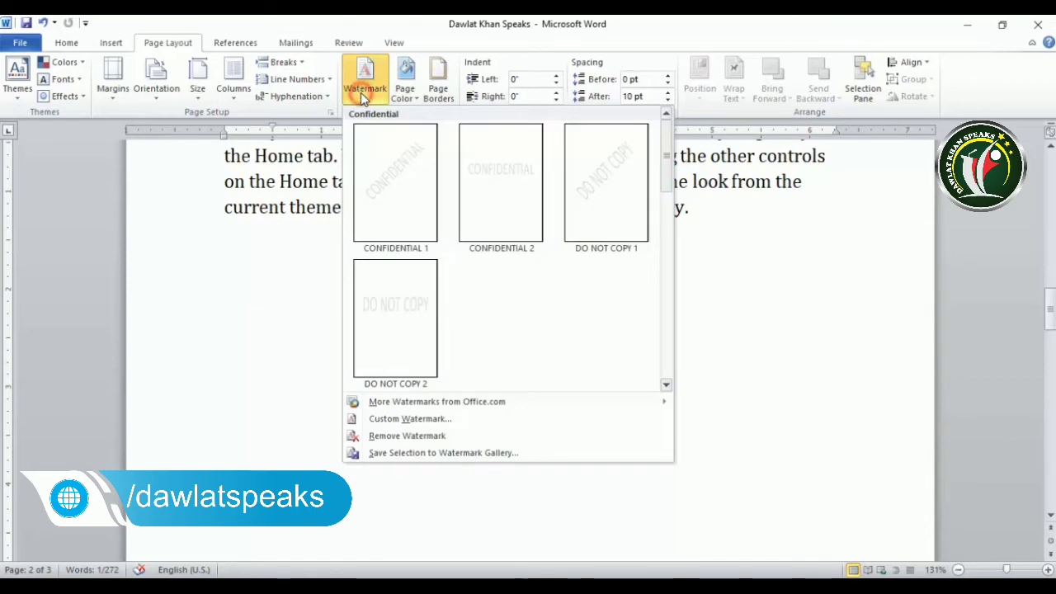
Browse the watermark designs, then choose Remove Watermark so no watermark remains.
scroll(537, 339, "down", 5)
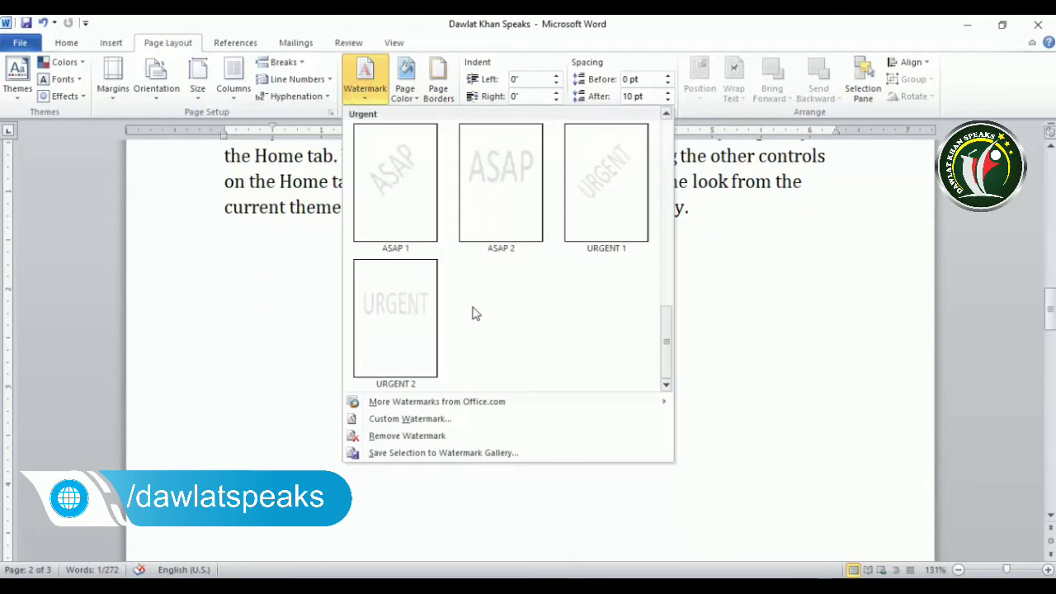
scroll(495, 338, "up", 3)
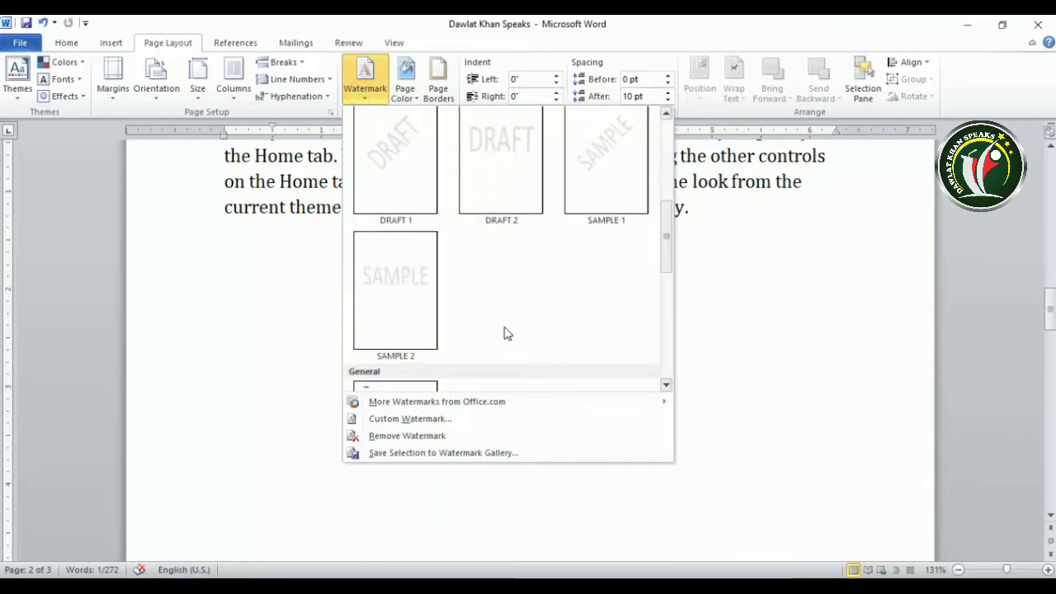
scroll(507, 333, "up", 3)
scroll(499, 331, "down", 5)
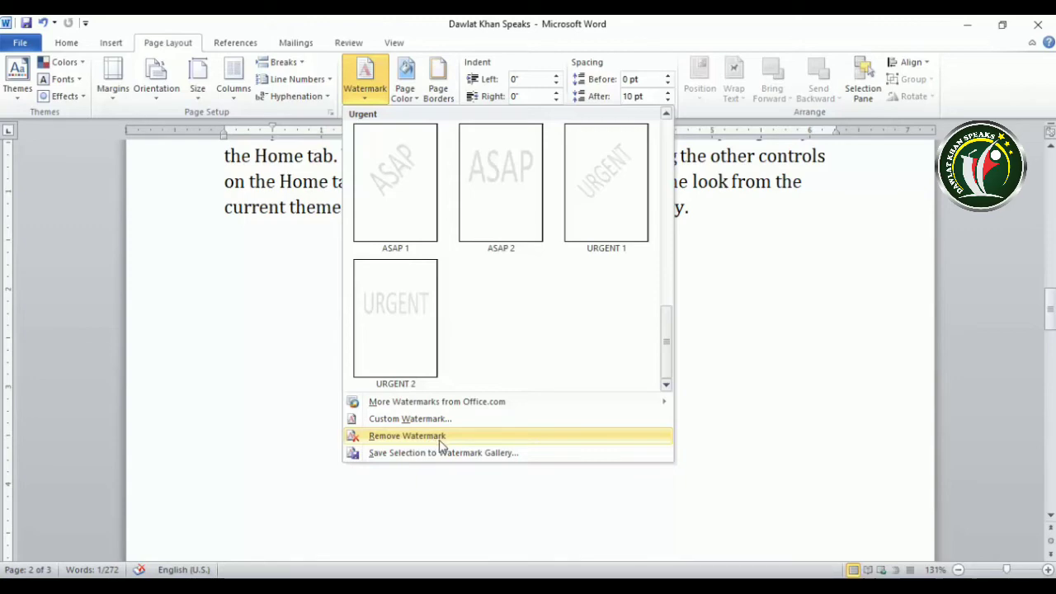
left_click(440, 436)
left_click(495, 422)
scroll(449, 192, "up", 3)
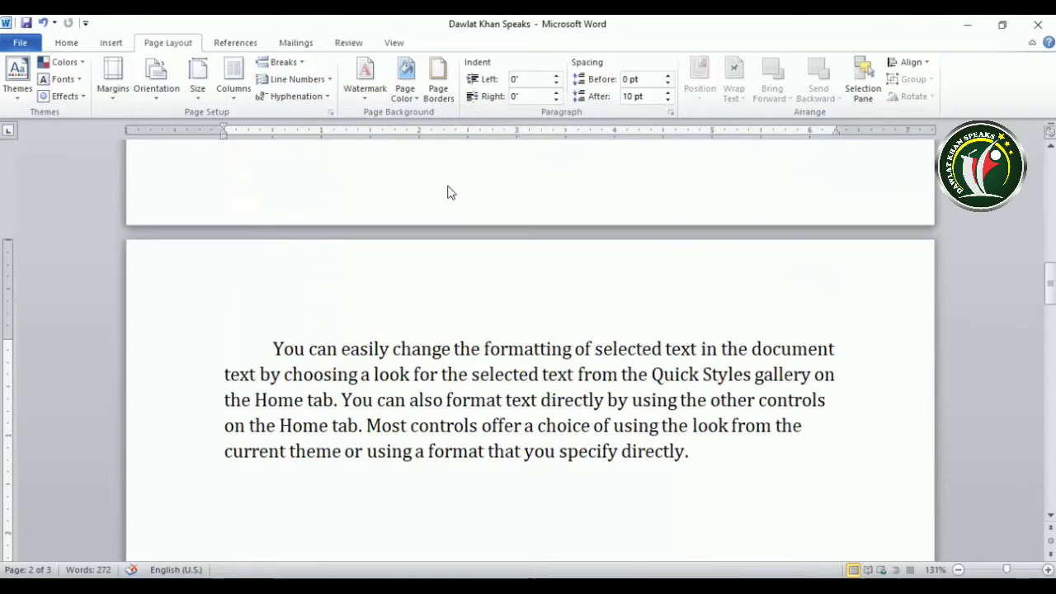
Fill the page background with dark navy blue from Page Color.
left_click(406, 92)
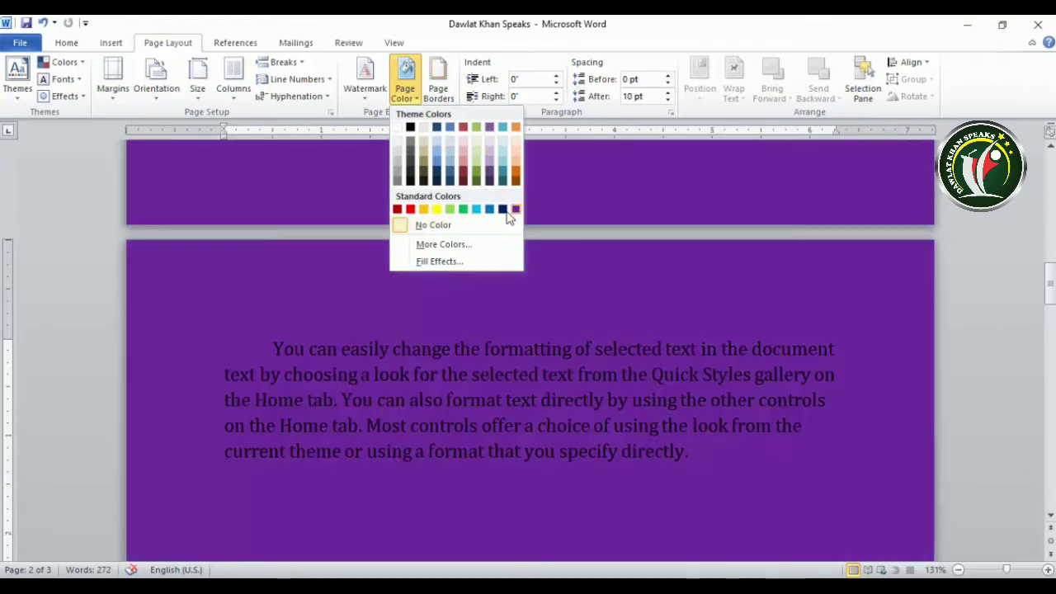
left_click(502, 208)
scroll(509, 313, "down", 3)
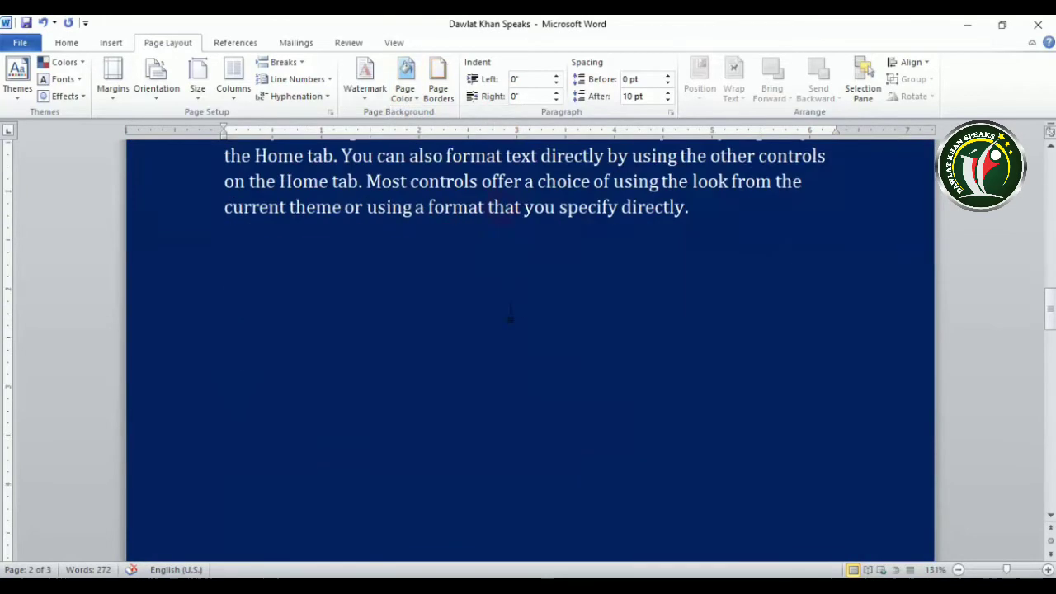
scroll(509, 311, "down", 4)
scroll(510, 306, "up", 2)
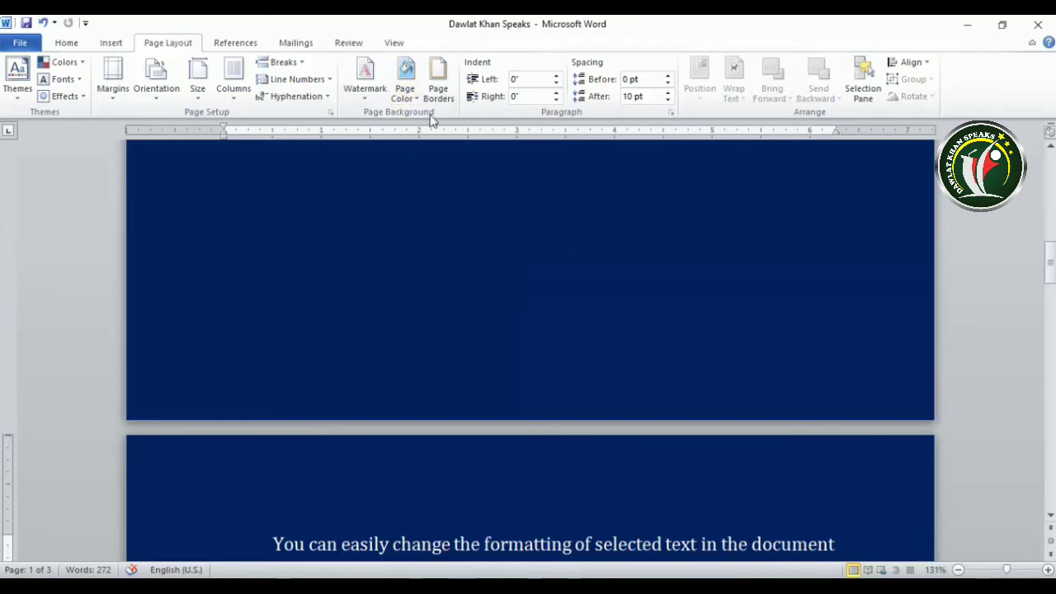
left_click(405, 87)
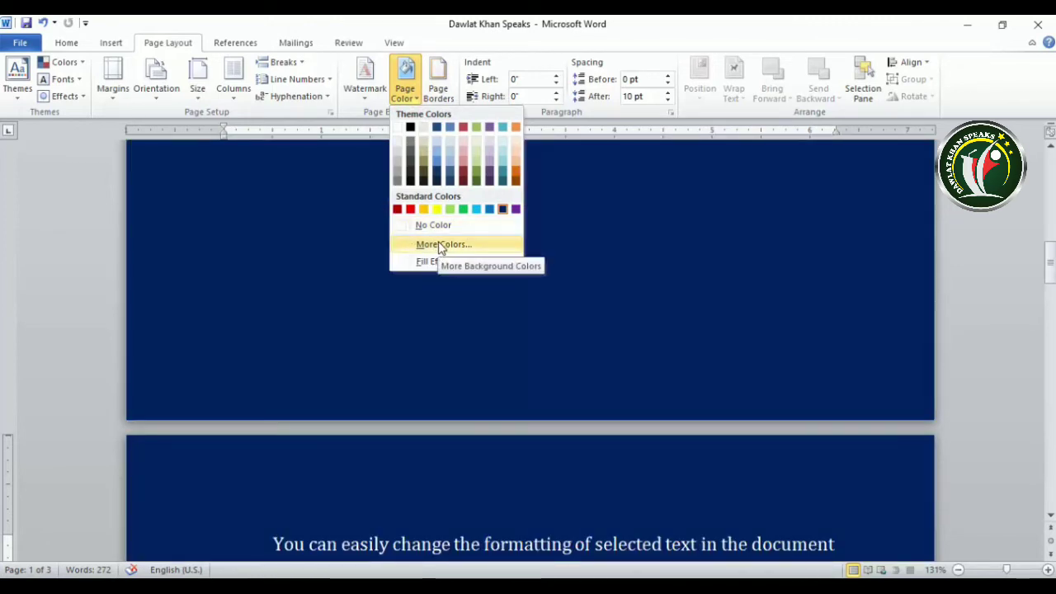
Apply a custom dark blue page colour from More Colors.
left_click(449, 245)
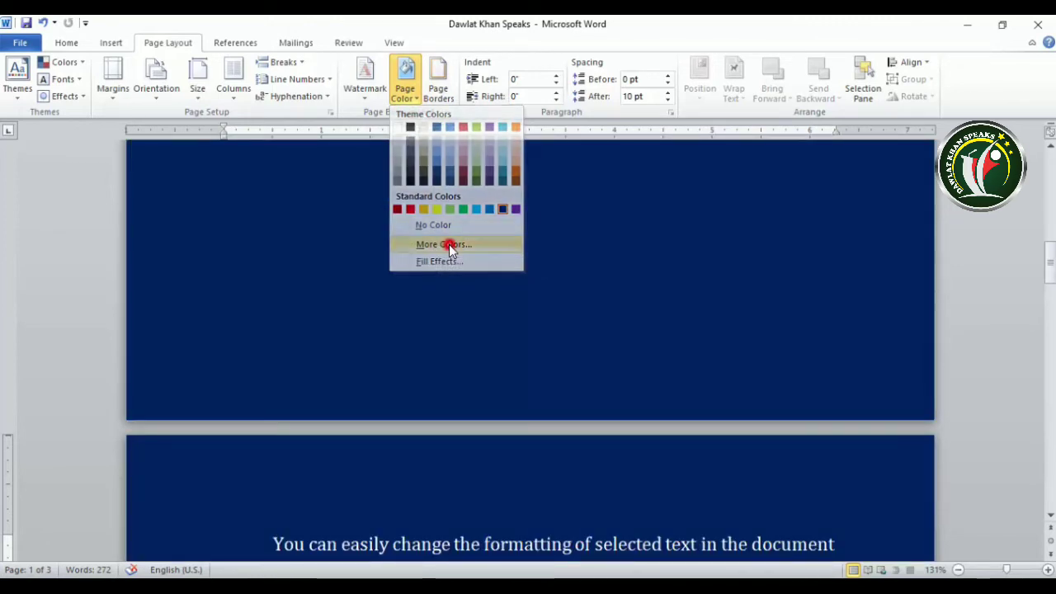
left_click(451, 240)
left_click(499, 243)
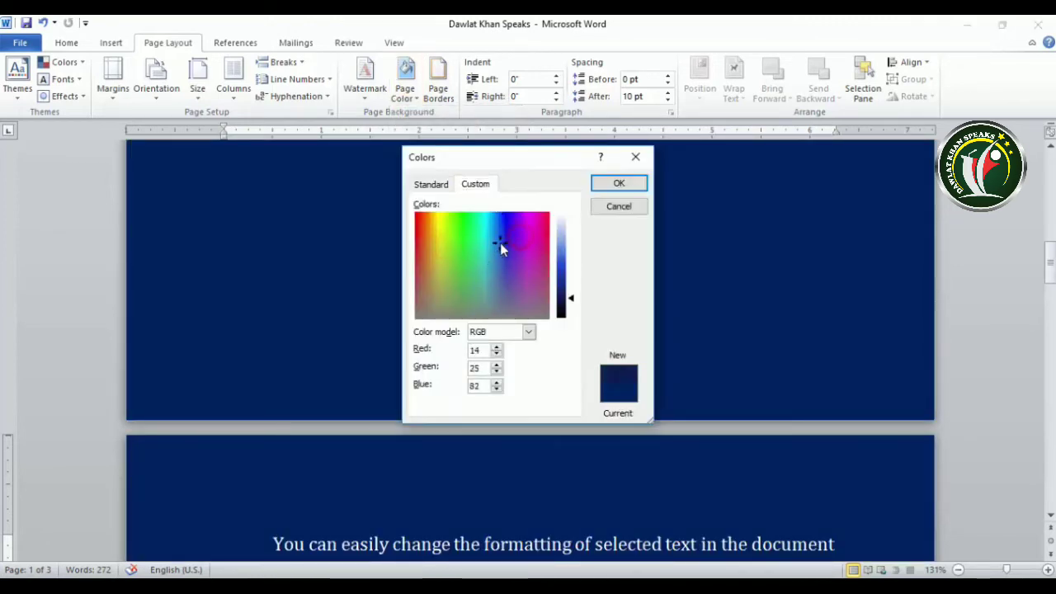
left_click(619, 183)
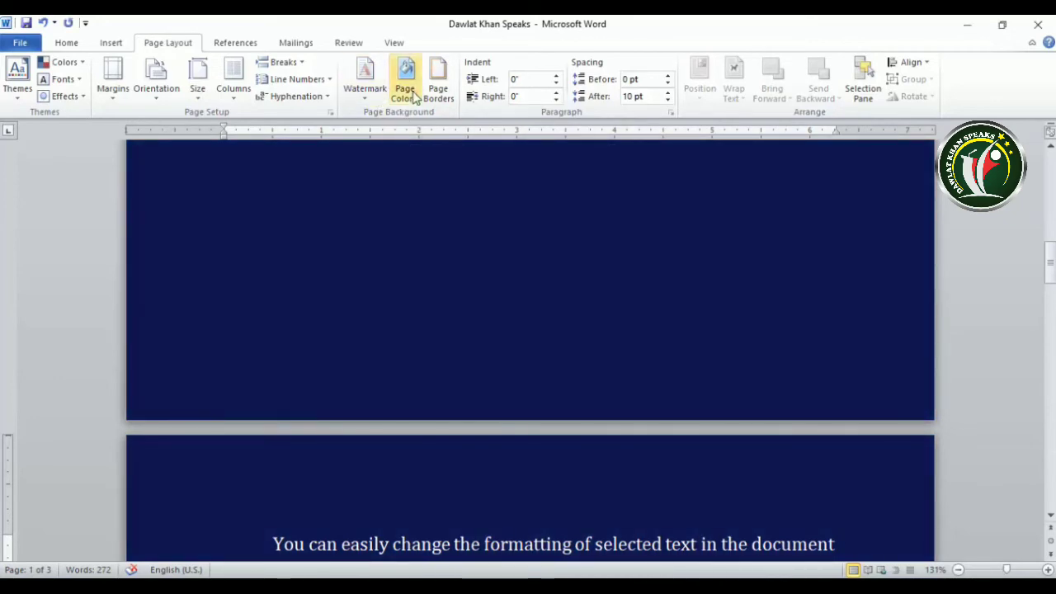
Give the page background a one-colour horizontal gradient fill effect.
left_click(410, 89)
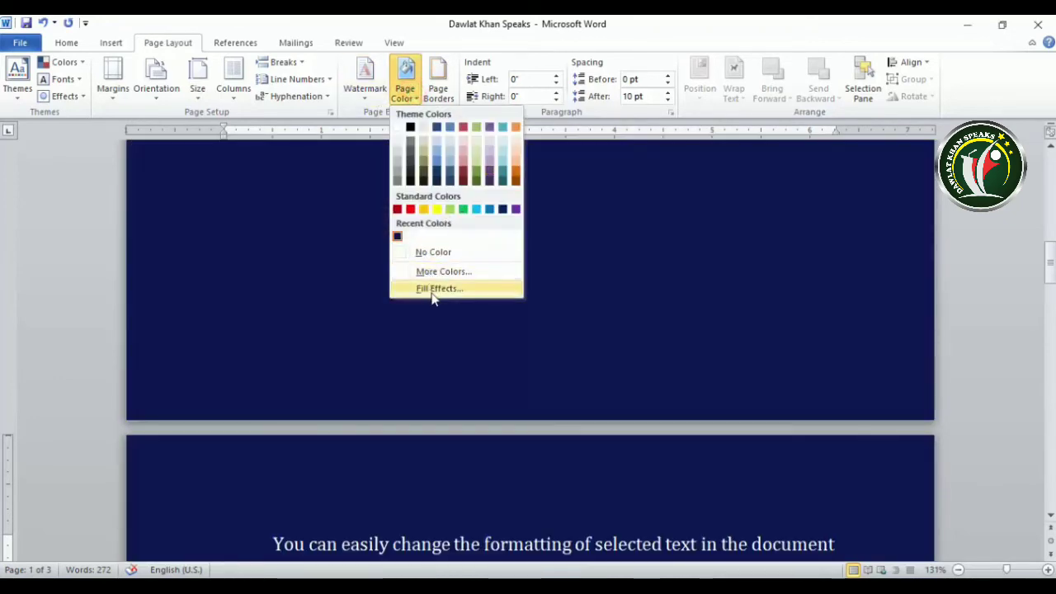
left_click(437, 287)
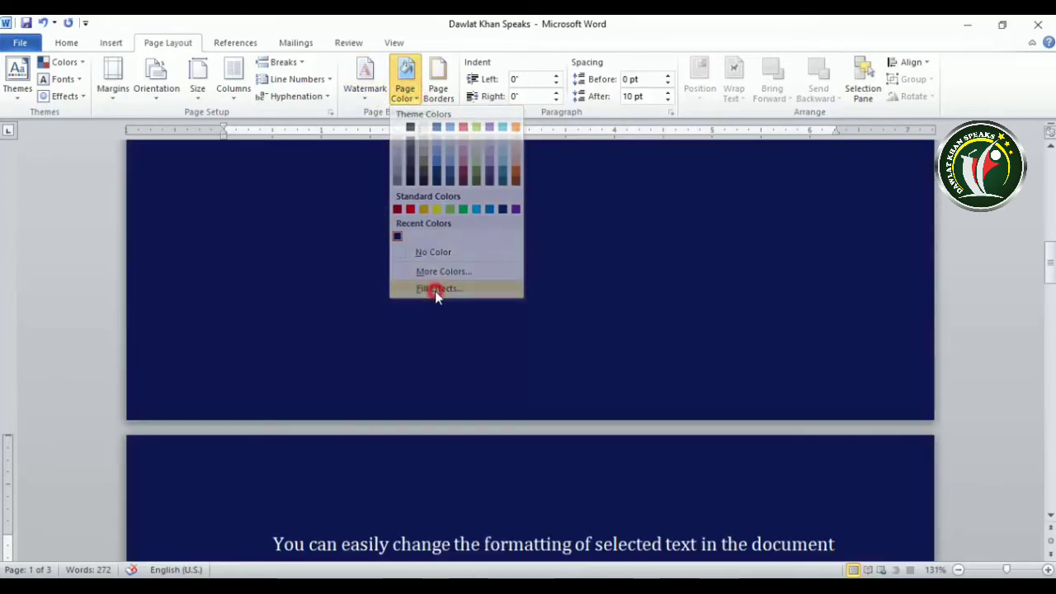
left_click(526, 340)
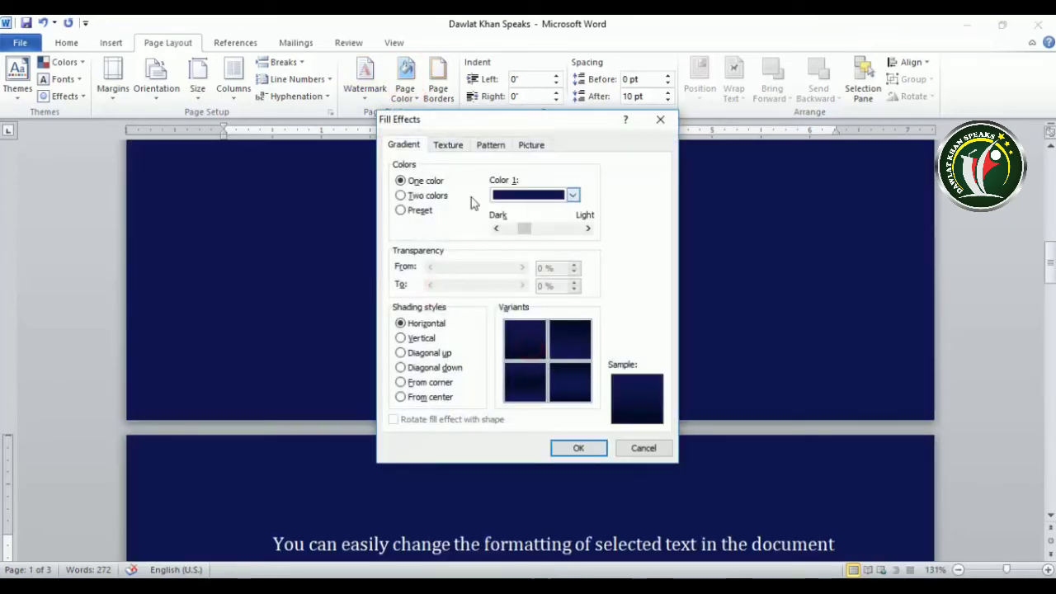
left_click(567, 351)
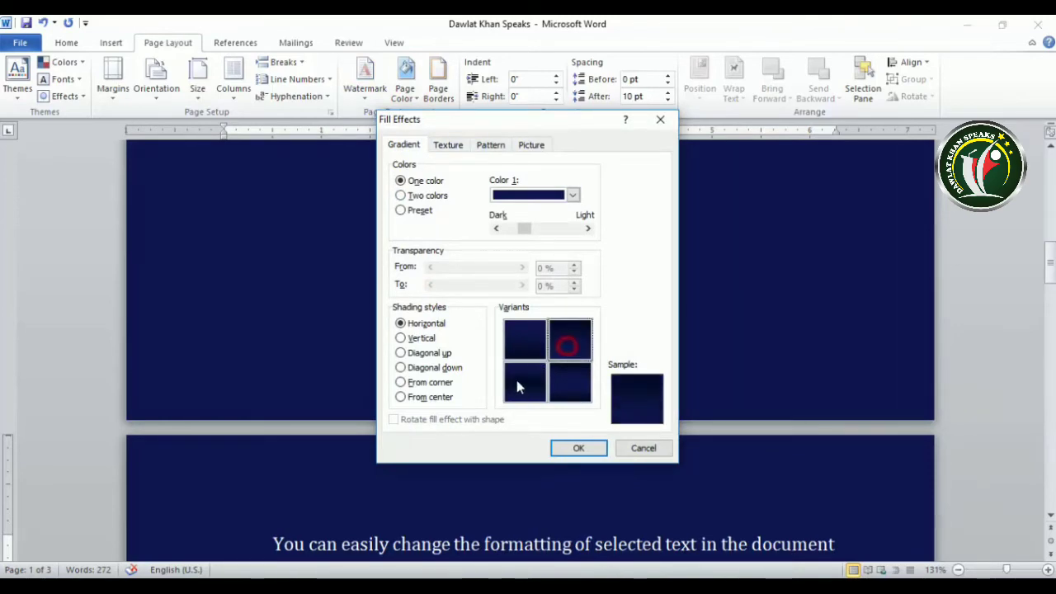
left_click(518, 383)
left_click(579, 448)
Set Page Color to No Color so the pages are white again.
scroll(583, 450, "up", 5)
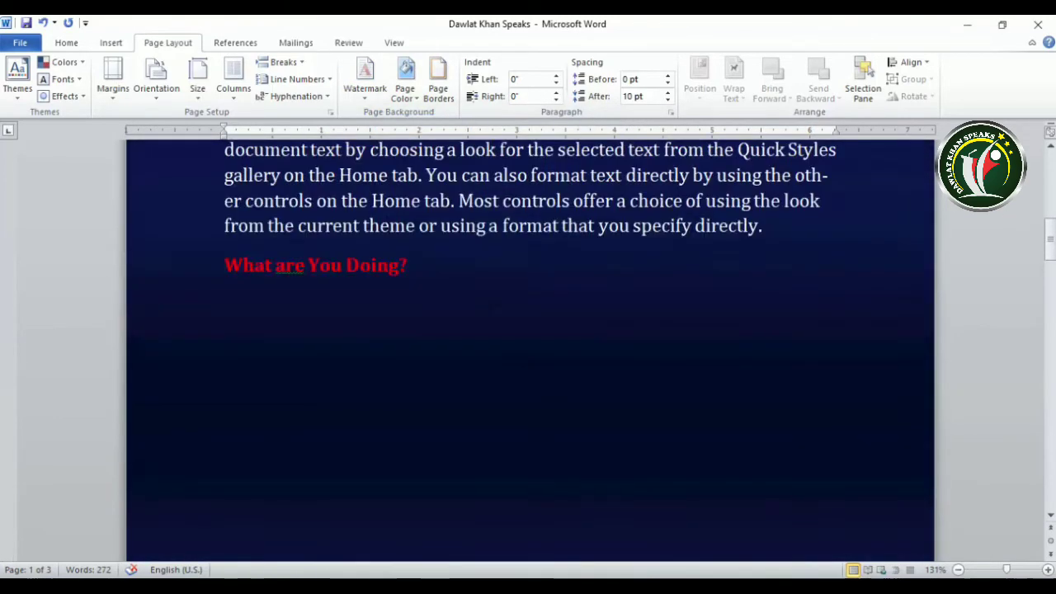
scroll(536, 372, "up", 5)
scroll(493, 305, "up", 5)
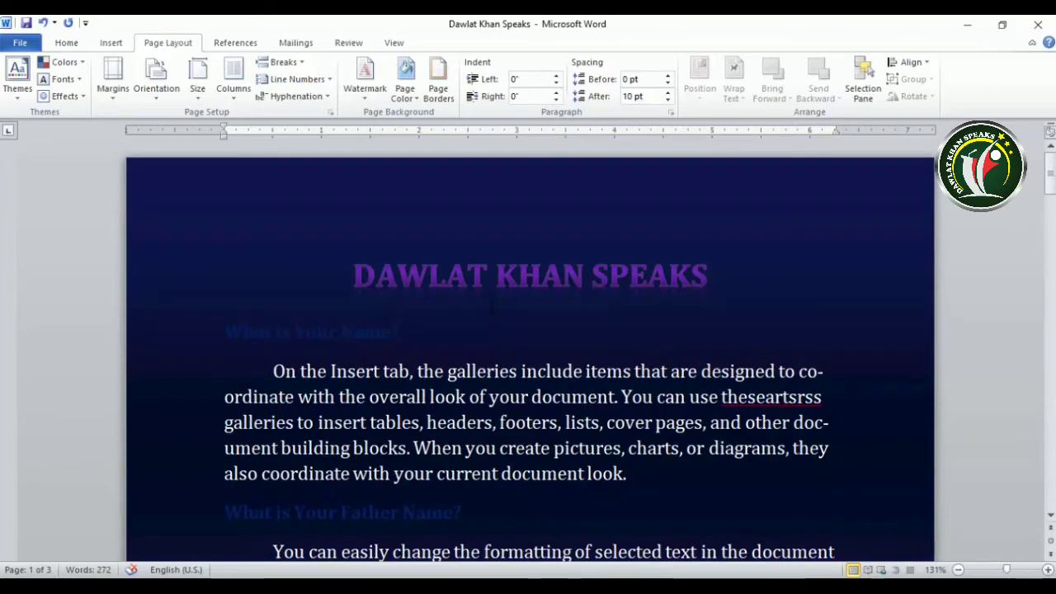
scroll(491, 305, "down", 2)
left_click(404, 79)
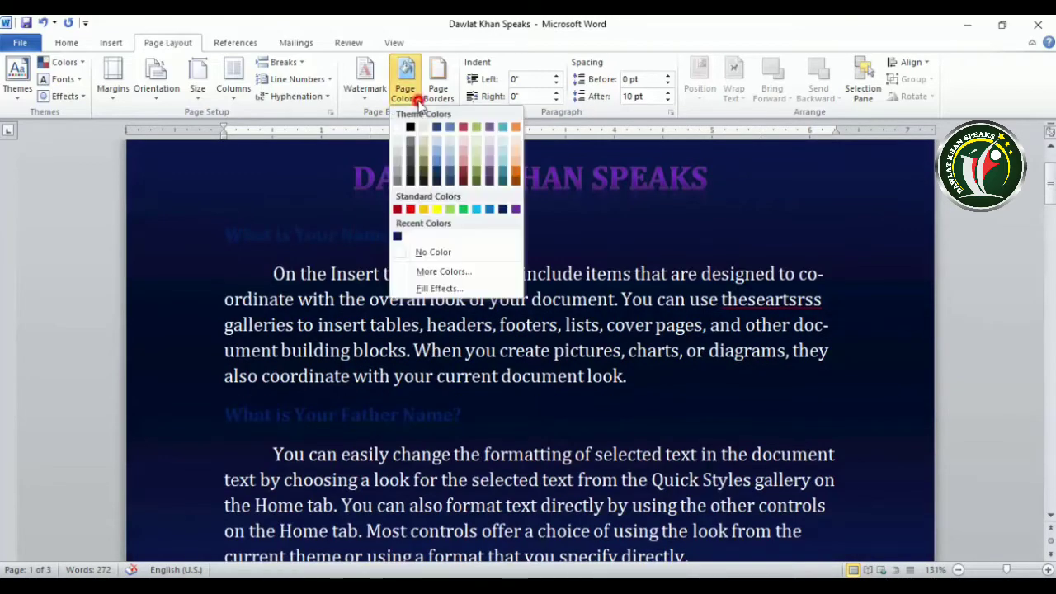
left_click(427, 251)
Open Page Borders and compare the Box, Shadow, 3-D and Custom settings, settling on Box.
scroll(426, 245, "down", 4)
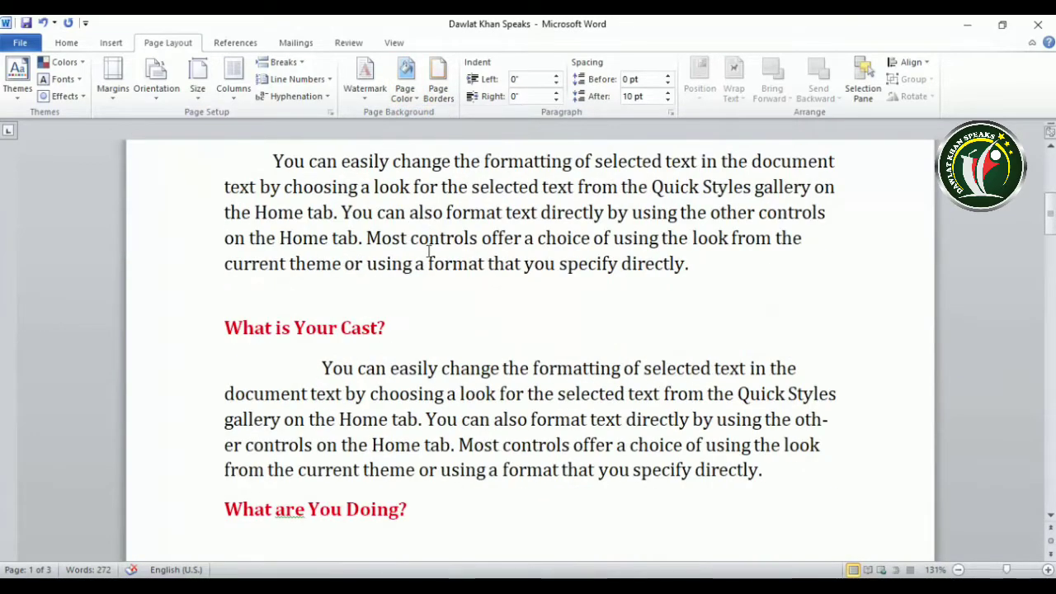
scroll(429, 215, "down", 4)
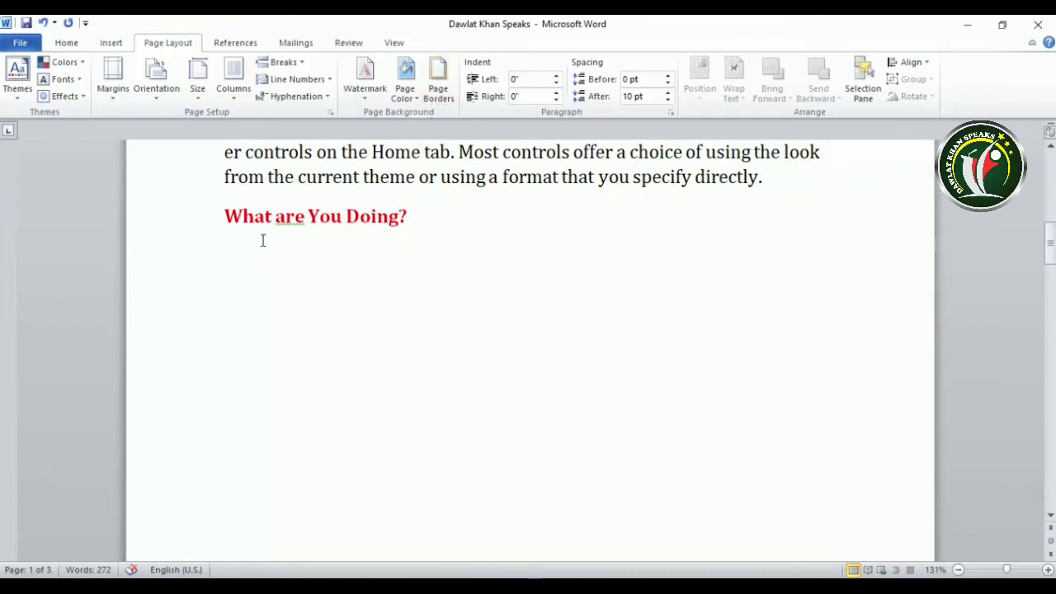
left_click(438, 82)
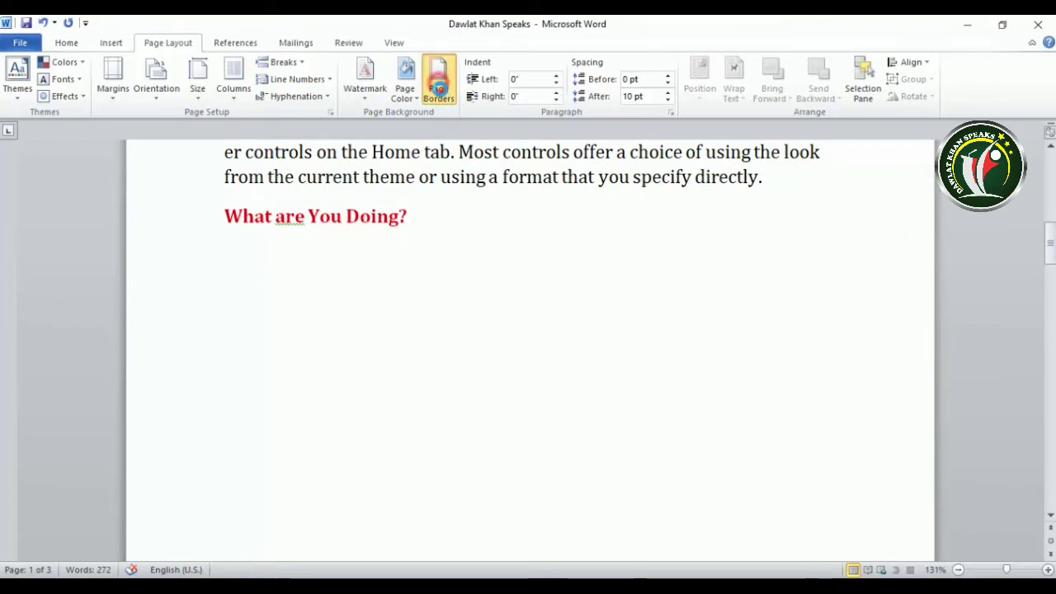
left_click(349, 248)
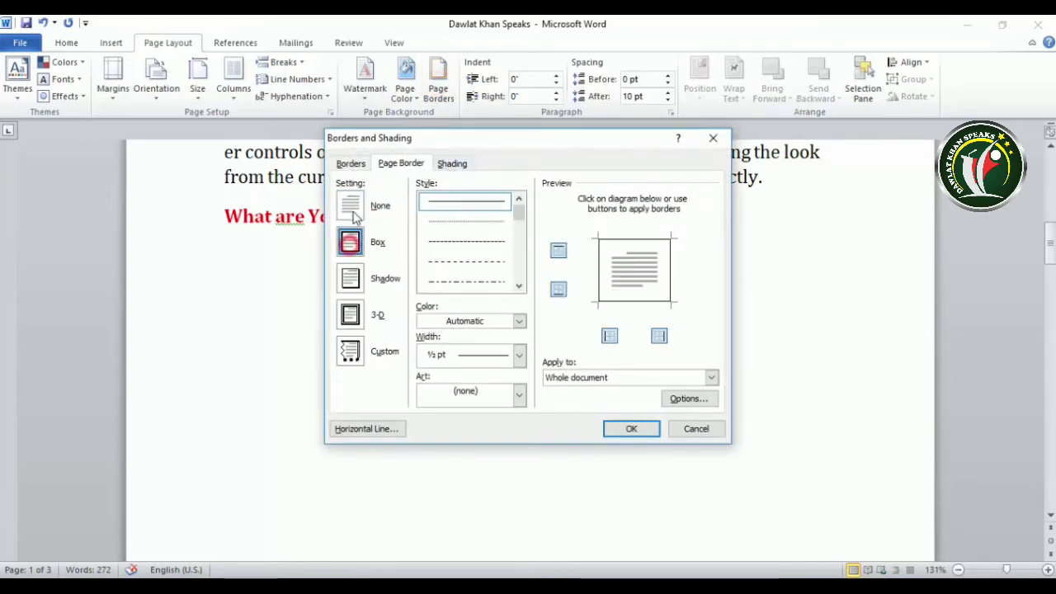
left_click(351, 210)
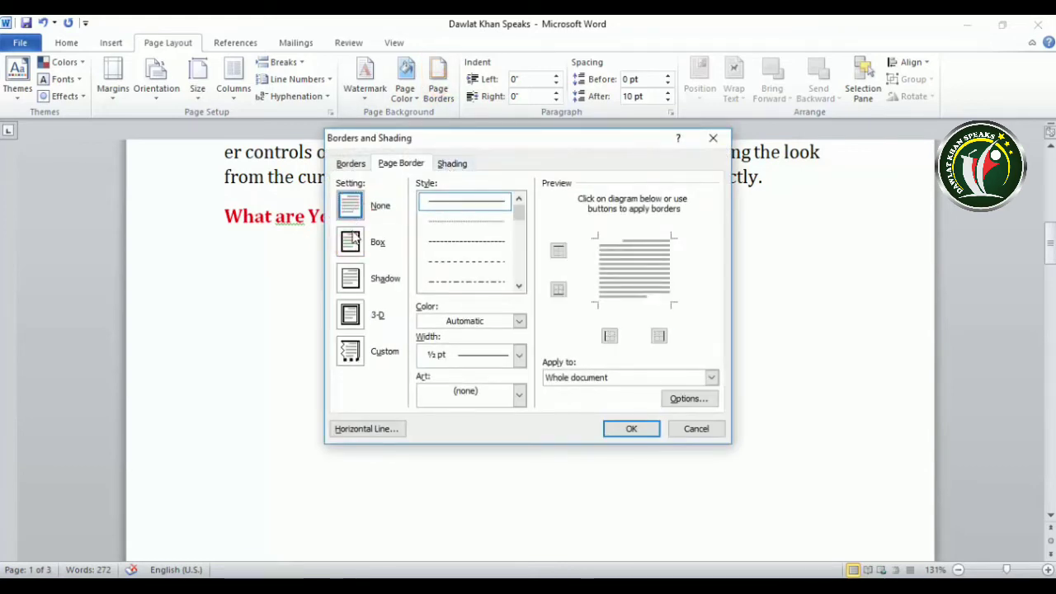
left_click(355, 241)
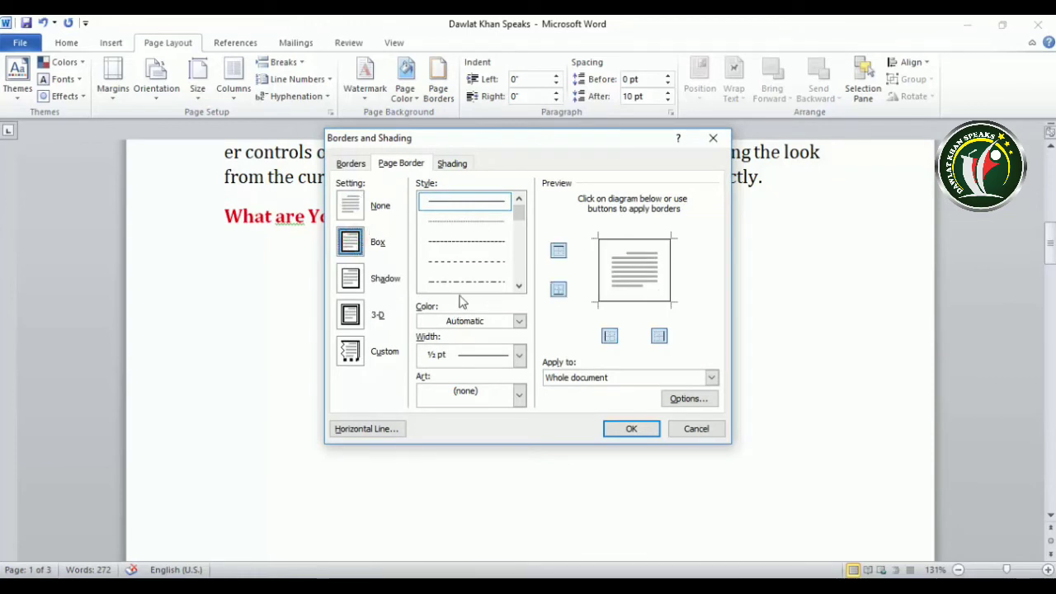
left_click(350, 278)
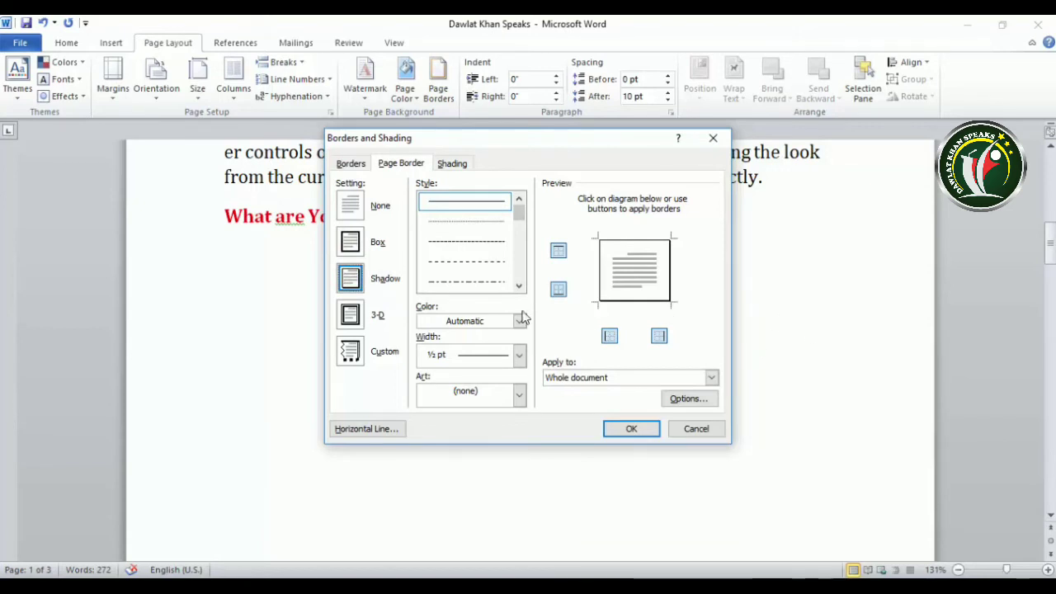
left_click(351, 314)
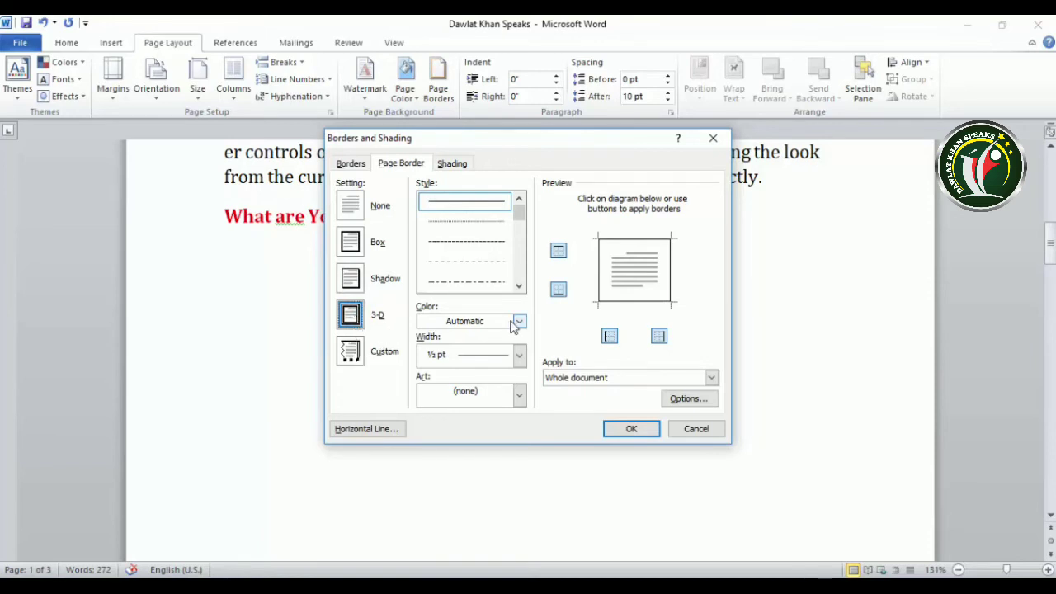
left_click(356, 353)
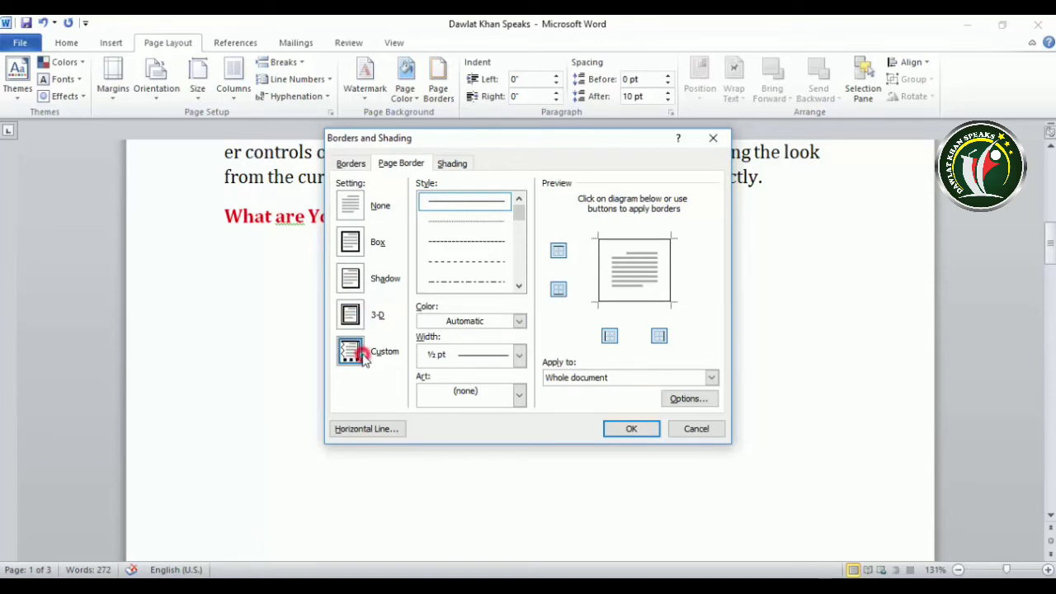
left_click(349, 313)
left_click(351, 241)
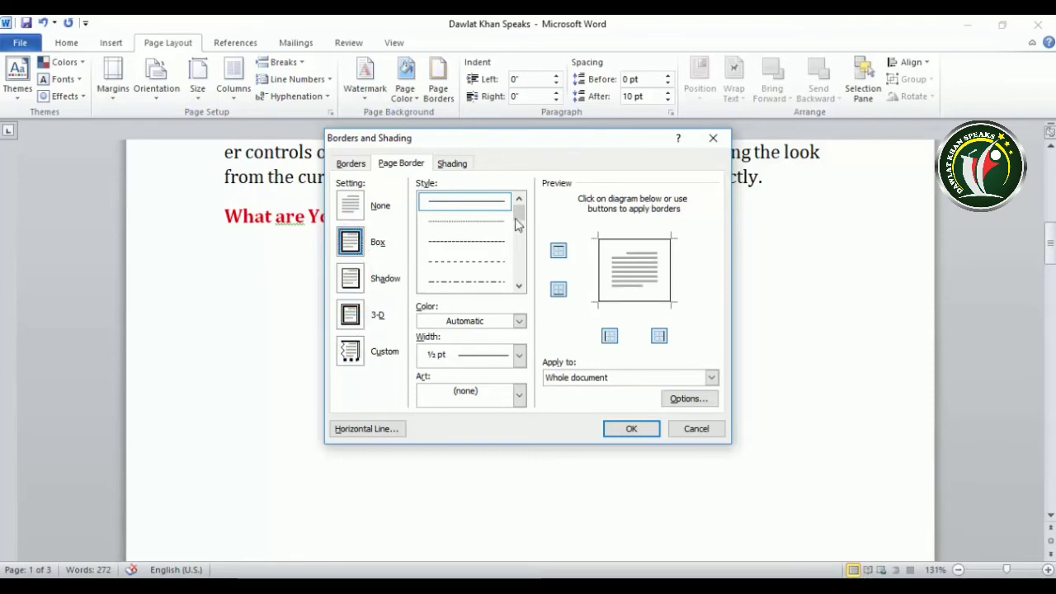
Give the box page border a solid red 4½ pt line, trying and removing apple art first.
left_click_drag(518, 213, 519, 235)
left_click(474, 242)
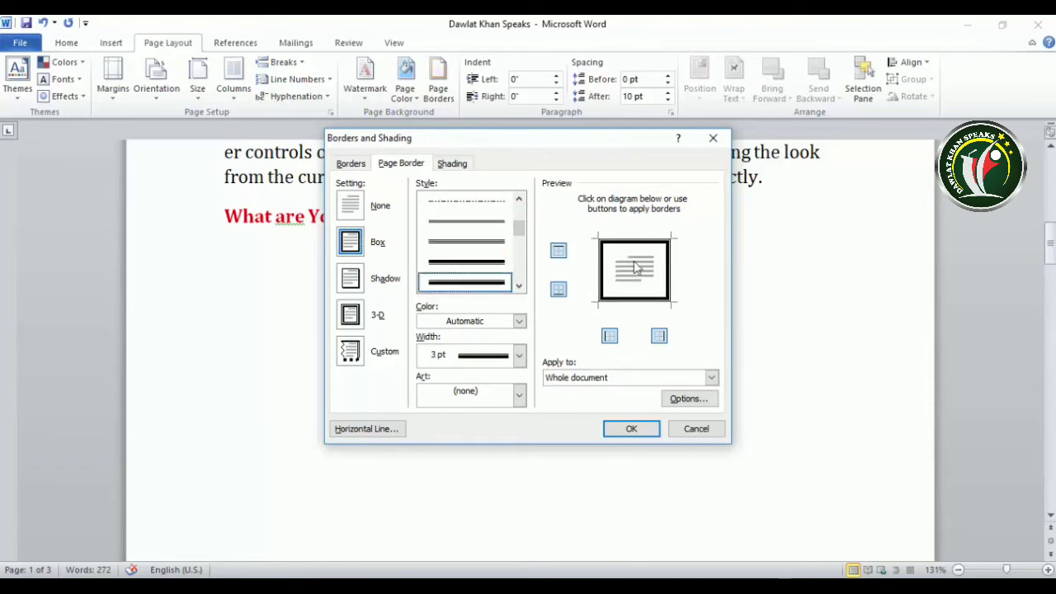
left_click(518, 321)
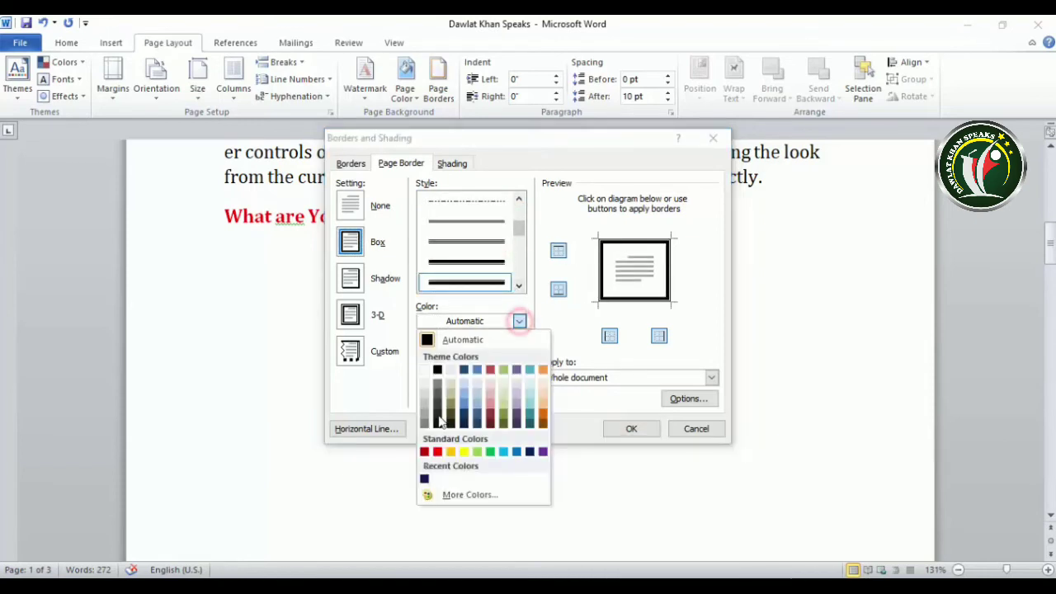
left_click(437, 452)
left_click(519, 354)
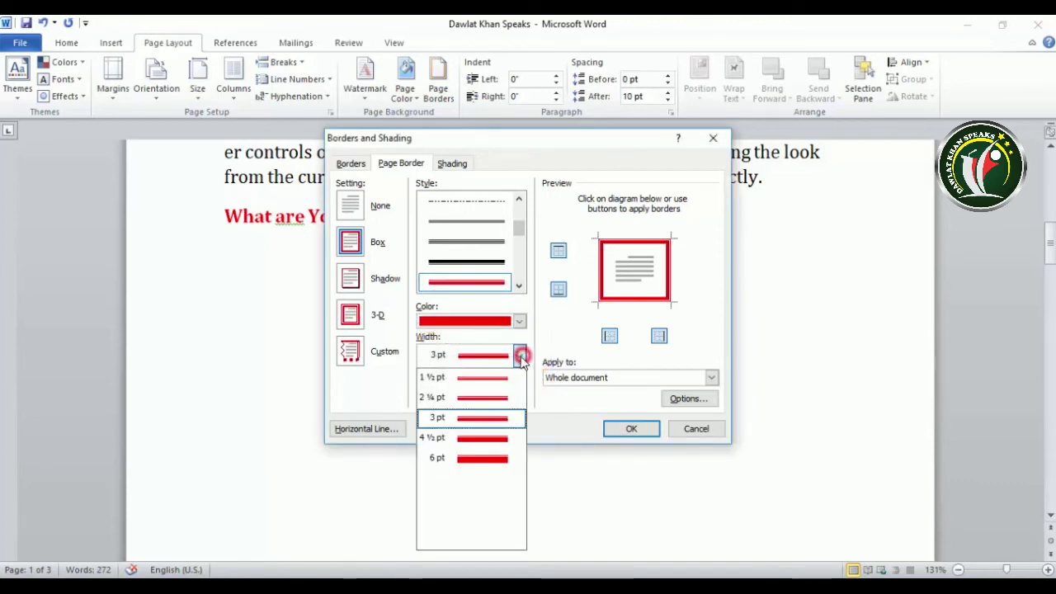
left_click(484, 438)
left_click(519, 394)
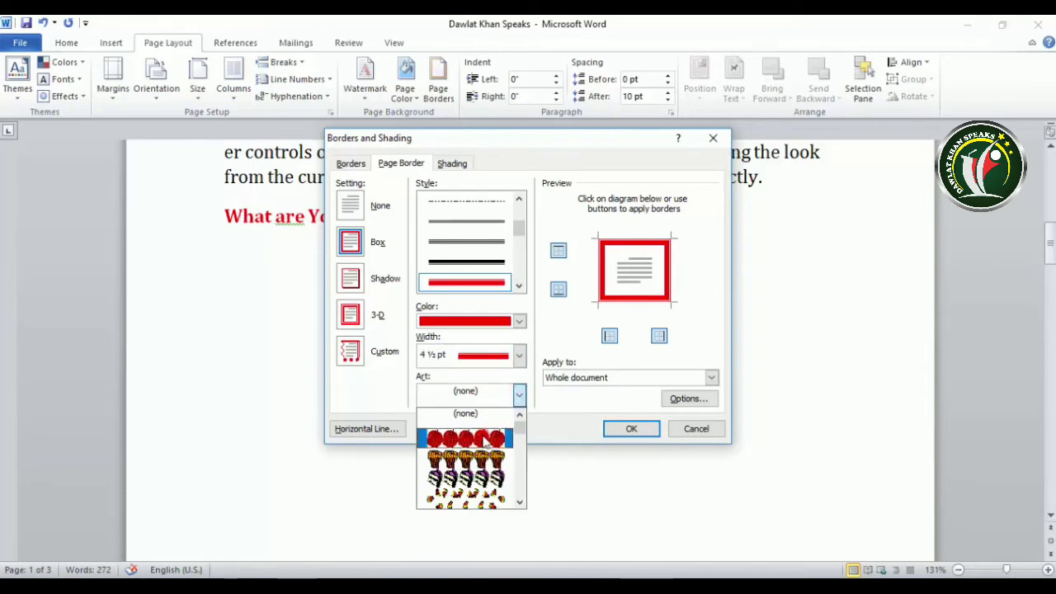
left_click(487, 442)
left_click(518, 395)
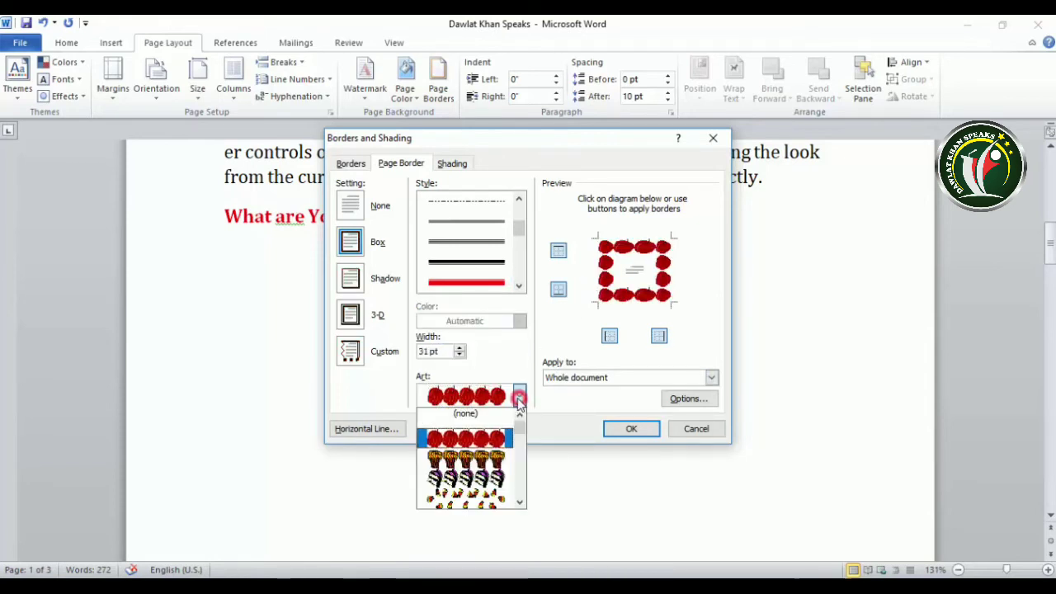
left_click(466, 412)
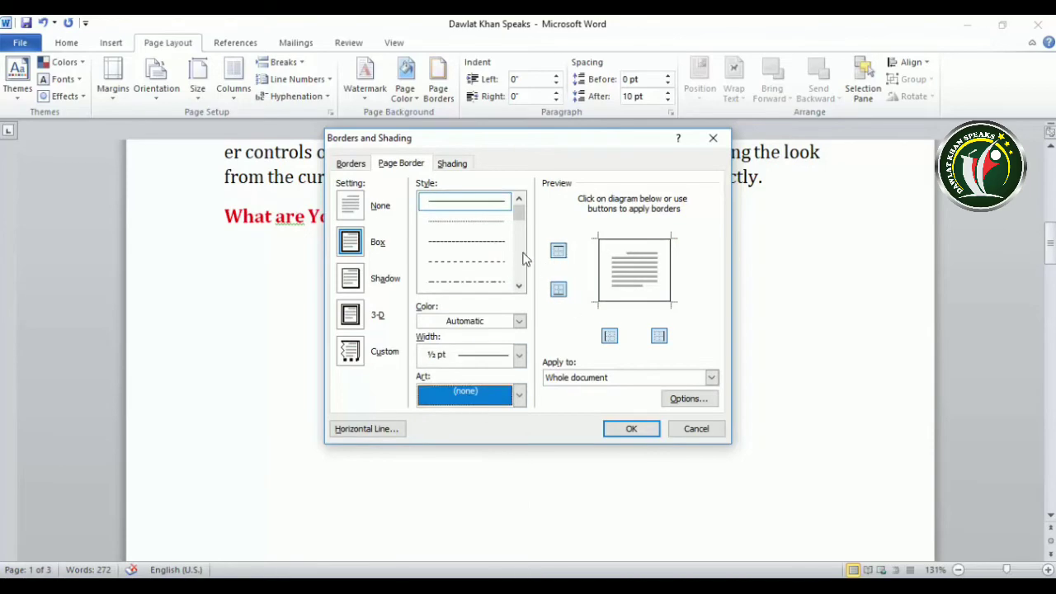
left_click_drag(519, 212, 509, 252)
left_click(467, 262)
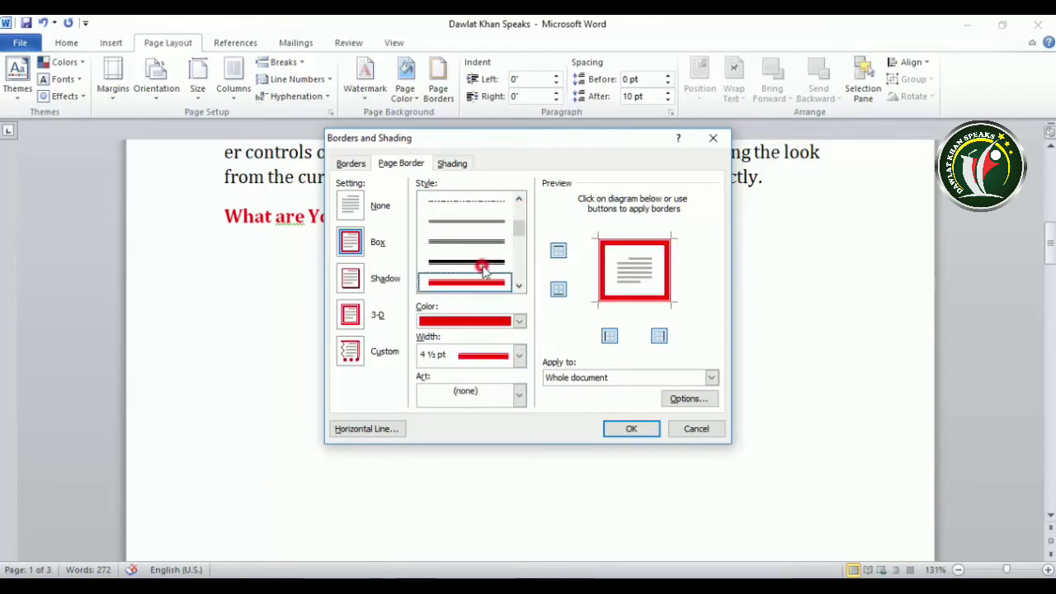
left_click(631, 429)
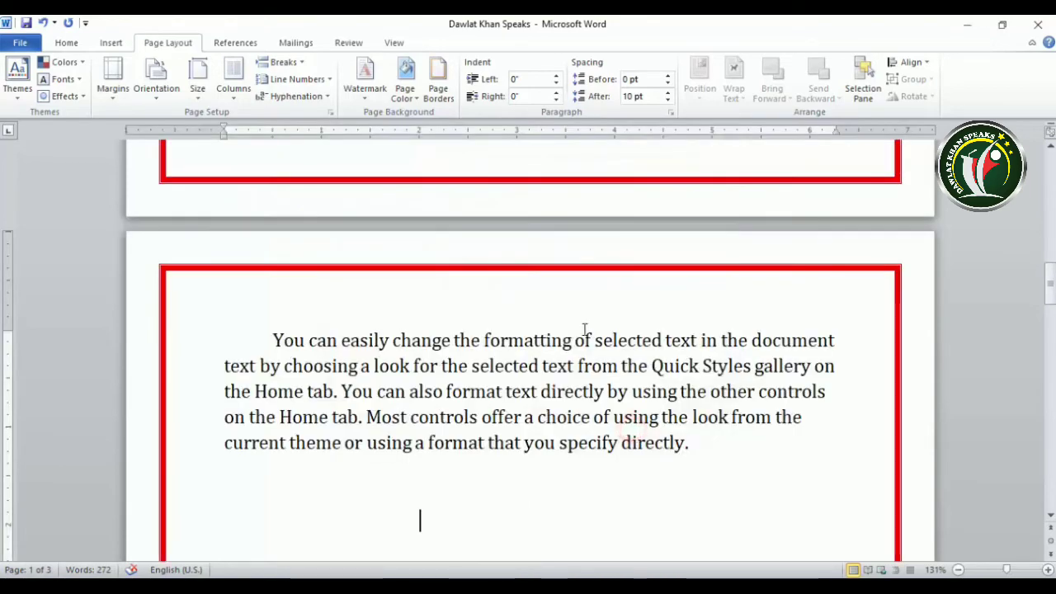
Scroll through the bordered pages and reopen the Page Borders settings.
scroll(586, 335, "down", 3)
scroll(586, 332, "down", 3)
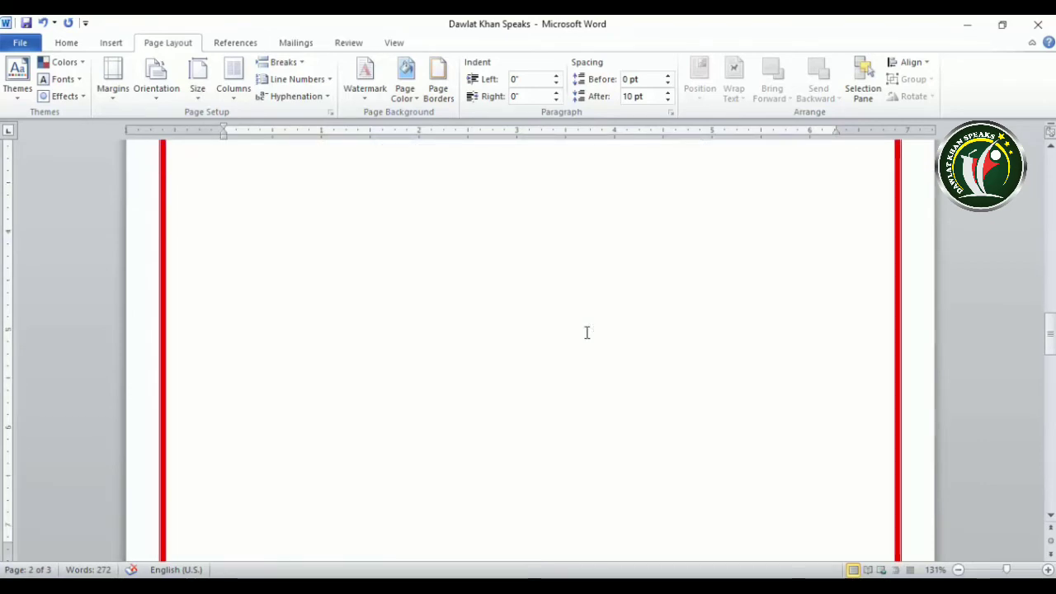
scroll(586, 333, "down", 3)
scroll(585, 332, "down", 5)
scroll(586, 332, "down", 1)
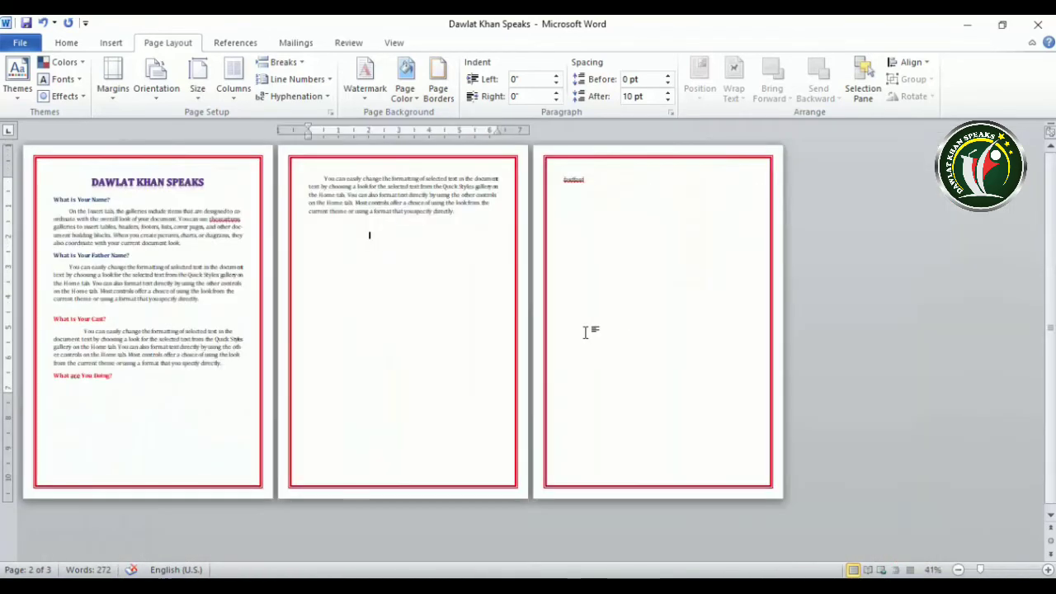
left_click(438, 87)
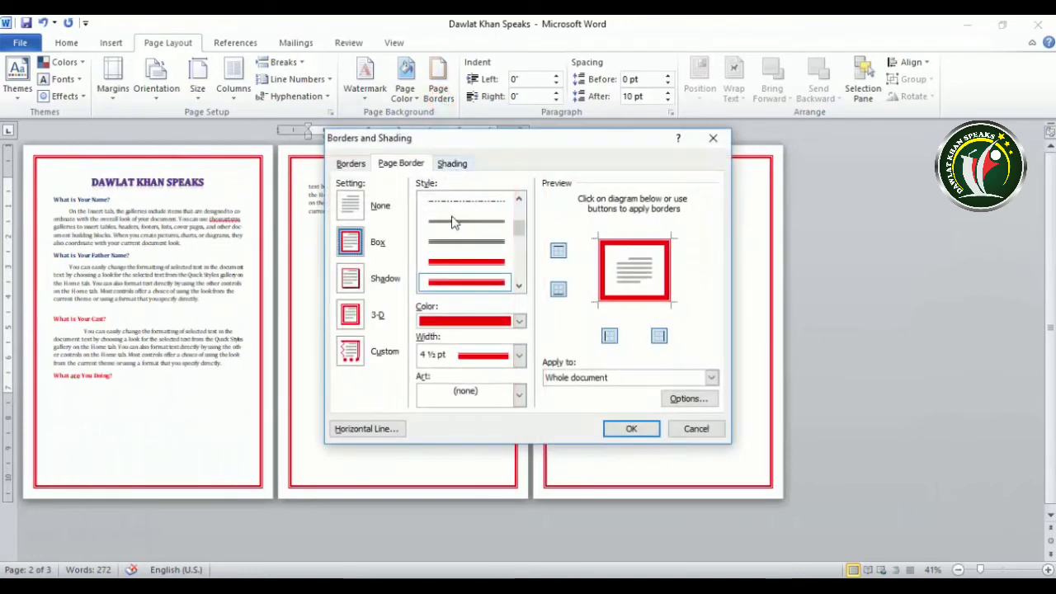
Try the Shadow and 3-D page border settings, then the clock art border.
left_click(351, 281)
left_click(353, 315)
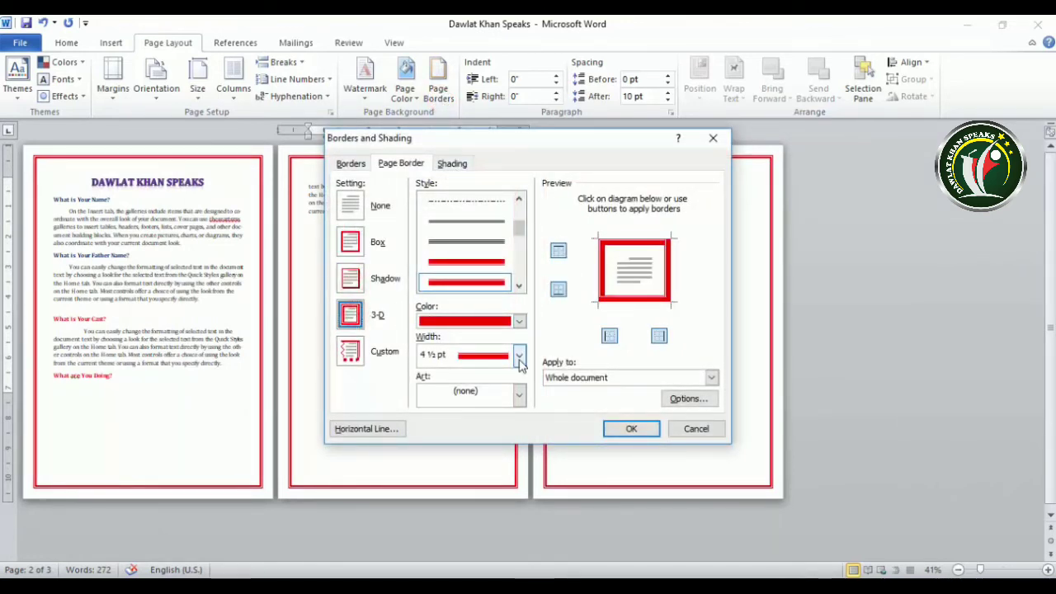
left_click(517, 392)
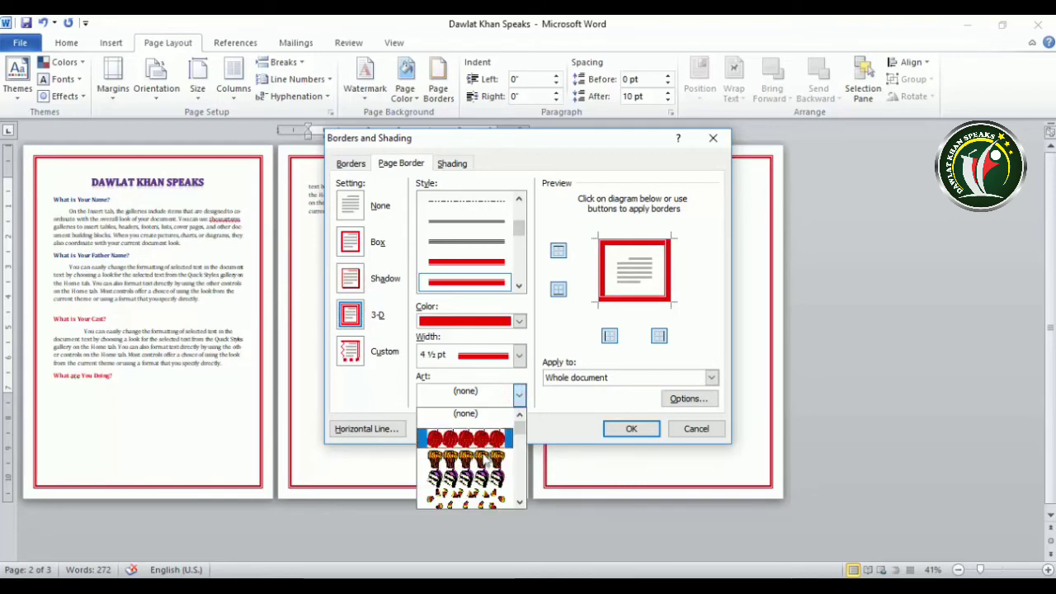
scroll(477, 473, "down", 5)
scroll(477, 474, "down", 5)
scroll(476, 473, "down", 5)
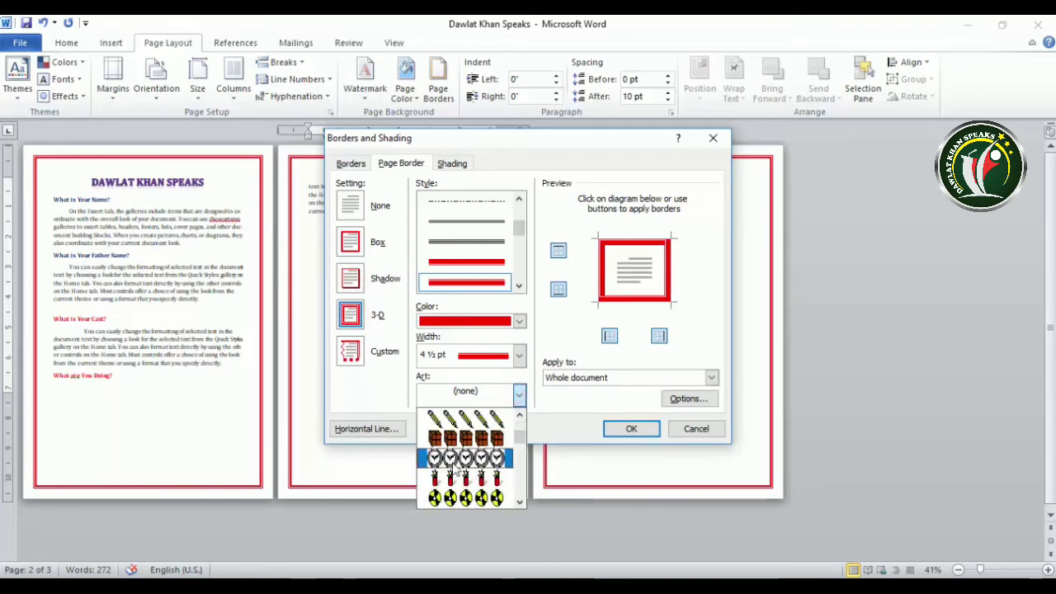
left_click(450, 459)
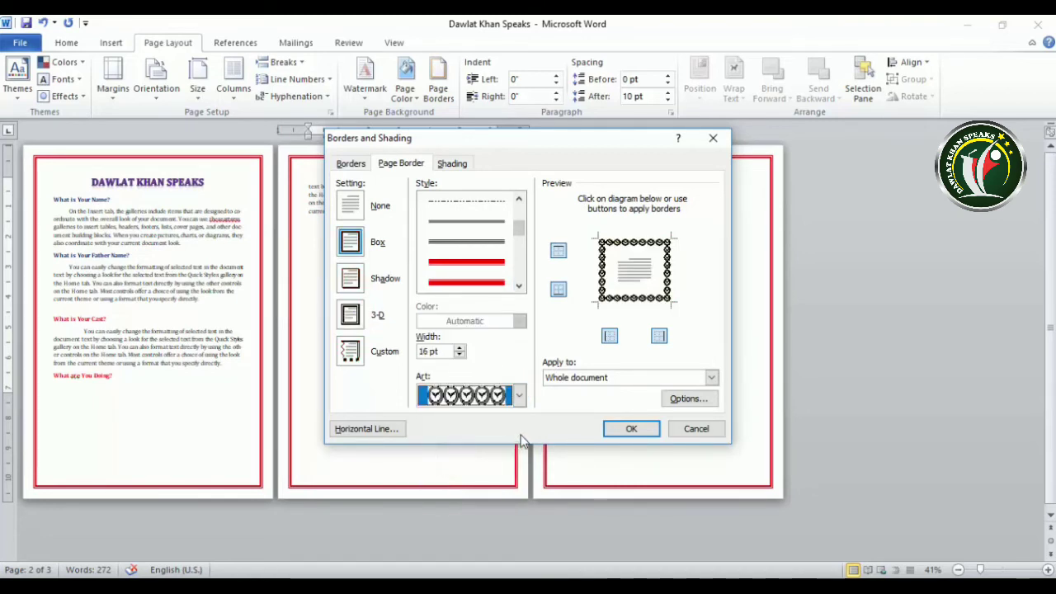
Replace the clock art with a thick dashed red 3 pt line for the whole document.
left_click(520, 233)
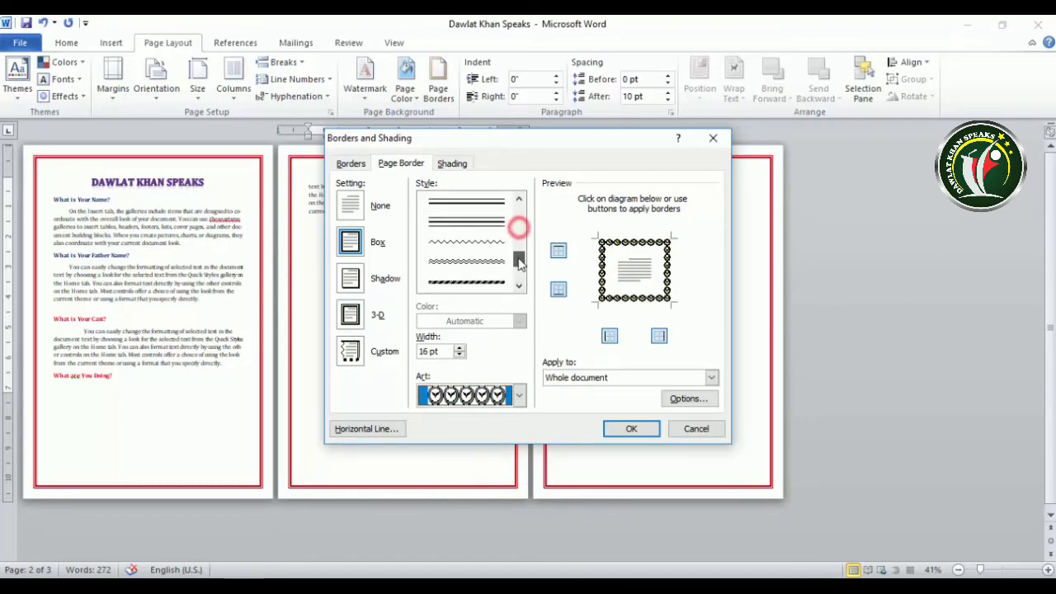
left_click(483, 264)
left_click(484, 285)
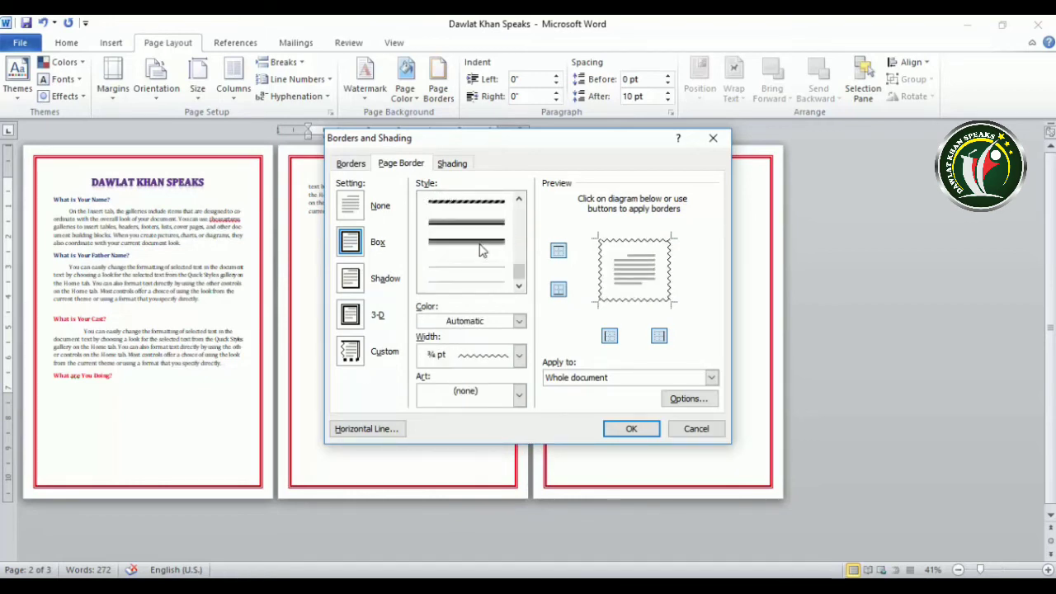
left_click(480, 239)
left_click(480, 252)
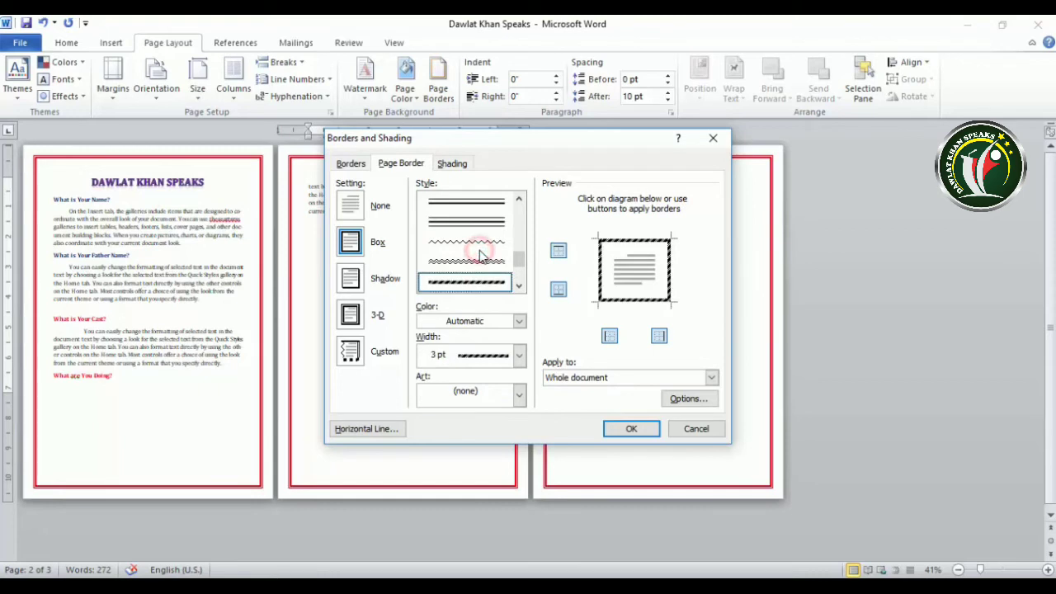
left_click(517, 354)
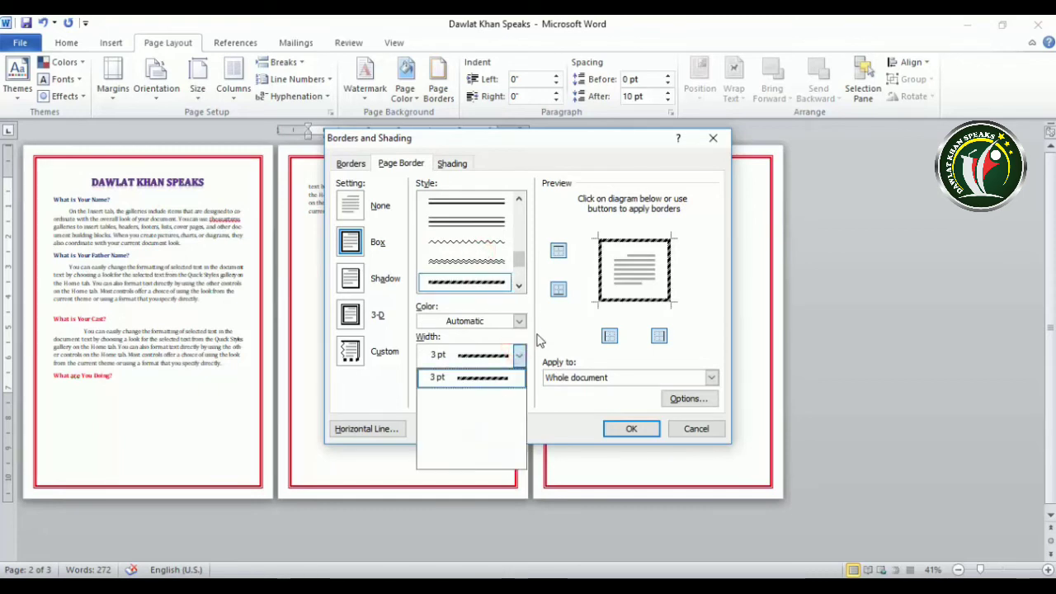
left_click(519, 320)
left_click(518, 321)
left_click(437, 452)
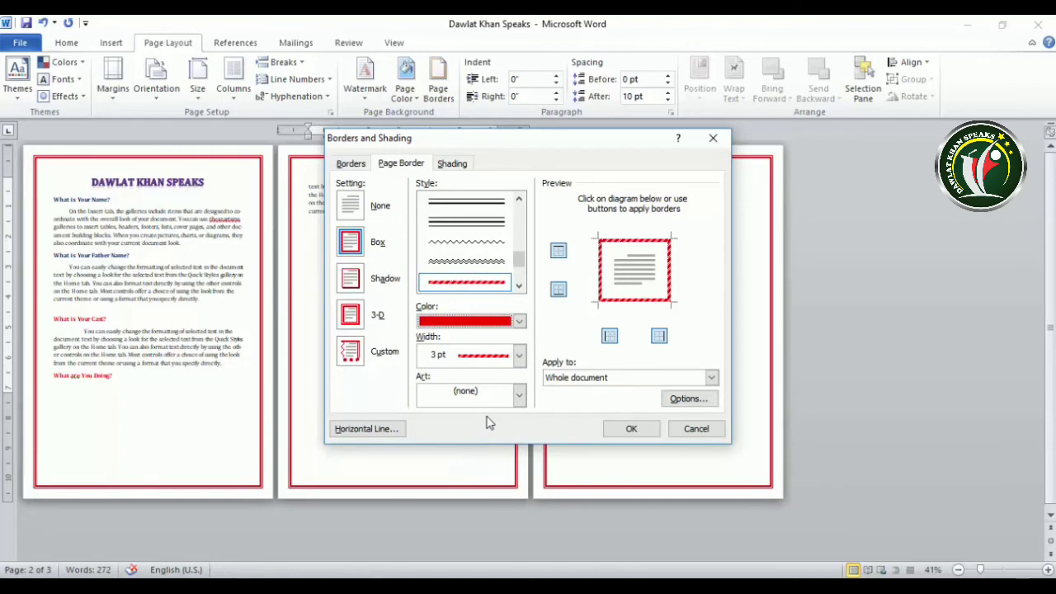
left_click(711, 377)
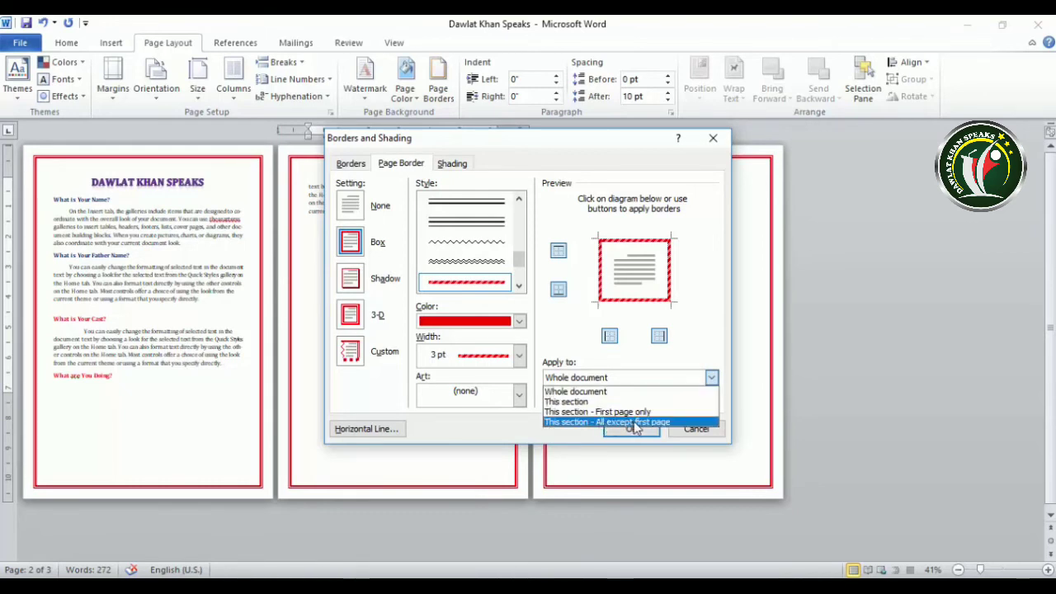
Remove the top, bottom and left edges so each page keeps only a right-side dashed border.
left_click(600, 394)
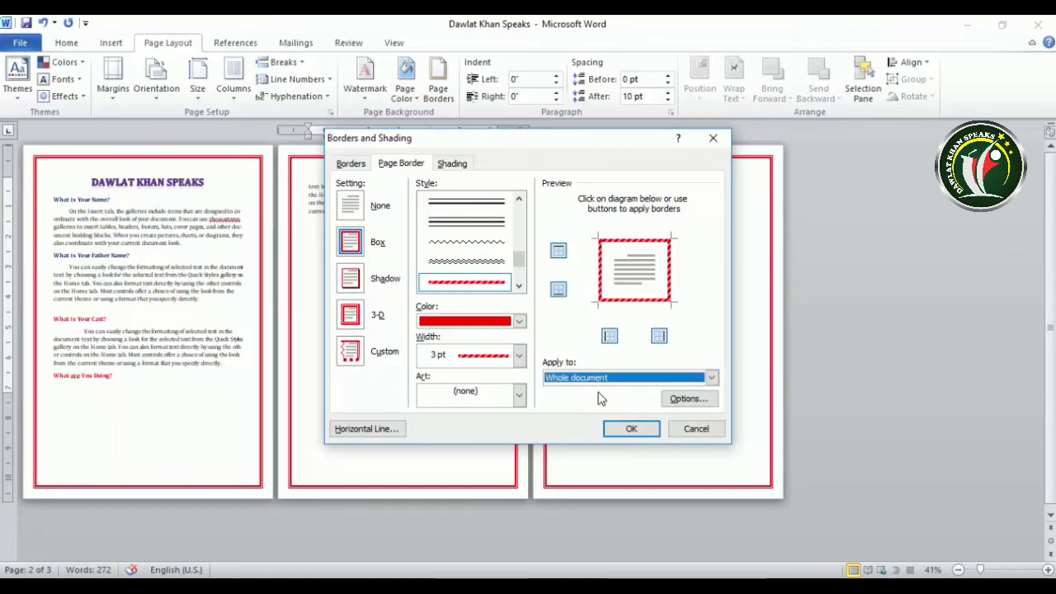
left_click(353, 317)
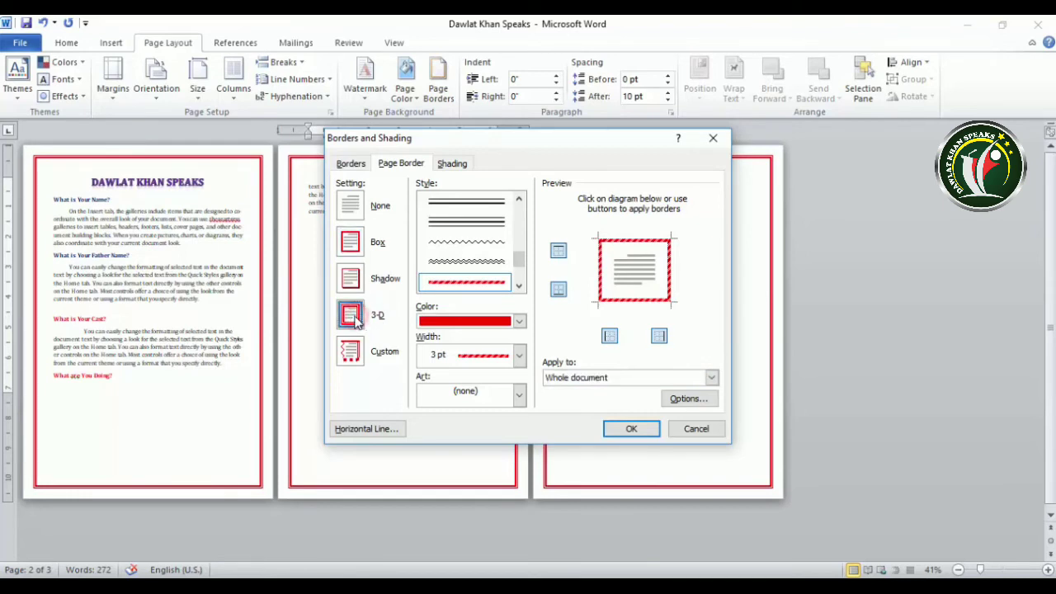
left_click(350, 355)
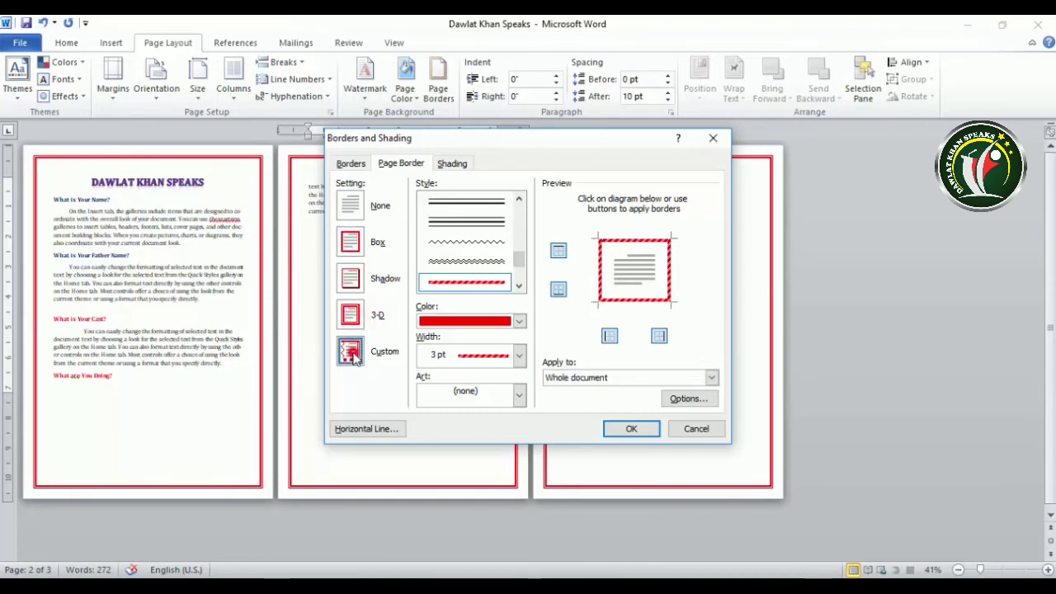
left_click(350, 241)
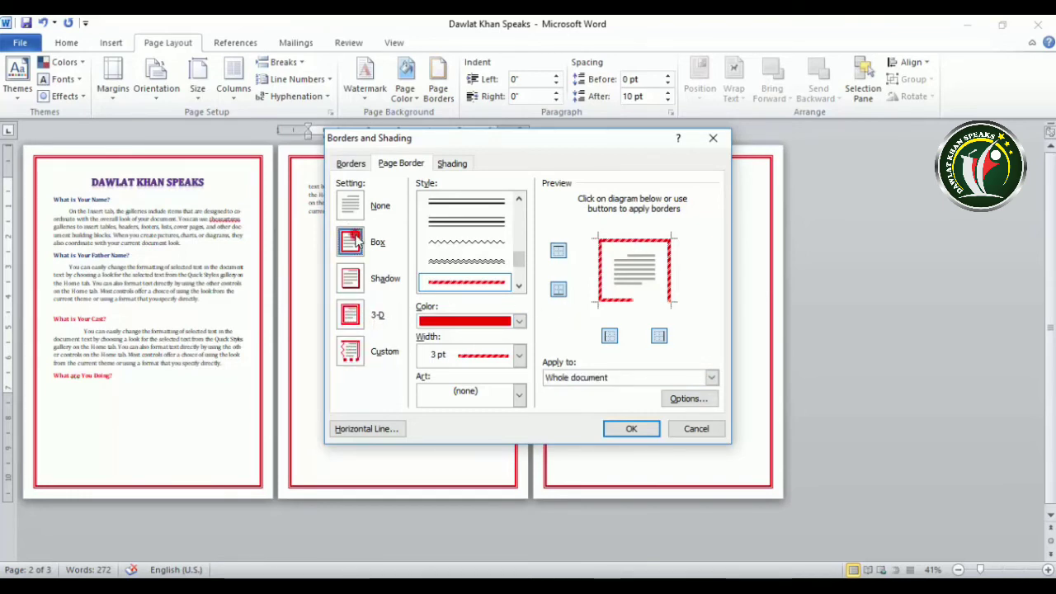
left_click(559, 252)
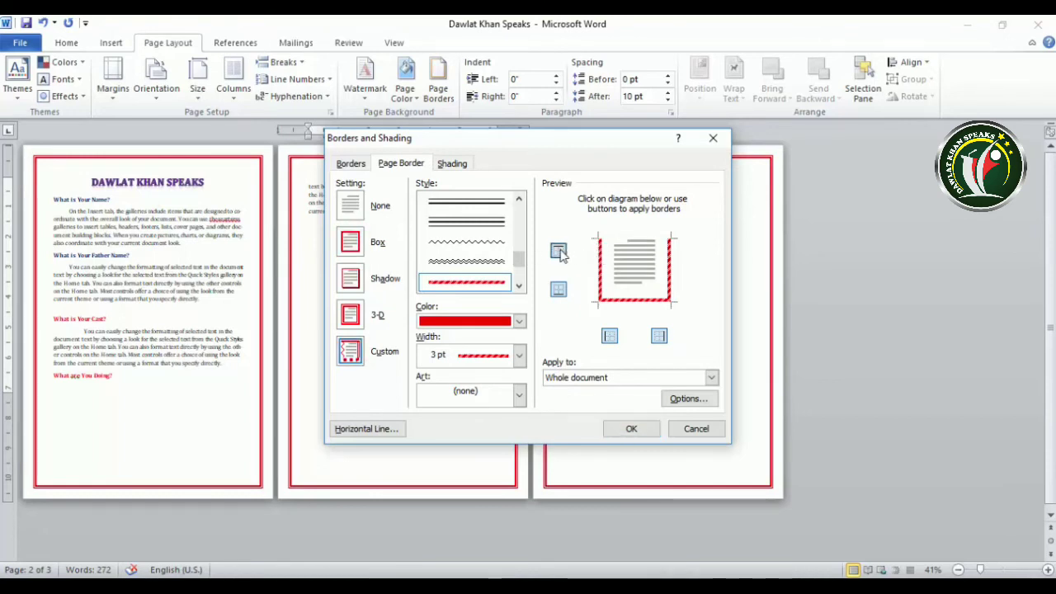
left_click(558, 291)
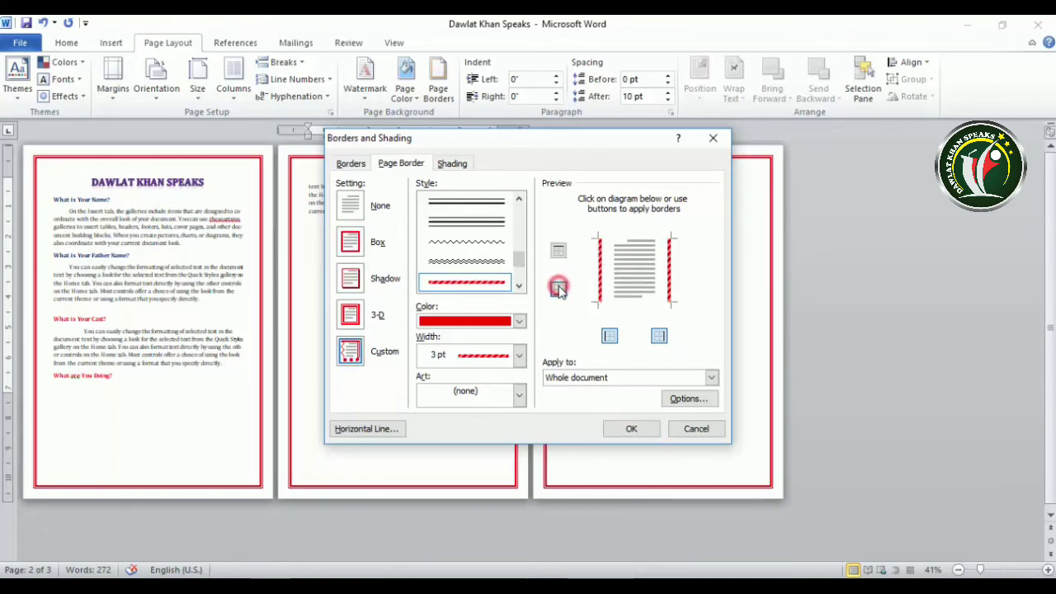
left_click(609, 336)
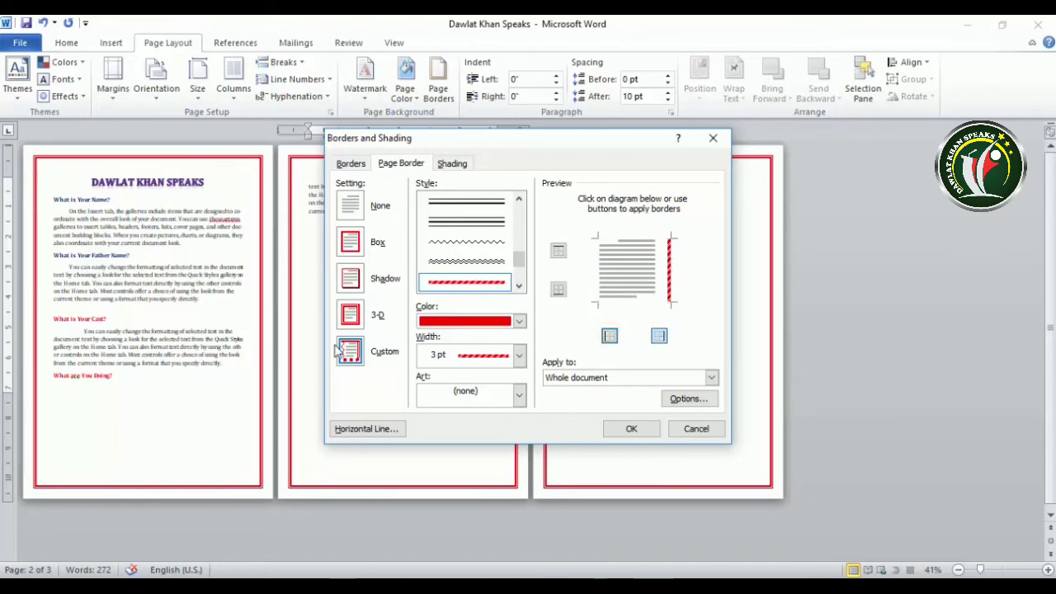
left_click(634, 430)
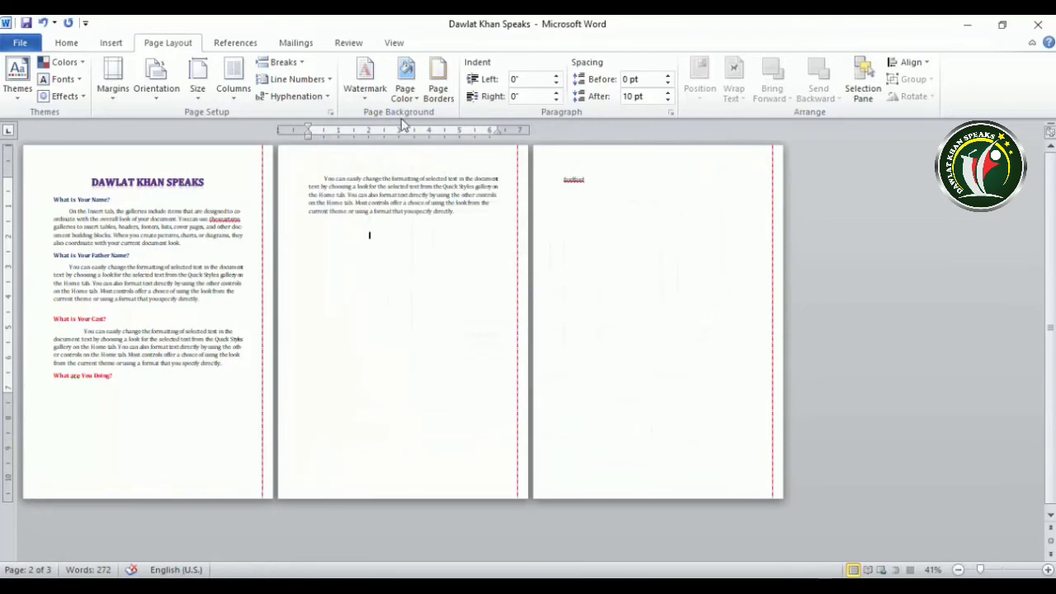
Restore the left and top edges of the red dashed page border.
left_click(438, 83)
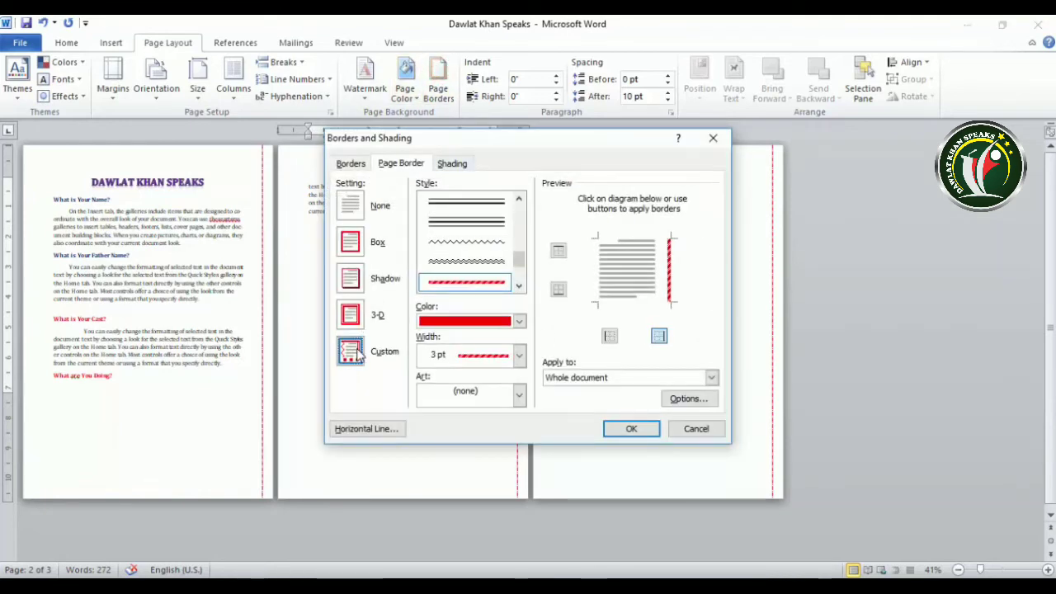
left_click(610, 336)
left_click(558, 252)
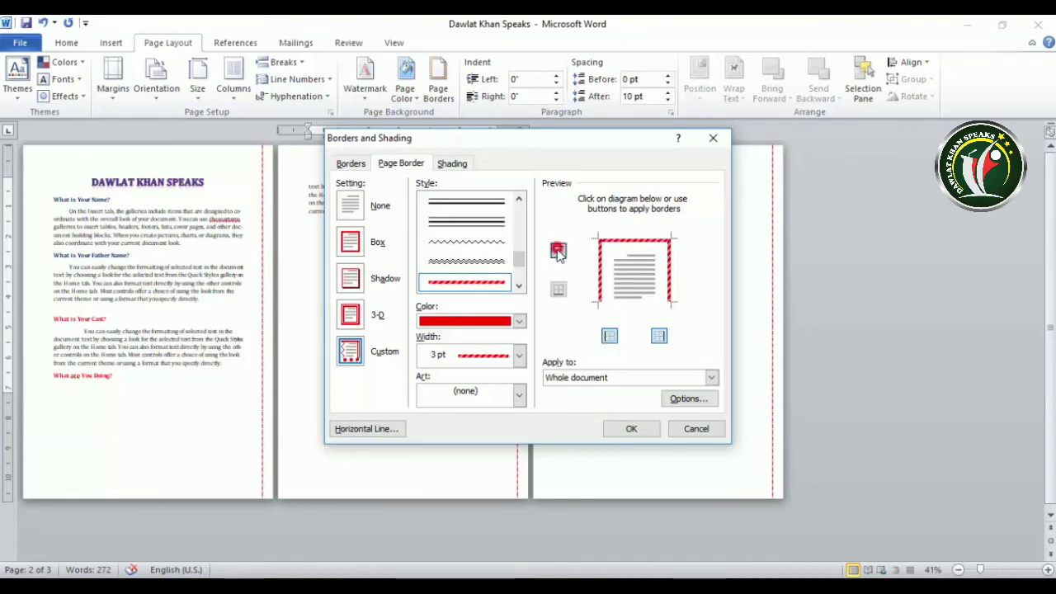
left_click(633, 430)
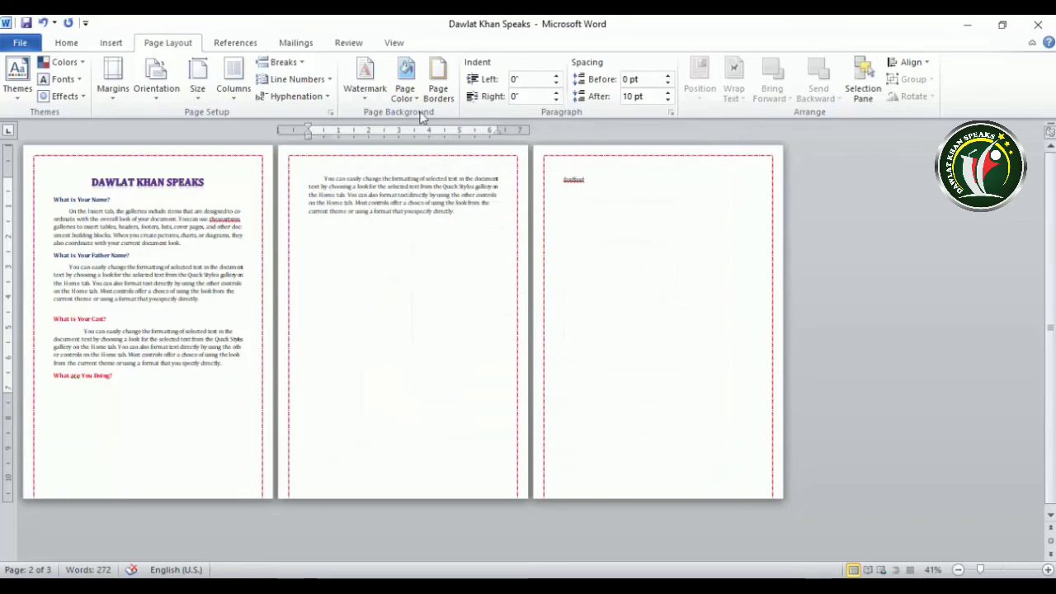
Add the bottom edge back and set a solid red 4½ pt line style.
left_click(438, 83)
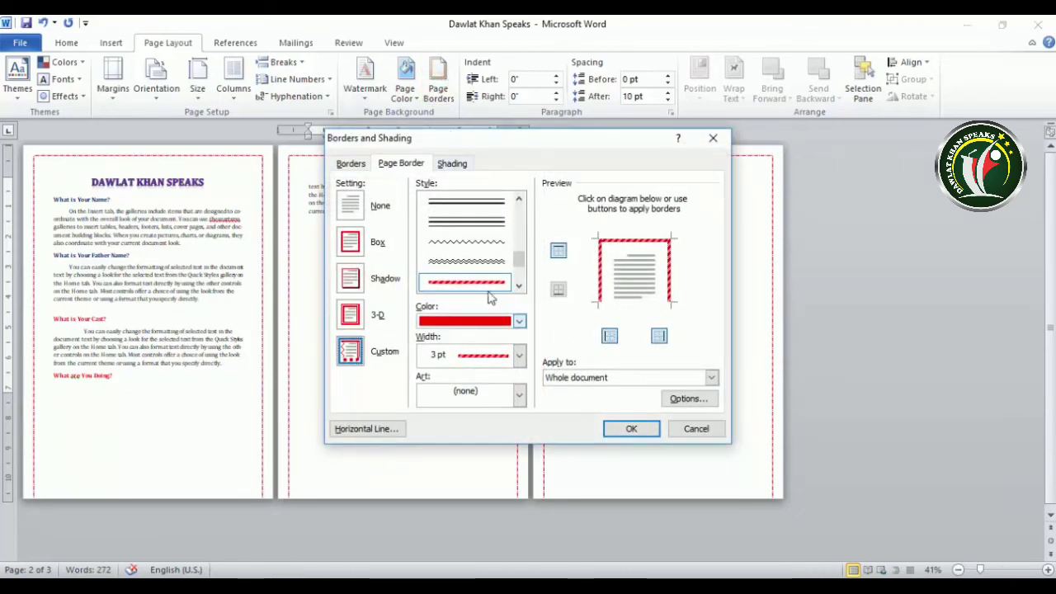
left_click(630, 301)
left_click(600, 268)
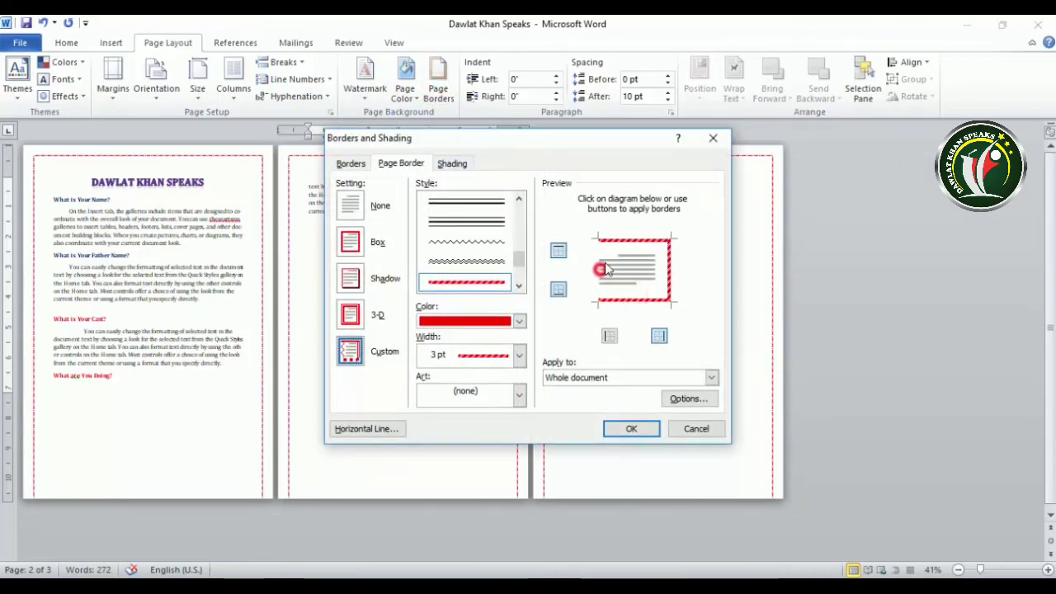
left_click(600, 269)
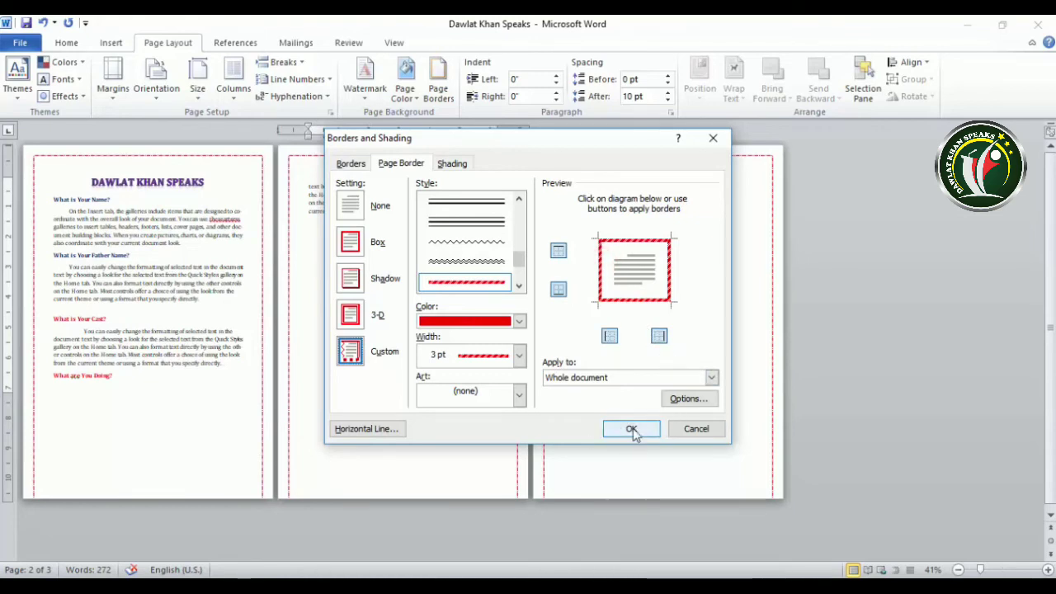
left_click_drag(521, 264, 523, 236)
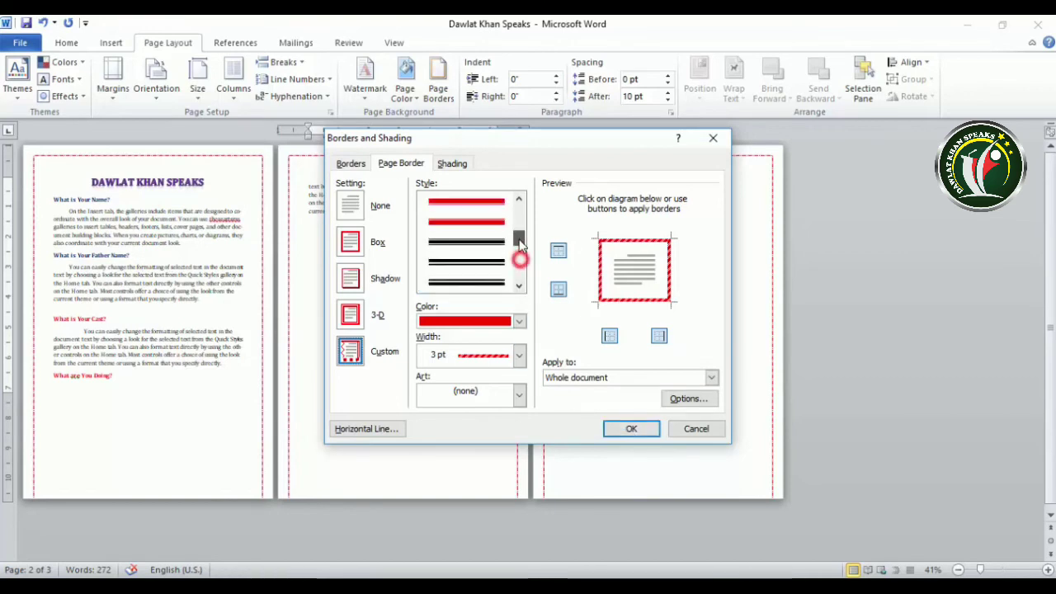
left_click(465, 208)
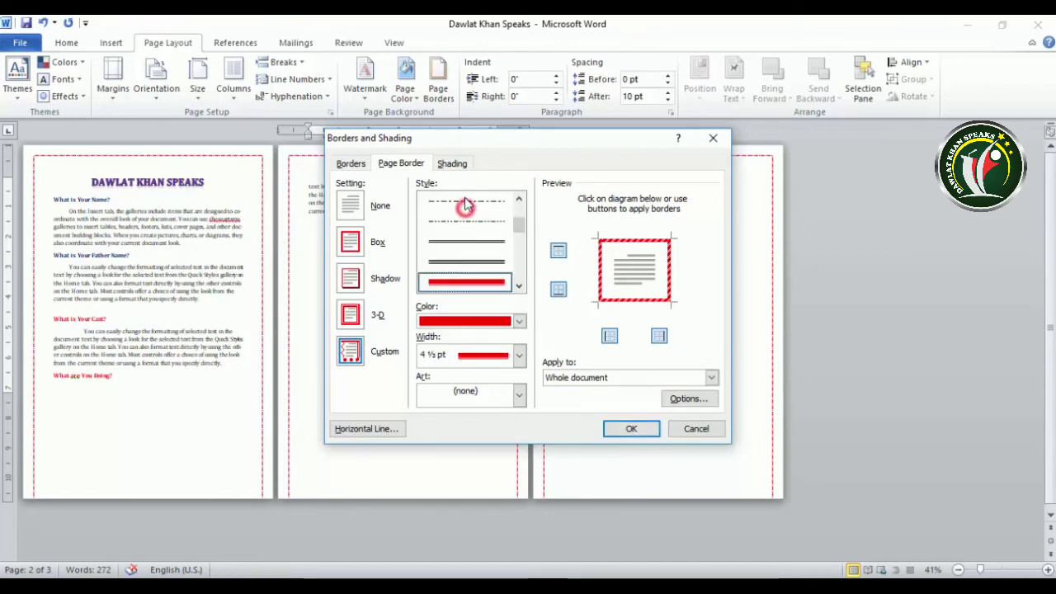
left_click(631, 429)
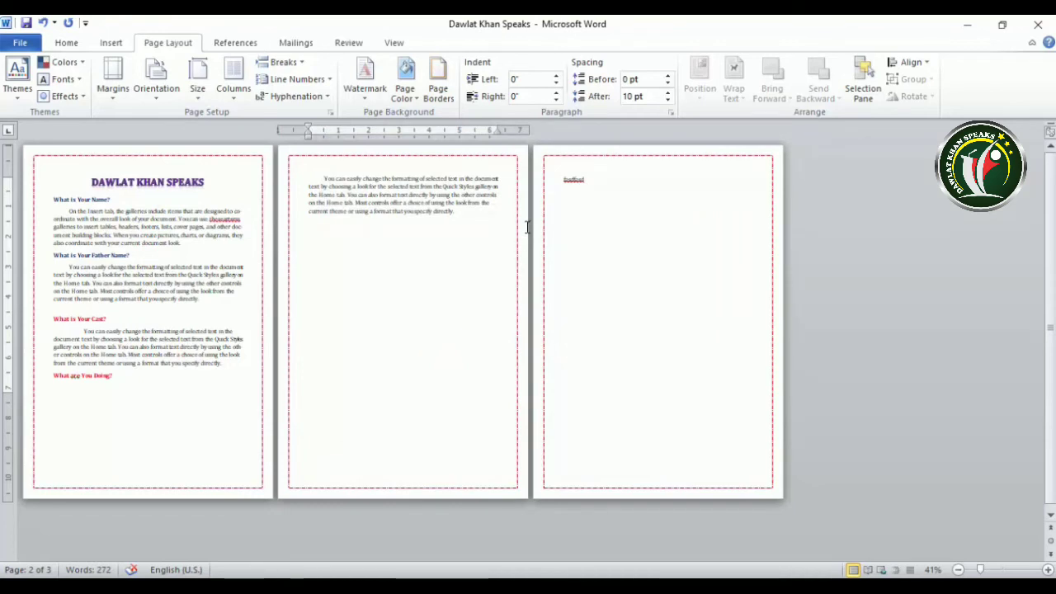
Set the page 2 paragraph's left and right indents to 1".
left_click(309, 213)
left_click(66, 43)
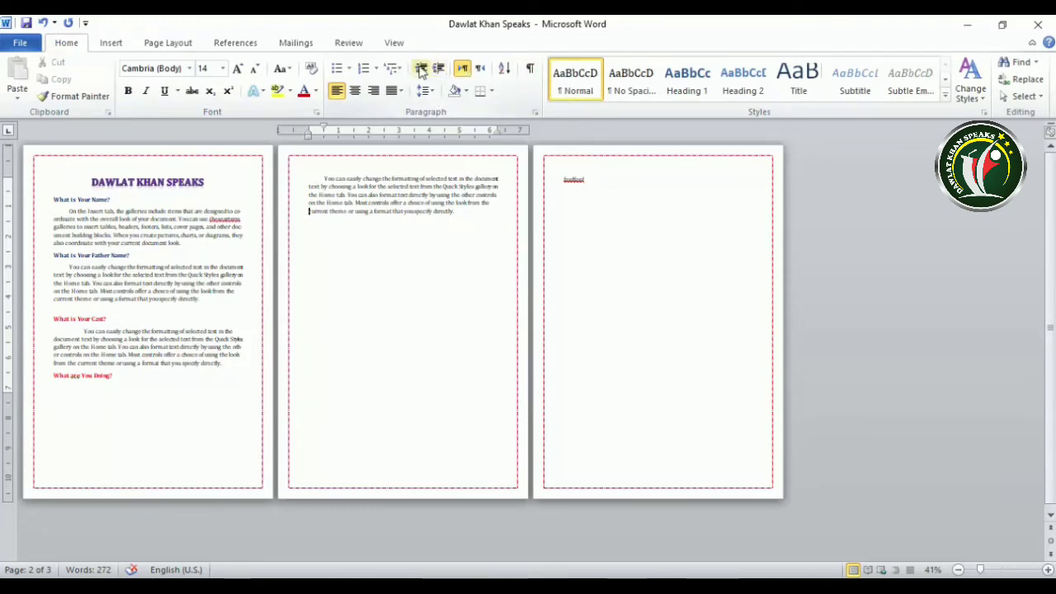
left_click(173, 41)
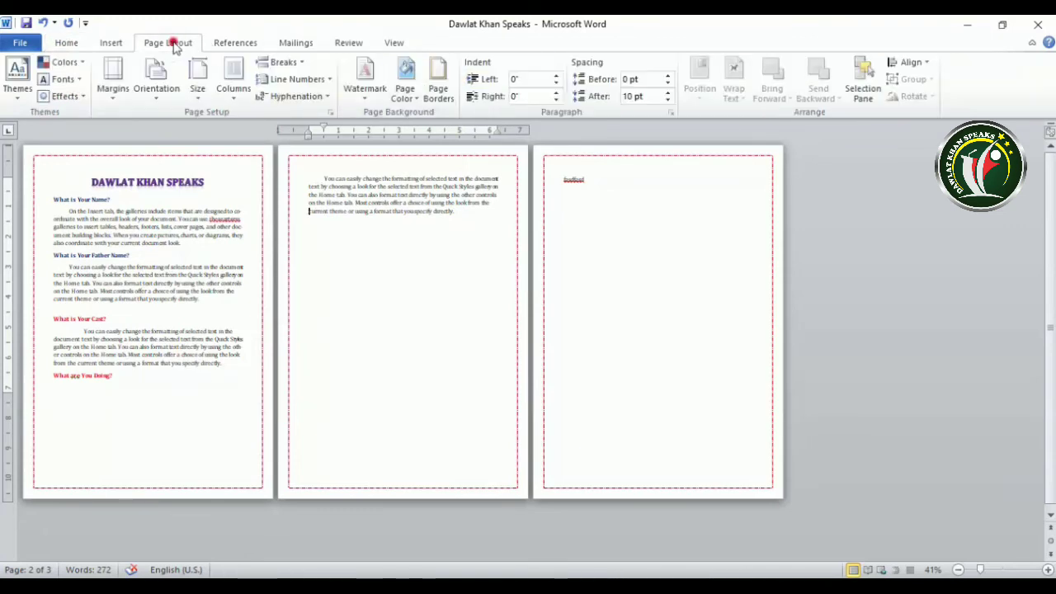
left_click(557, 76)
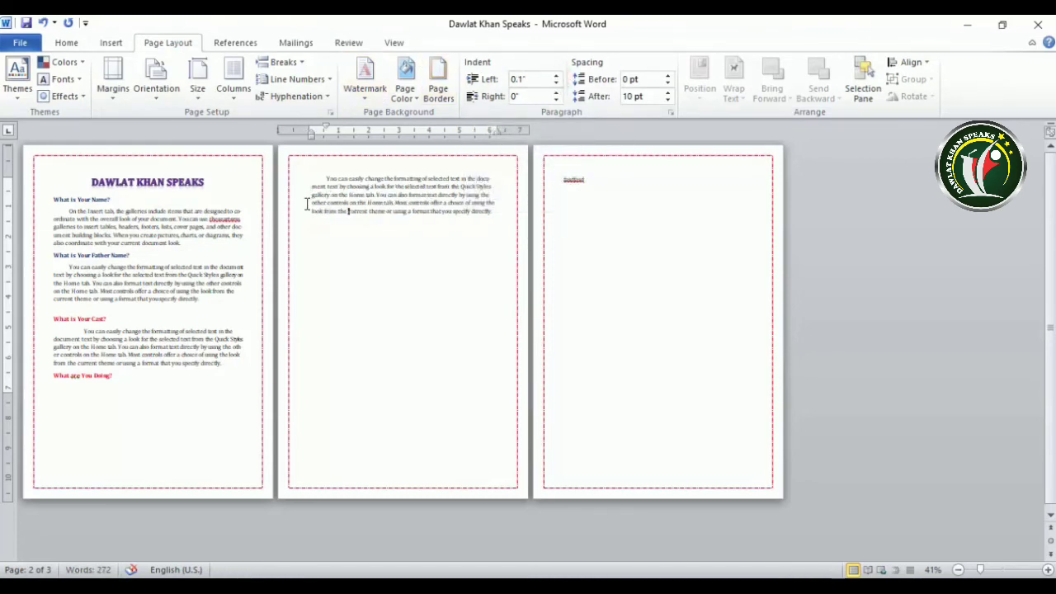
left_click(557, 76)
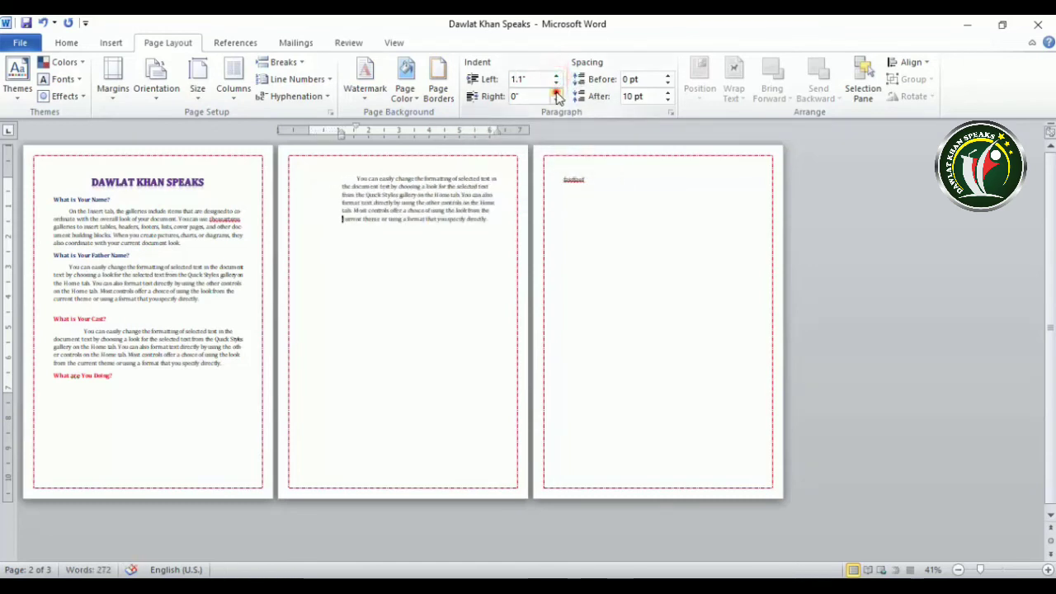
left_click(558, 92)
left_click(557, 93)
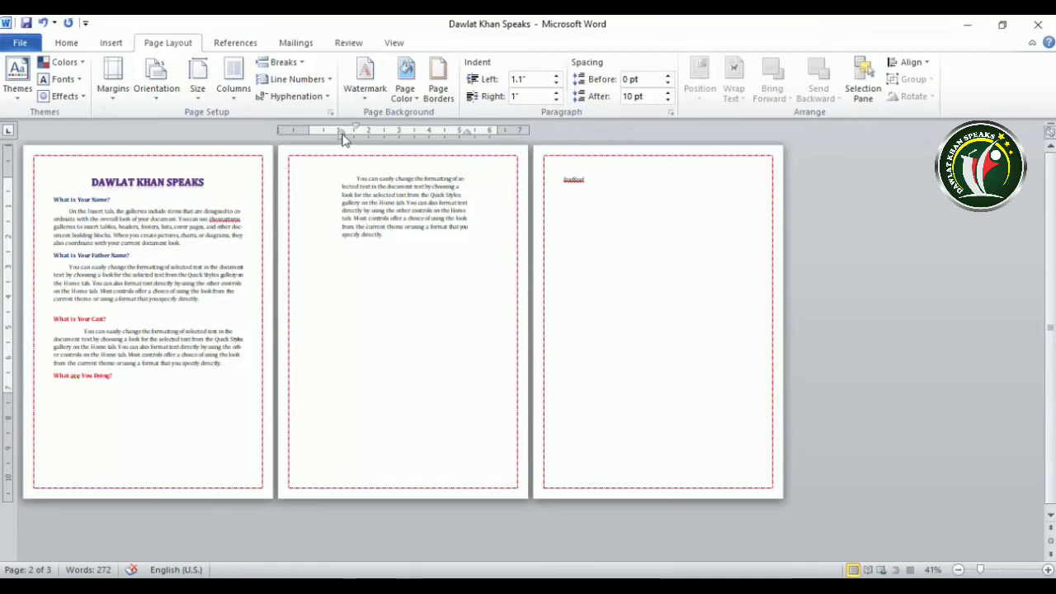
Drag the ruler markers to cut the left indent to about 0.5" with a flush first line.
left_click_drag(355, 128, 330, 131)
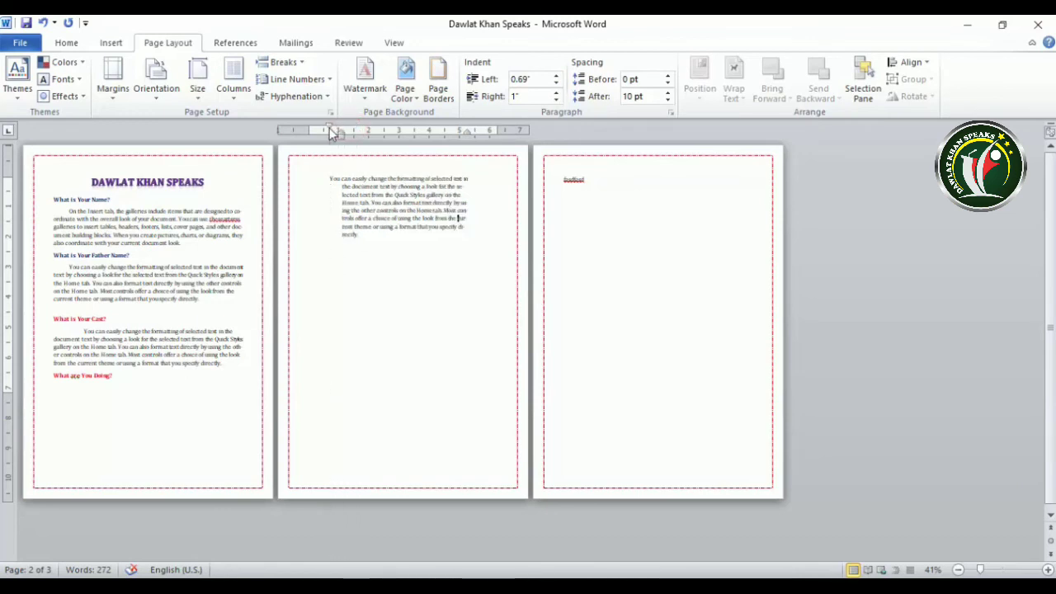
left_click(339, 134)
left_click_drag(342, 132, 325, 130)
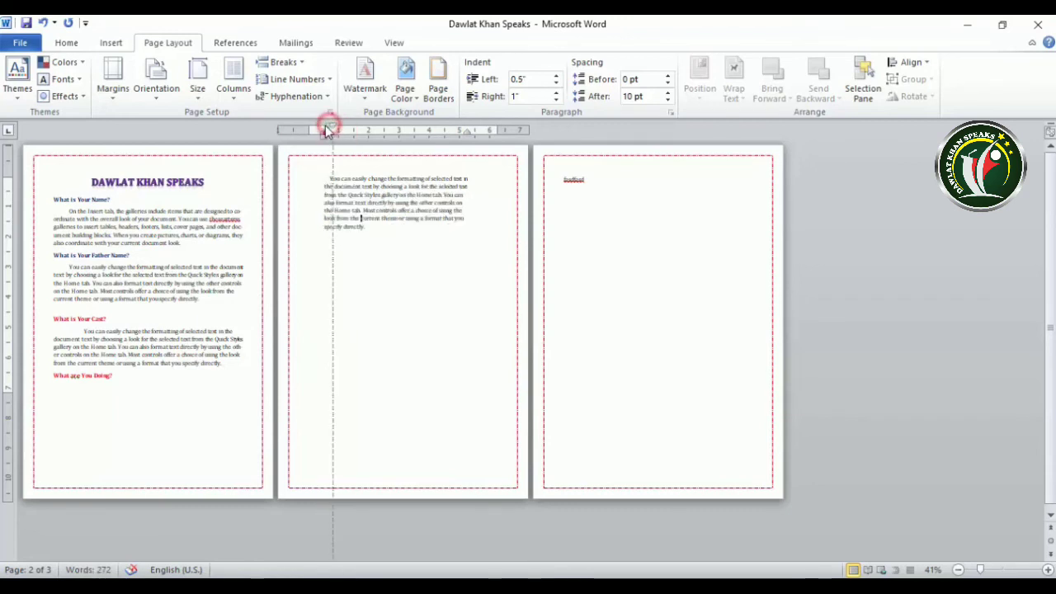
left_click_drag(329, 129, 323, 129)
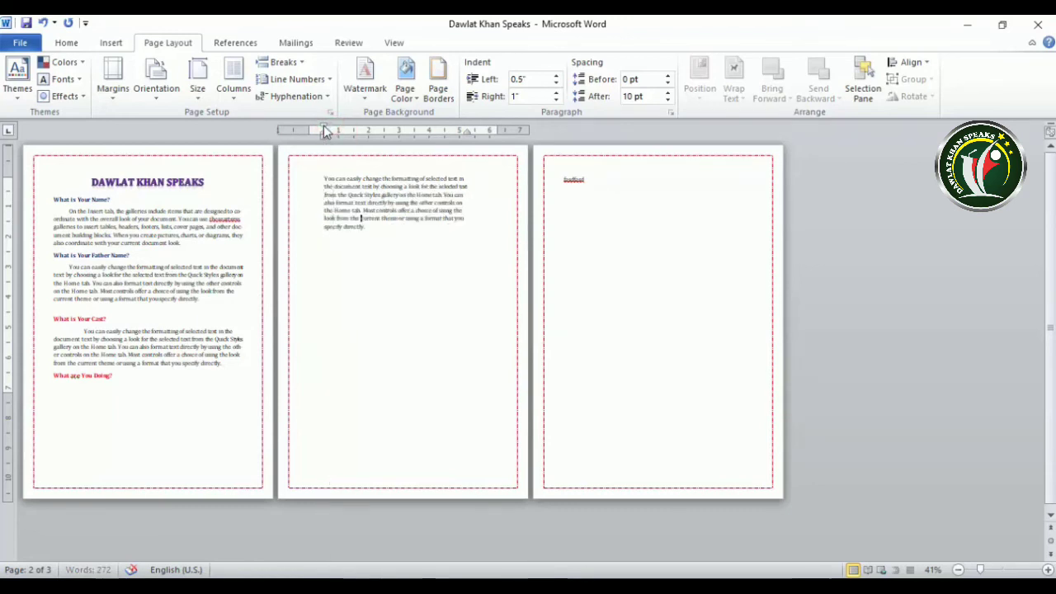
left_click(556, 75)
left_click(556, 76)
left_click(556, 75)
left_click(556, 83)
left_click(555, 82)
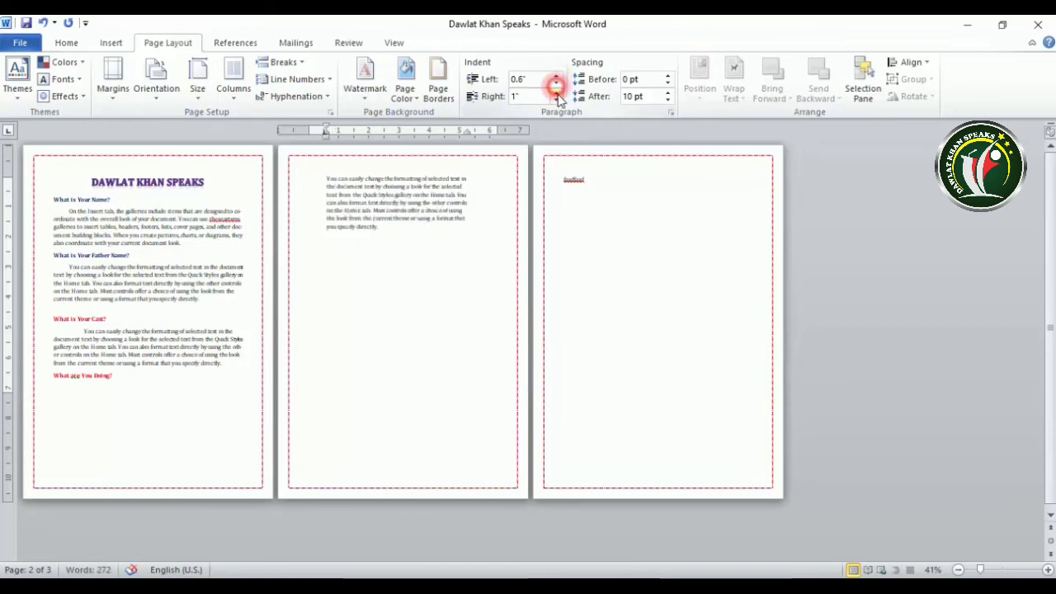
Set both Indent Left and Indent Right to 0".
left_click(530, 79)
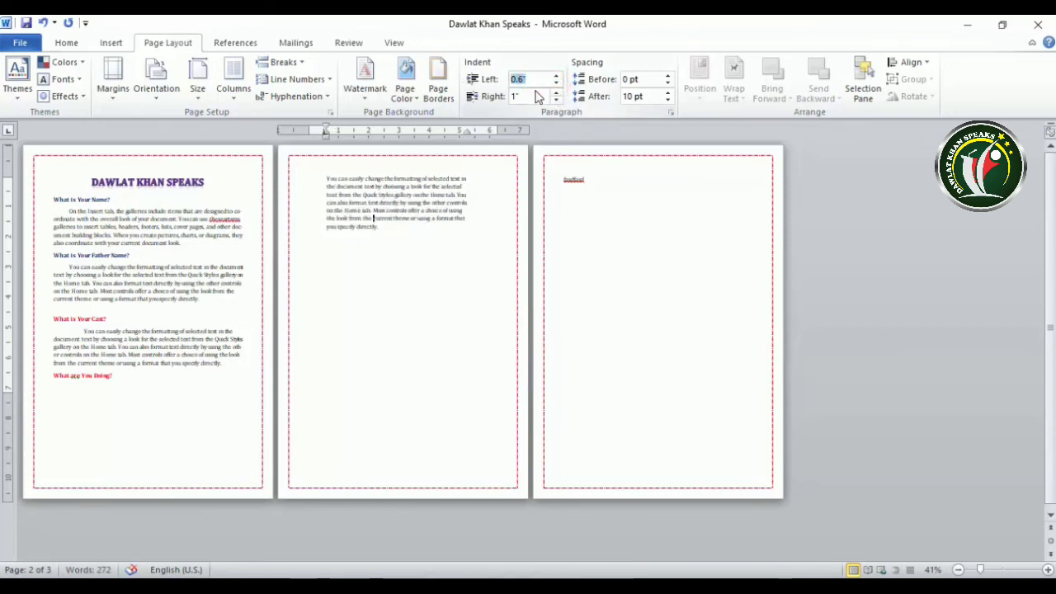
type("0")
left_click(530, 96)
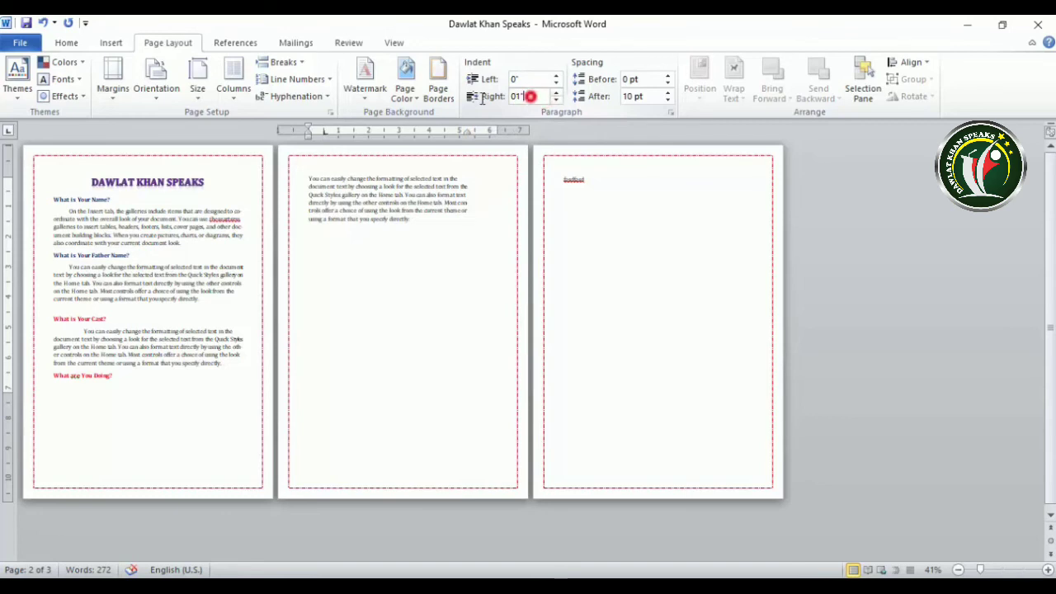
type("0")
key("Return")
left_click(524, 80)
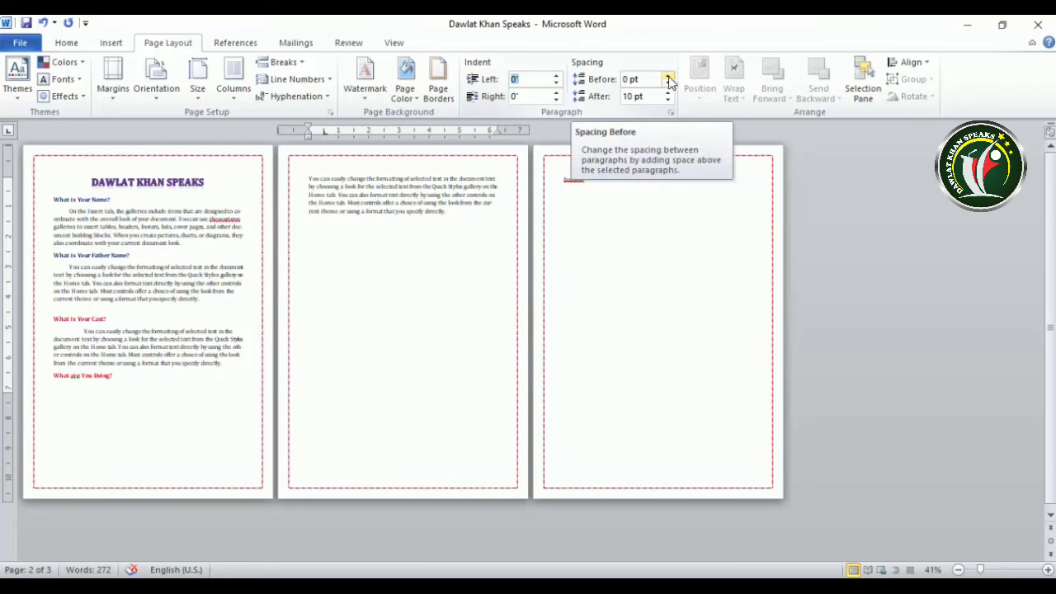
Move into page 1's first paragraph and adjust its space after, bringing it back down to Auto.
left_click(669, 75)
left_click(668, 76)
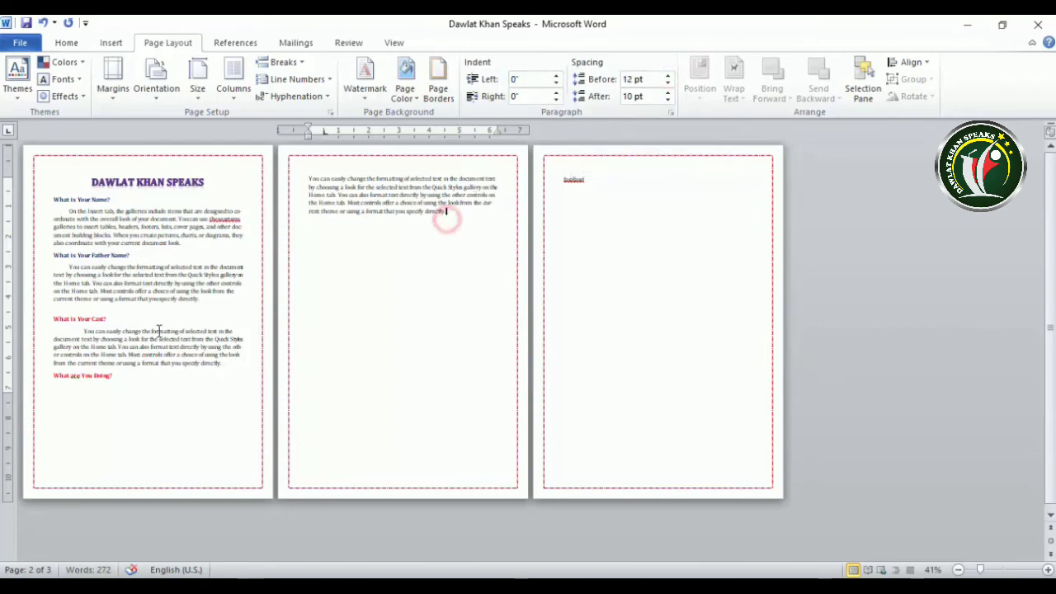
left_click(202, 243)
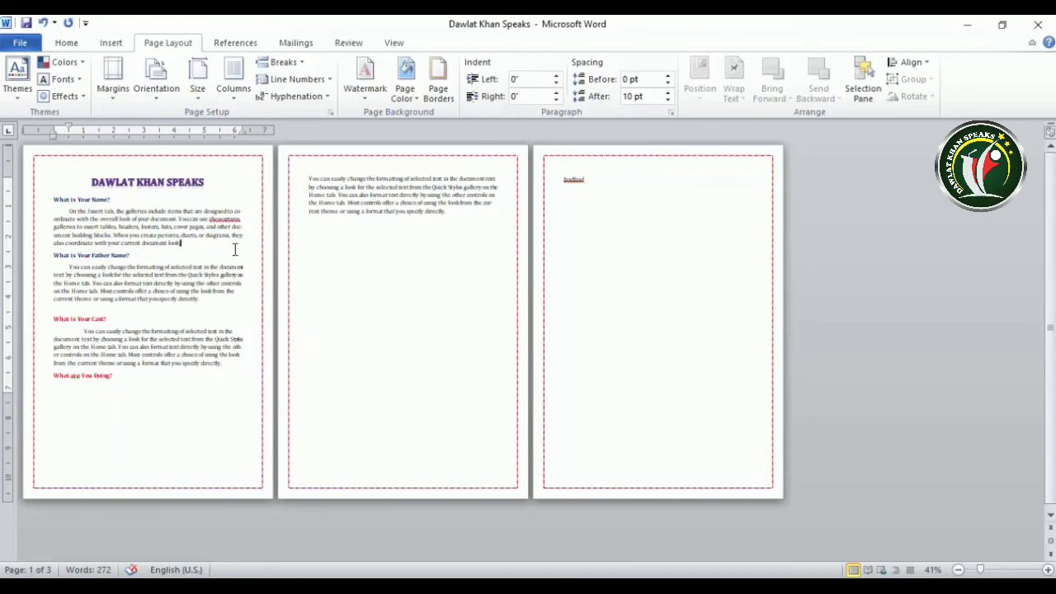
left_click(668, 92)
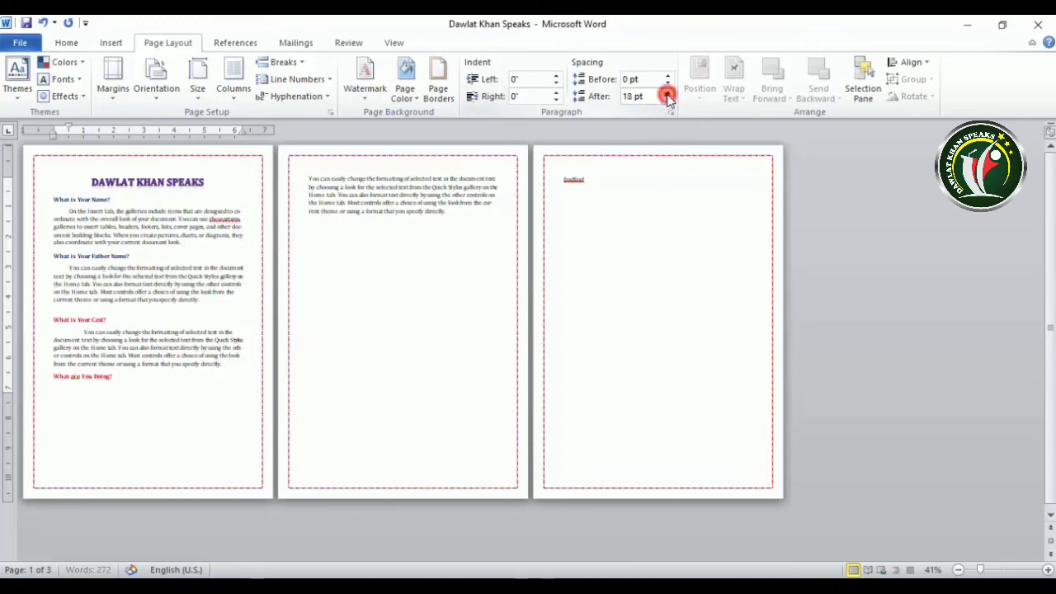
left_click(668, 92)
left_click(667, 93)
left_click(667, 93)
left_click(667, 93)
left_click(667, 93)
left_click(667, 93)
left_click(667, 94)
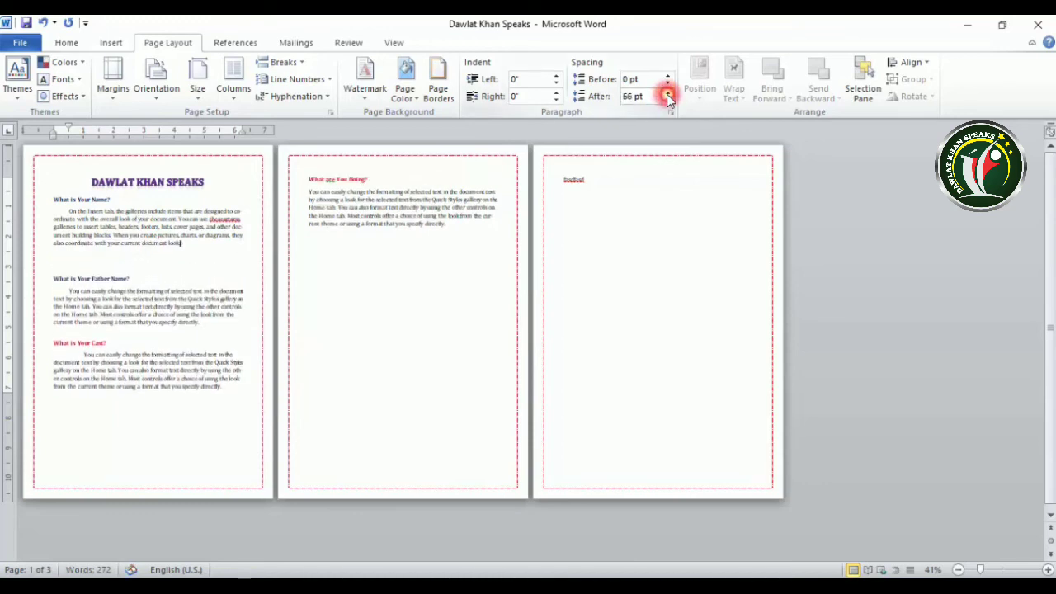
left_click(667, 99)
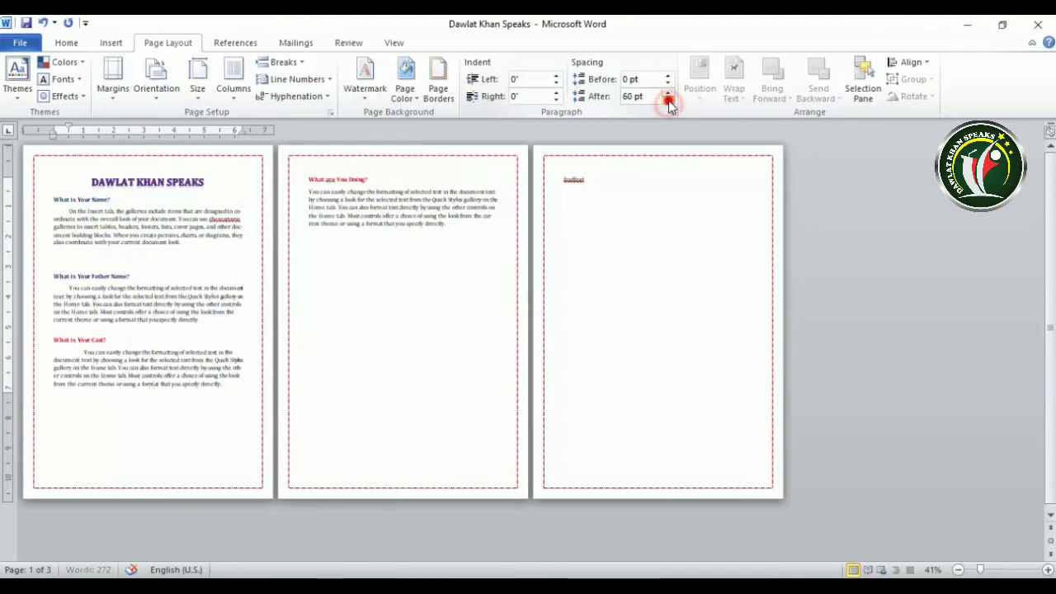
left_click(667, 100)
left_click(667, 99)
left_click(668, 100)
left_click(668, 100)
left_click(667, 100)
left_click(667, 99)
left_click(667, 100)
left_click(667, 100)
left_click(667, 100)
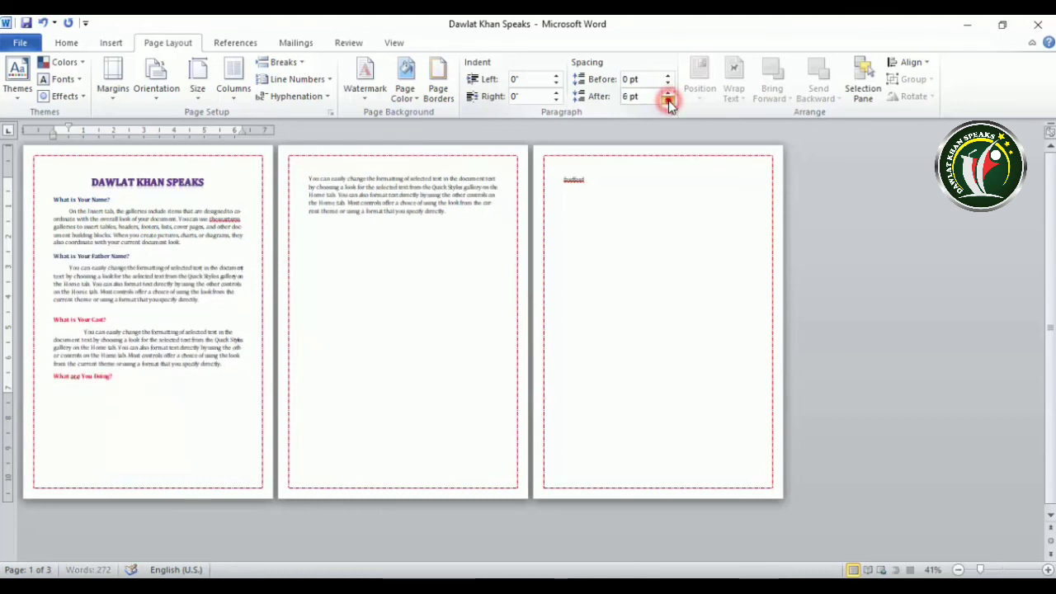
left_click(667, 99)
left_click(667, 99)
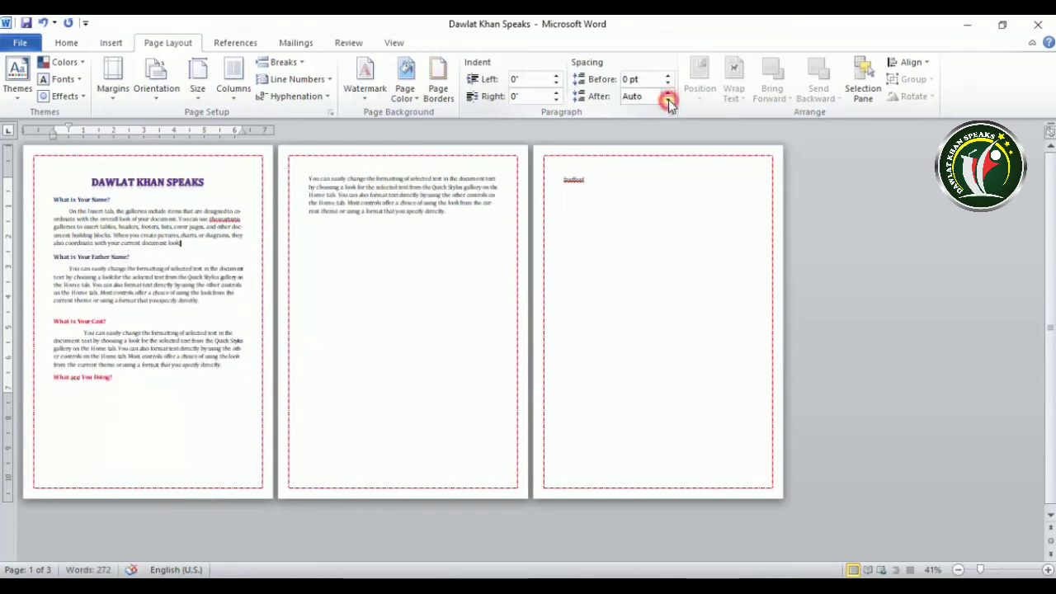
left_click(668, 100)
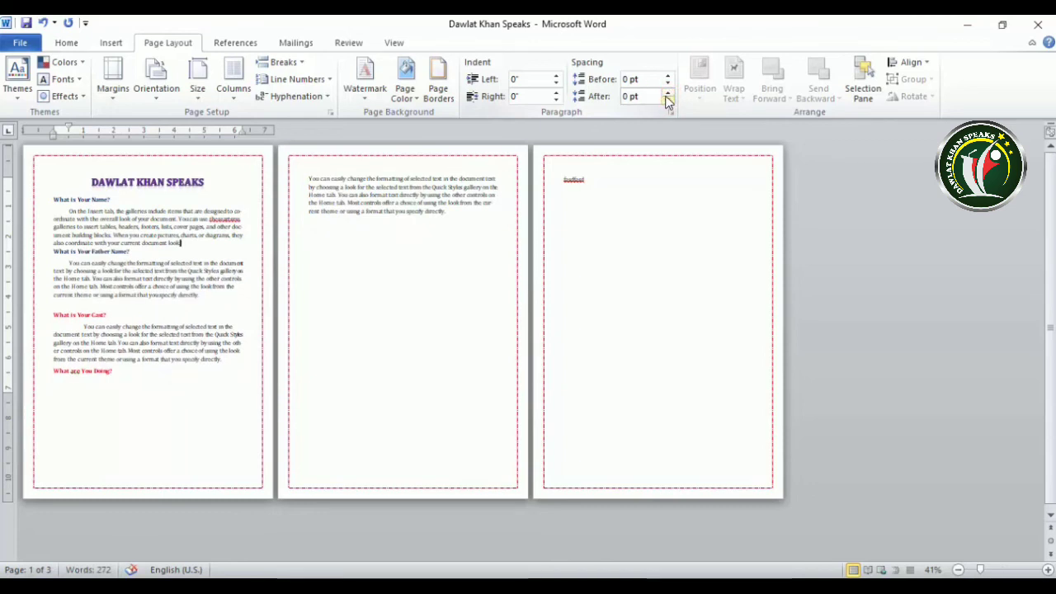
Set the paragraph's spacing to 48 pt before and 42 pt after.
left_click(667, 91)
left_click(667, 91)
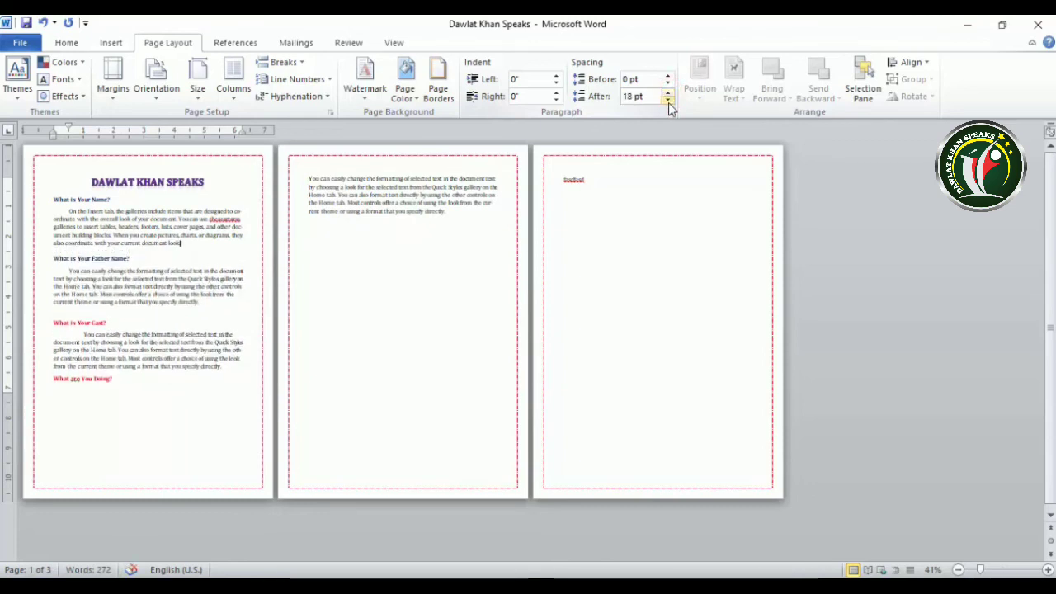
left_click(667, 75)
left_click(668, 75)
left_click(667, 75)
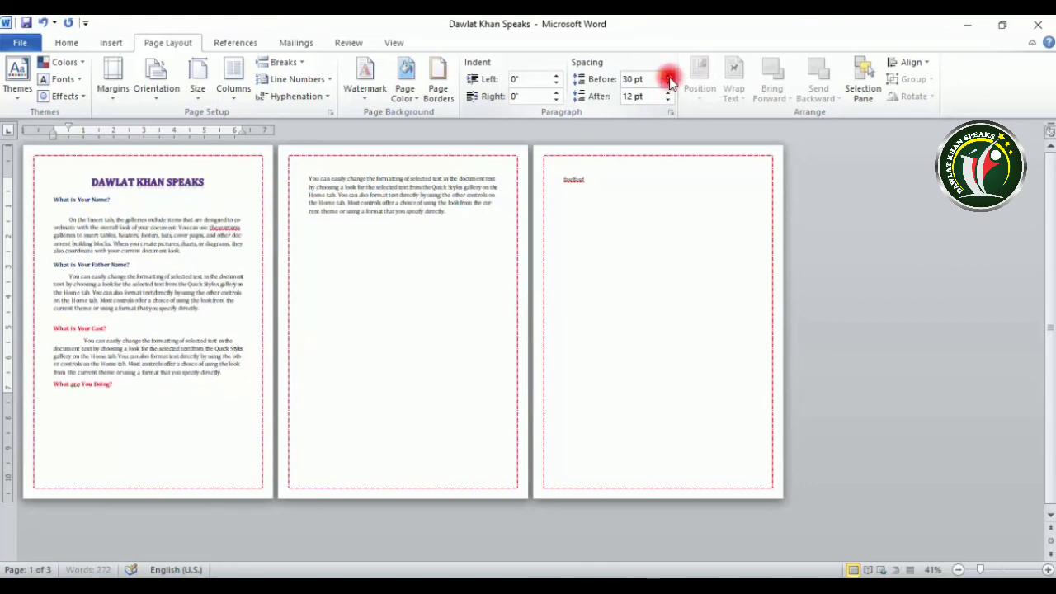
left_click(667, 76)
left_click(667, 75)
left_click(667, 91)
left_click(668, 92)
left_click(667, 91)
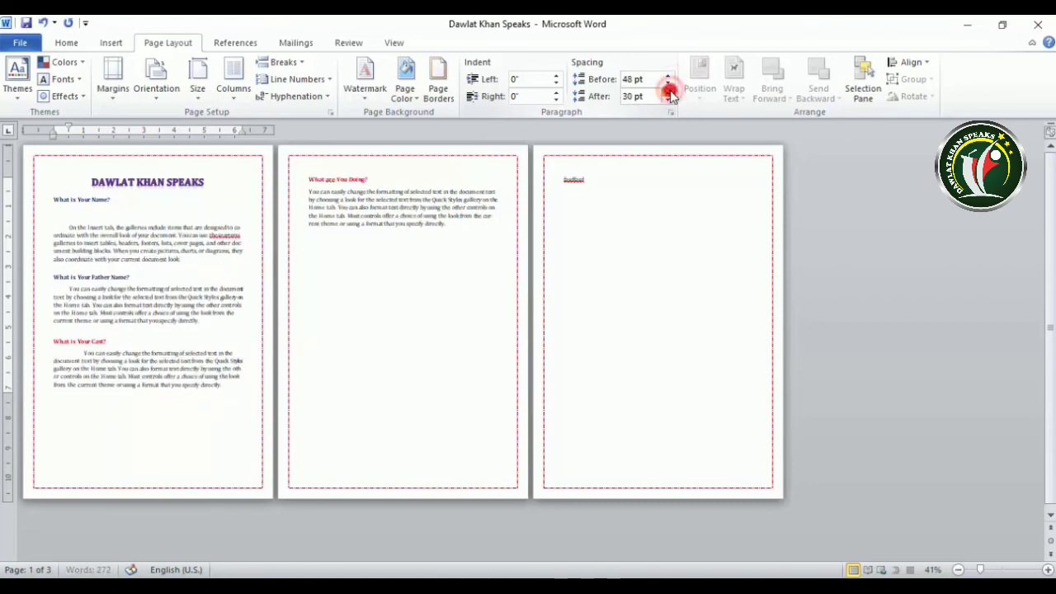
left_click(667, 92)
left_click(667, 92)
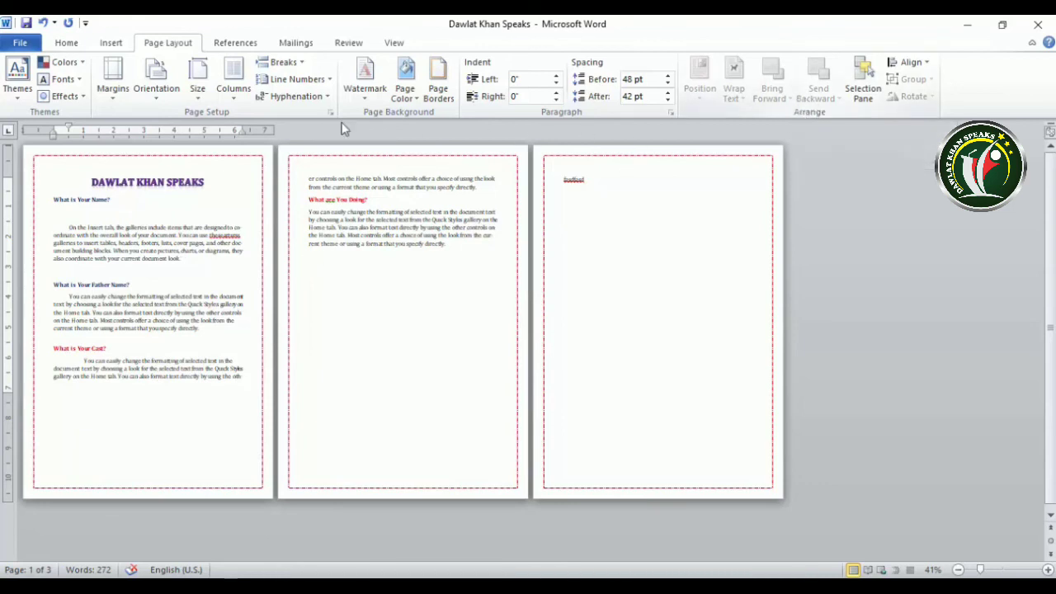
left_click(116, 45)
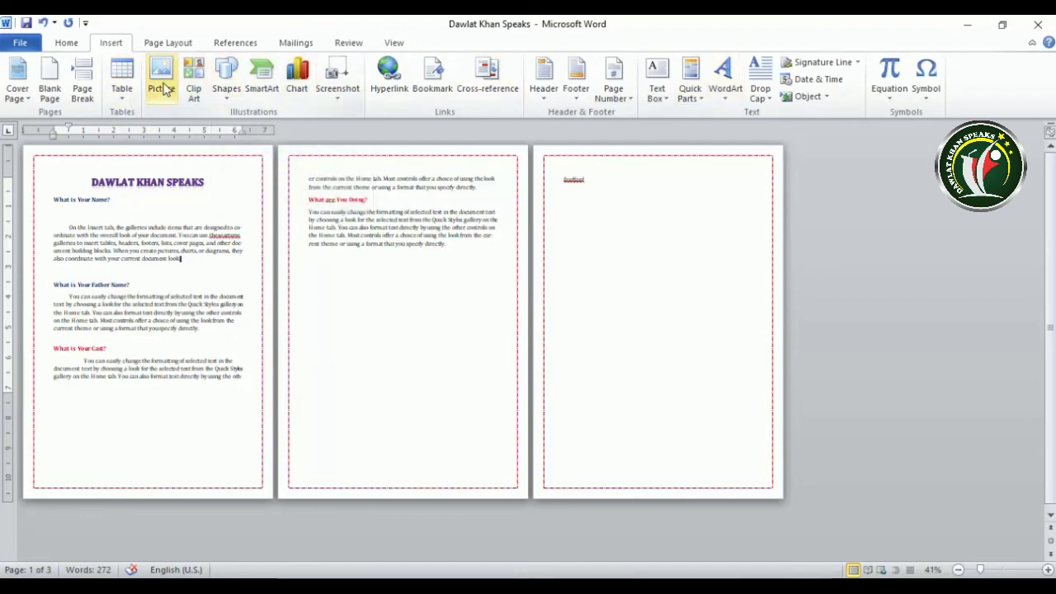
Draw a blue rectangle from Shapes on page 2 below the 'What are You Doing?' paragraph.
left_click(226, 76)
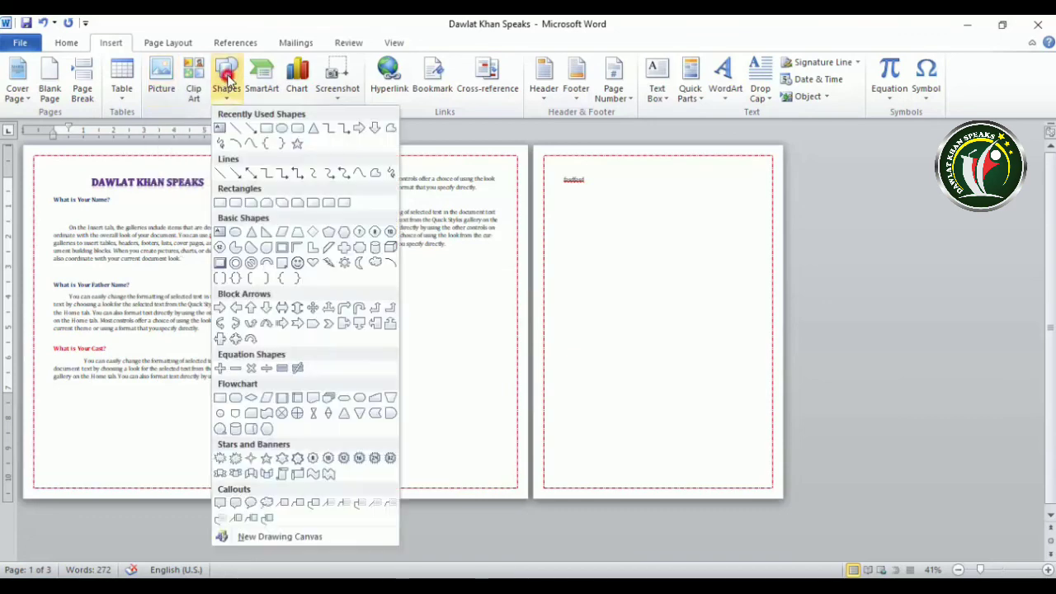
left_click(268, 131)
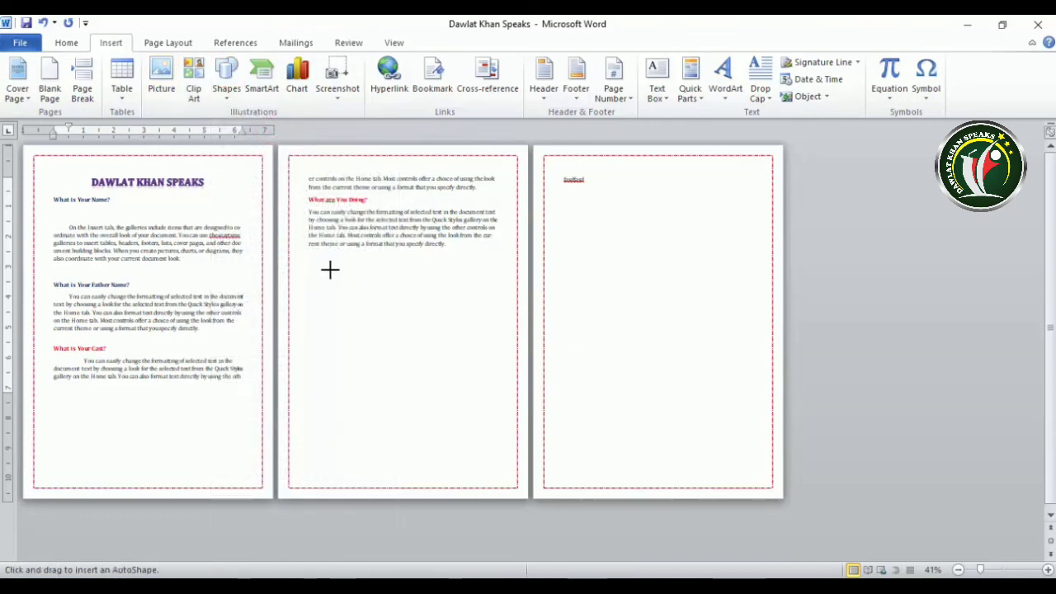
left_click_drag(334, 272, 414, 336)
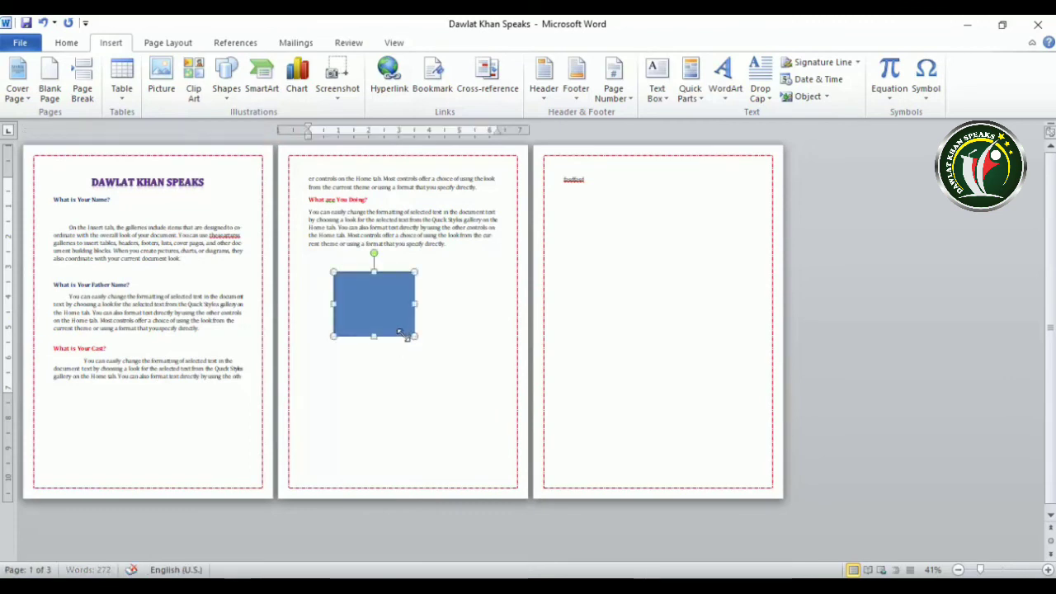
left_click(169, 43)
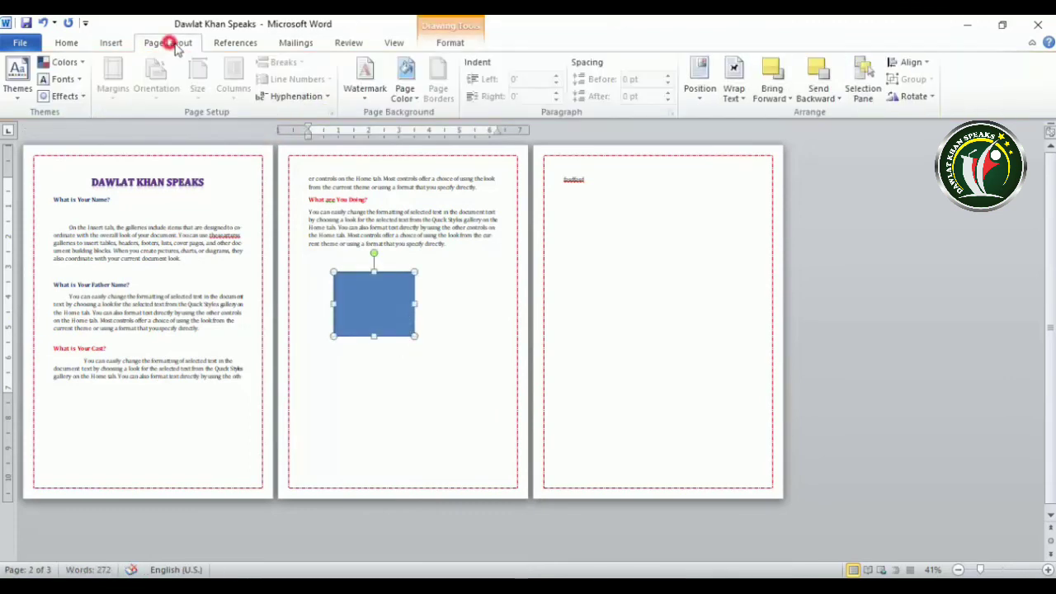
Look through the rectangle's Position, Wrap Text and Bring Forward options without changing anything.
left_click(707, 105)
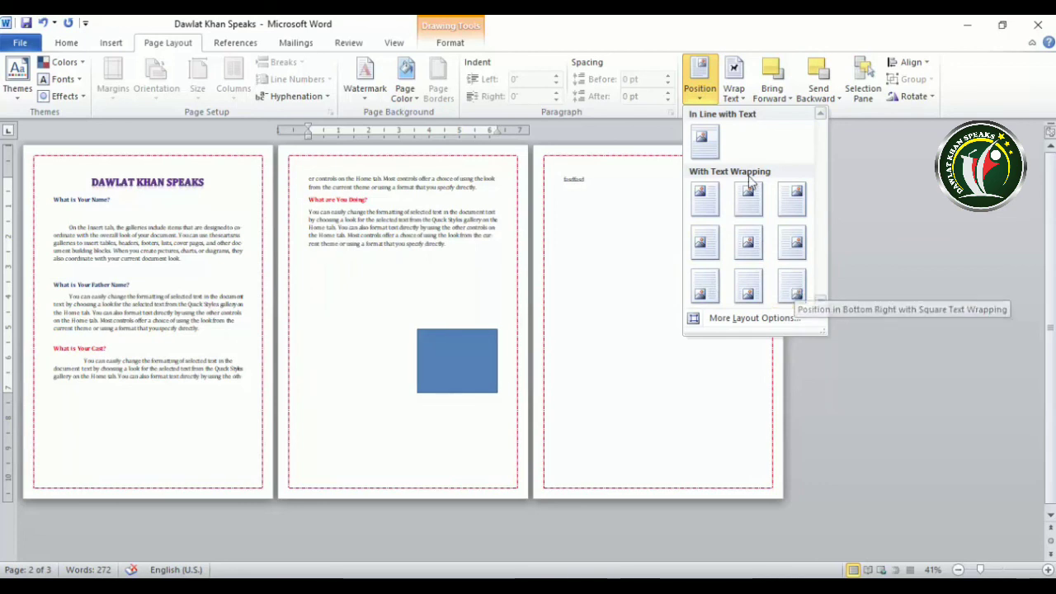
left_click(733, 83)
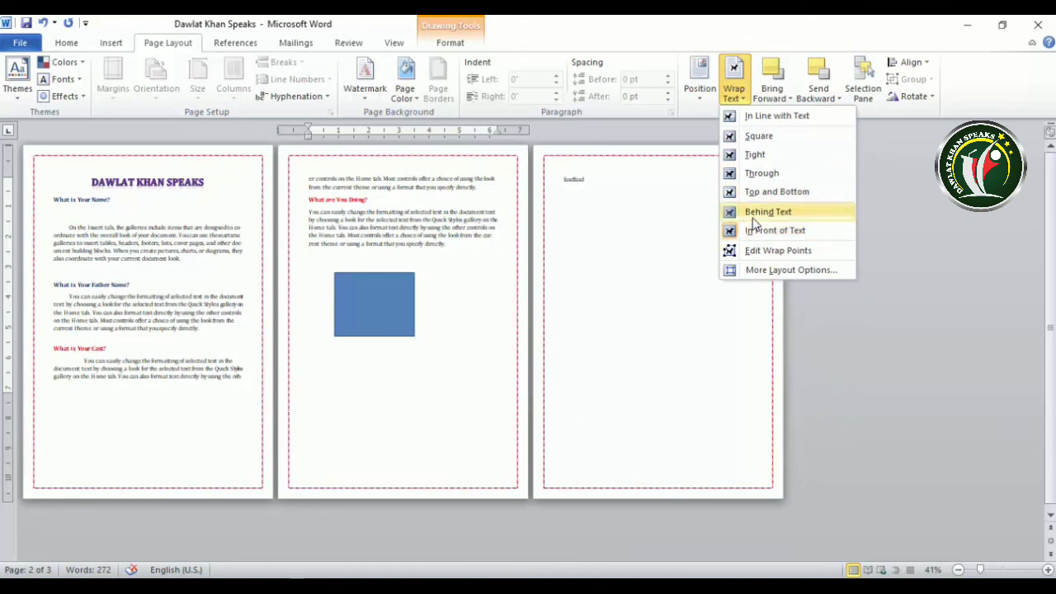
left_click(774, 97)
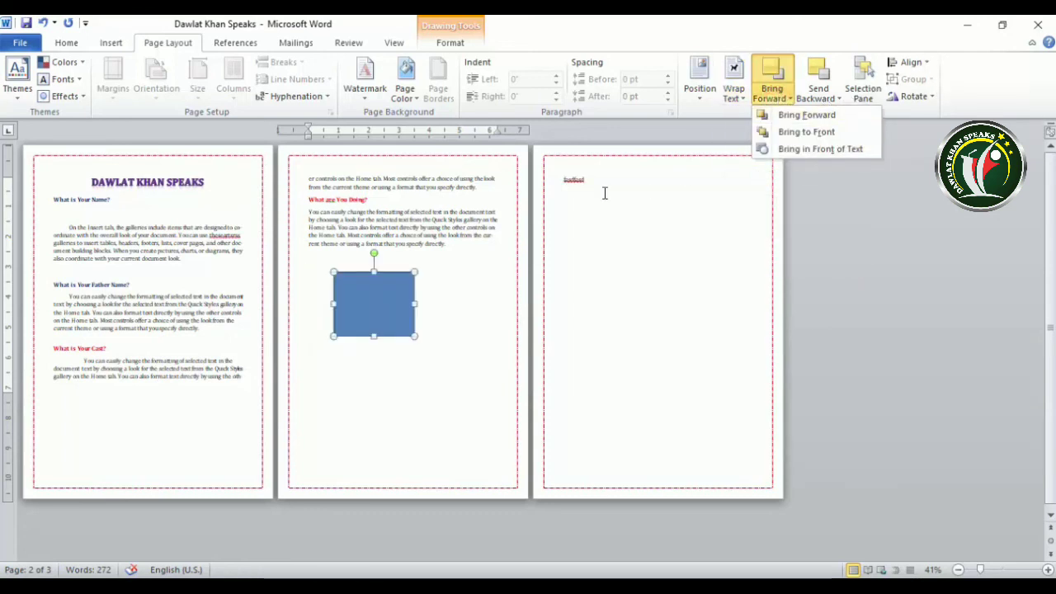
left_click(110, 42)
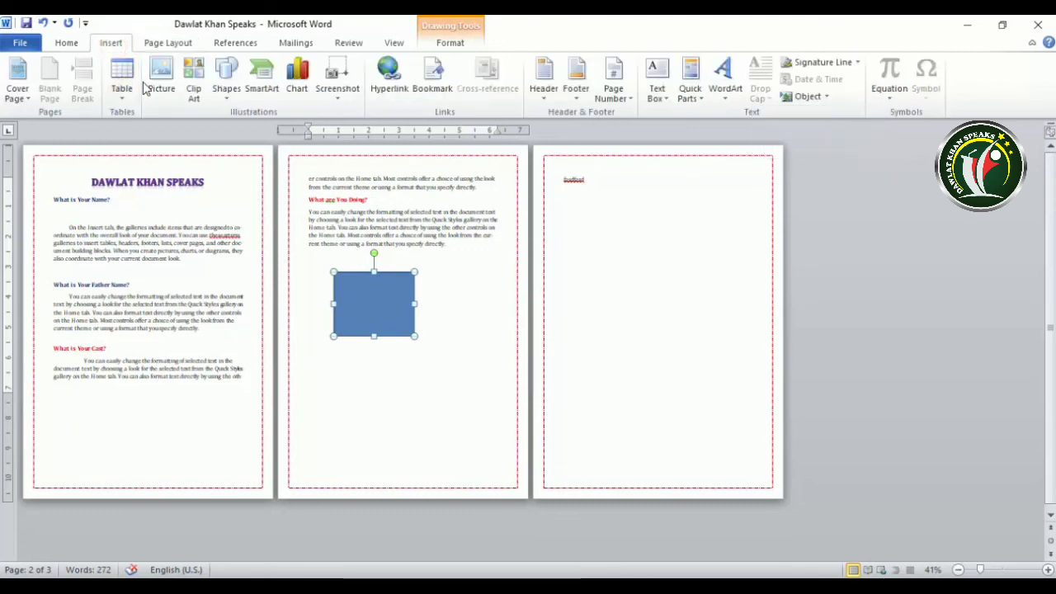